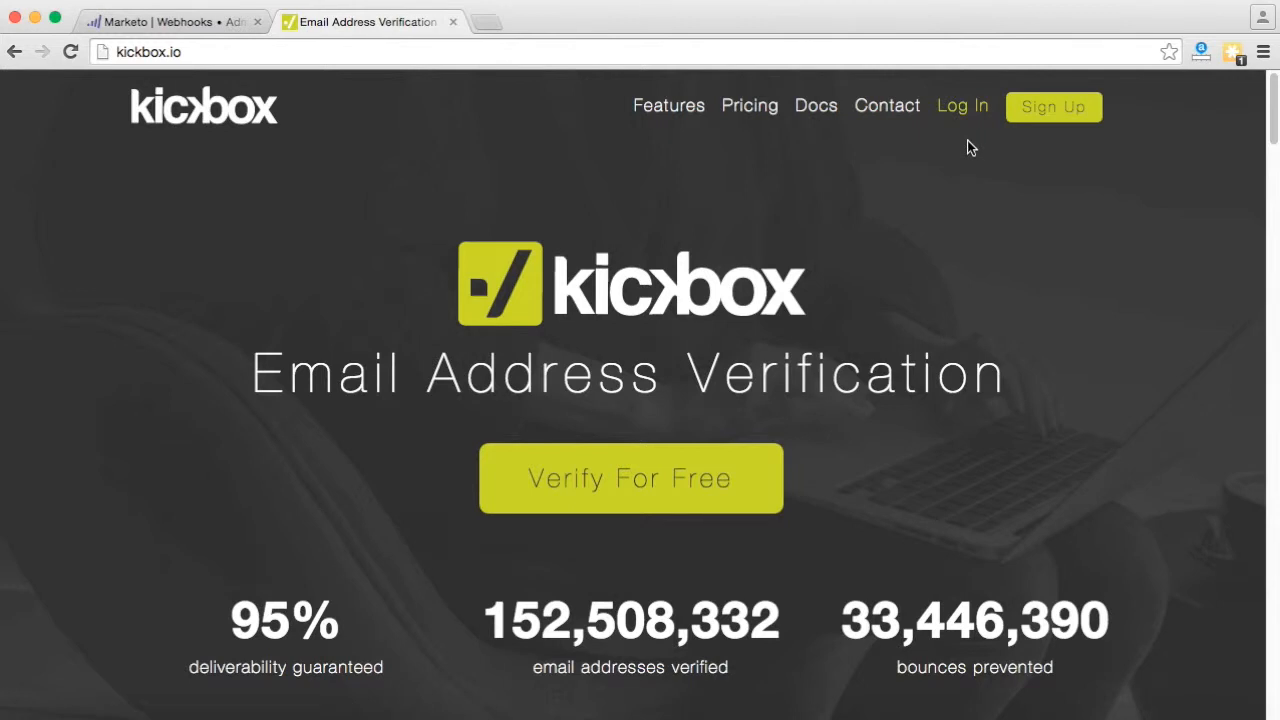
- Log in to Kickbox and go to the API Settings page in the dashboard
left_click(962, 110)
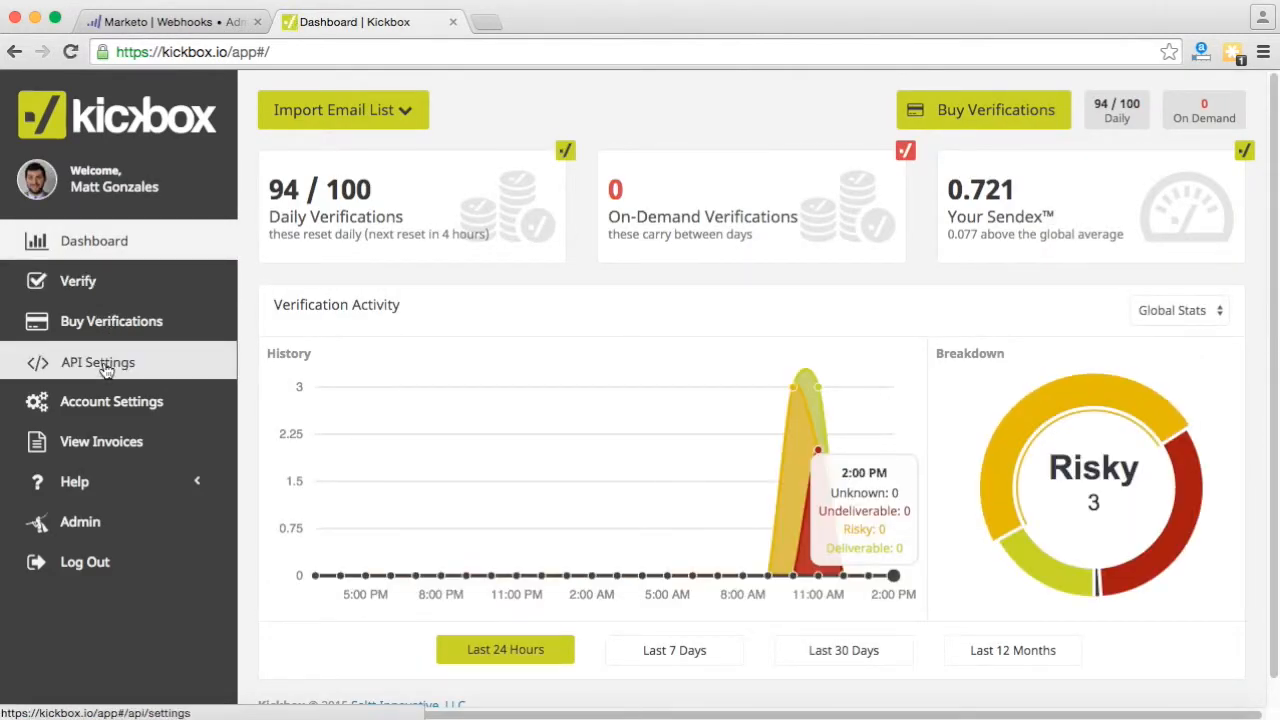
left_click(147, 370)
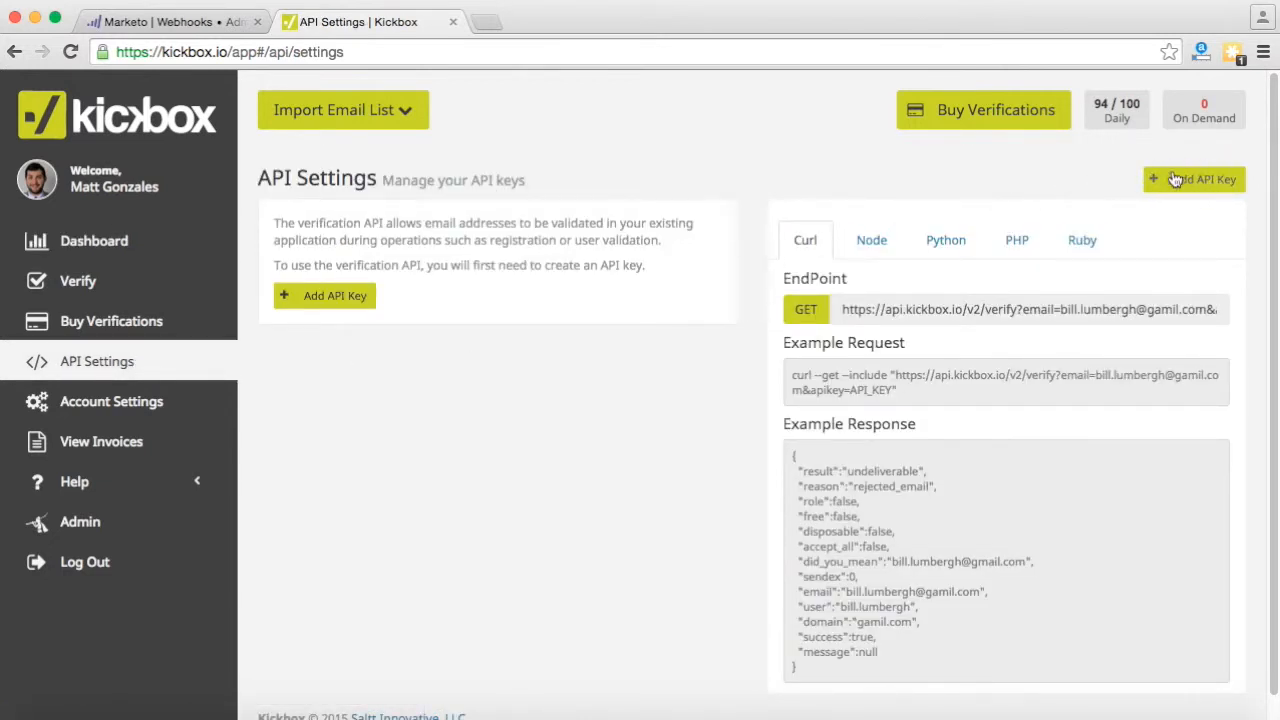
- Add a Kickbox API key named 'Marketo Test'
left_click(320, 300)
left_click(648, 191)
type("MArketo")
key("BackSpace")
key("BackSpace")
type("ark")
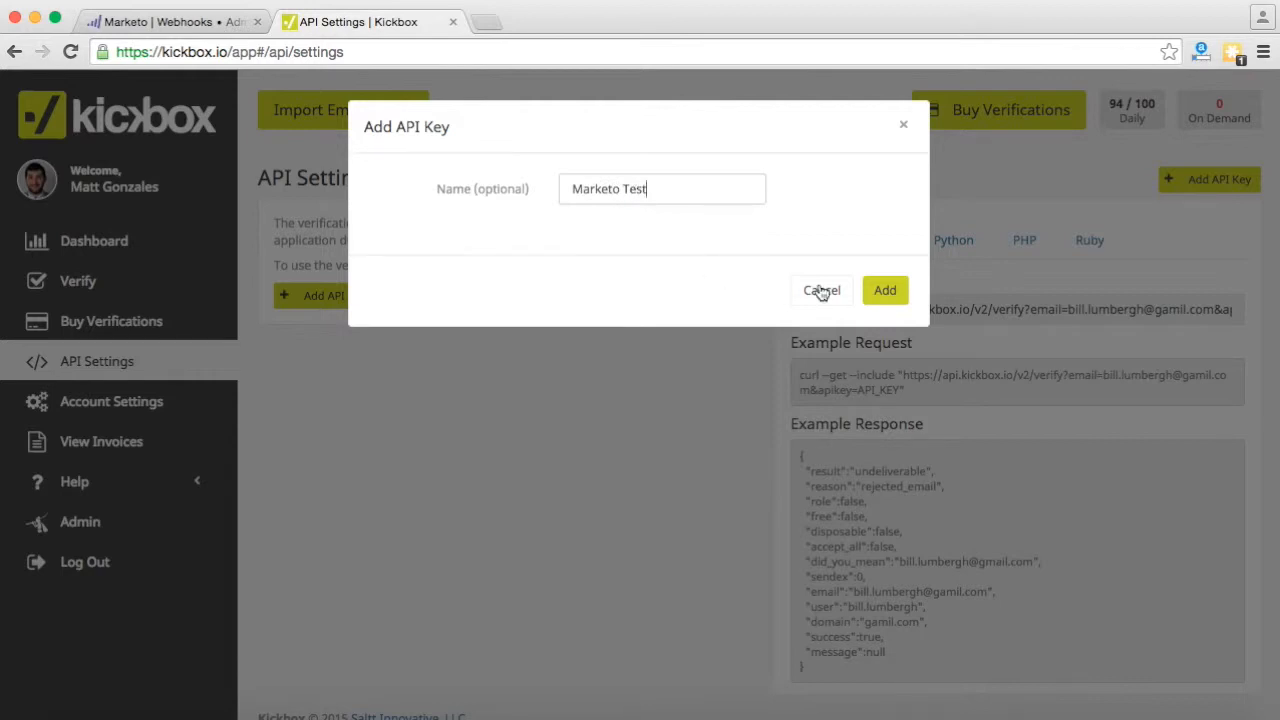
left_click(888, 290)
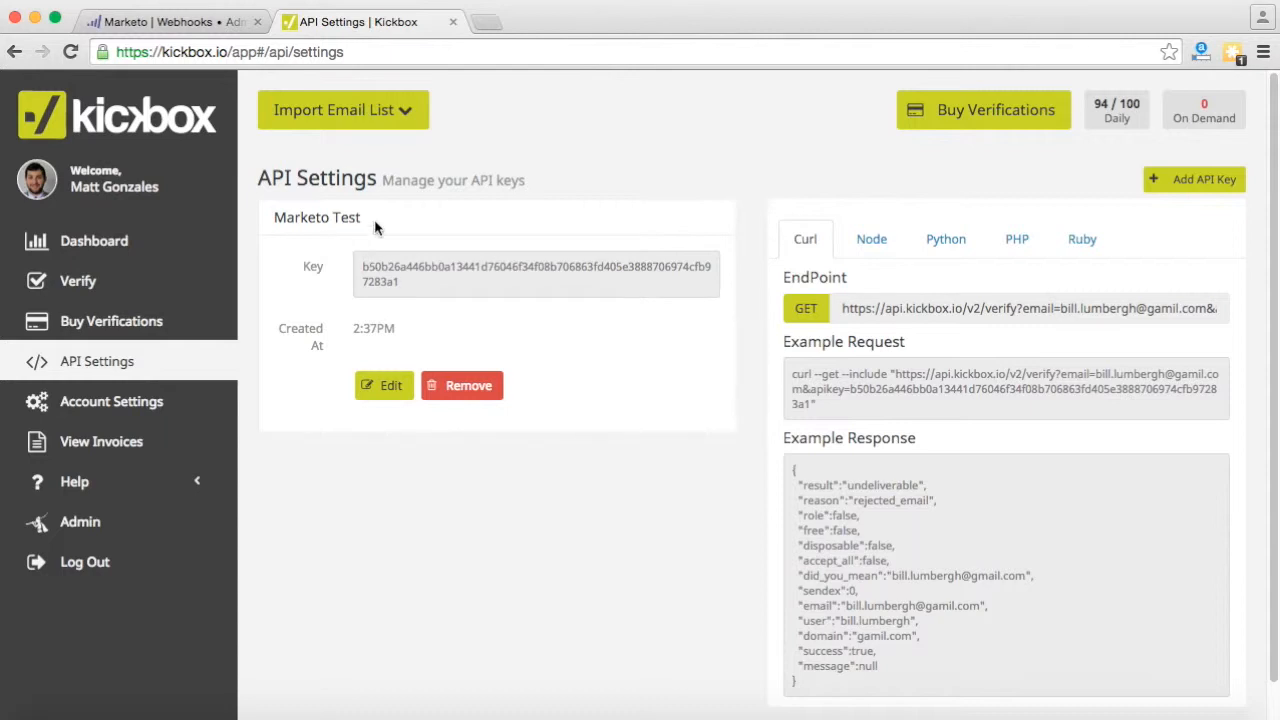
left_click_drag(374, 222, 271, 220)
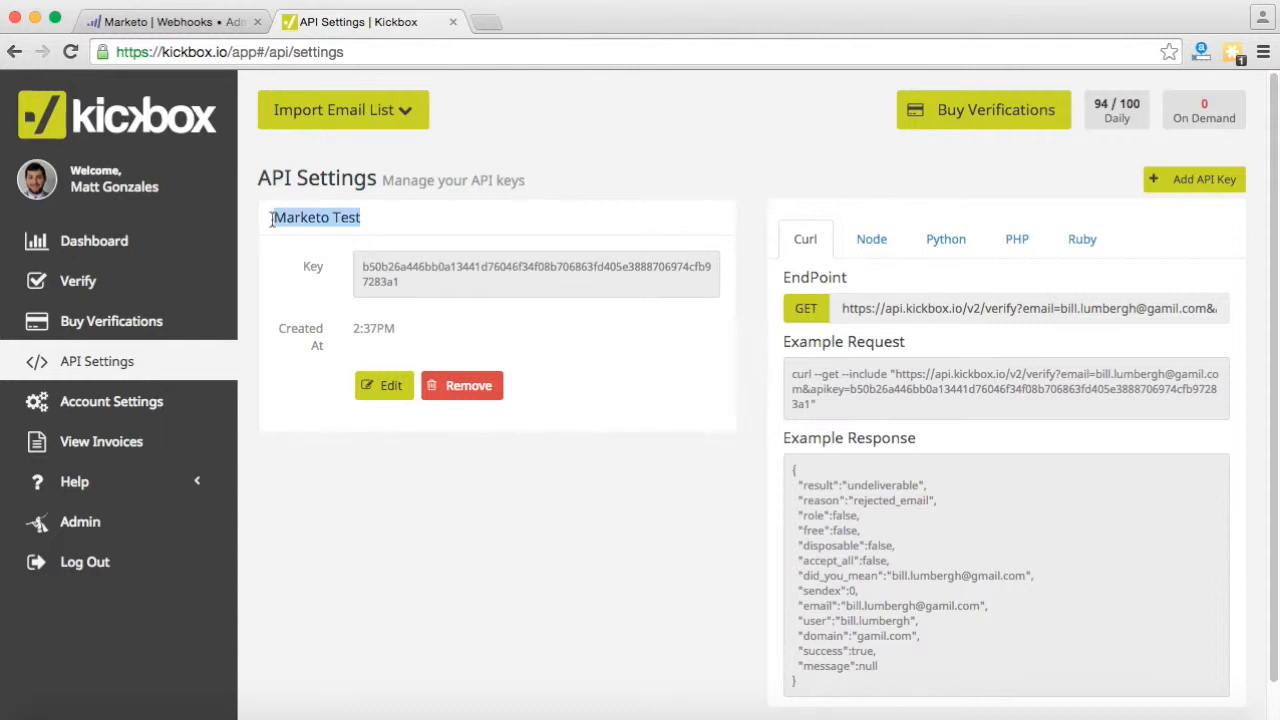
left_click(411, 283)
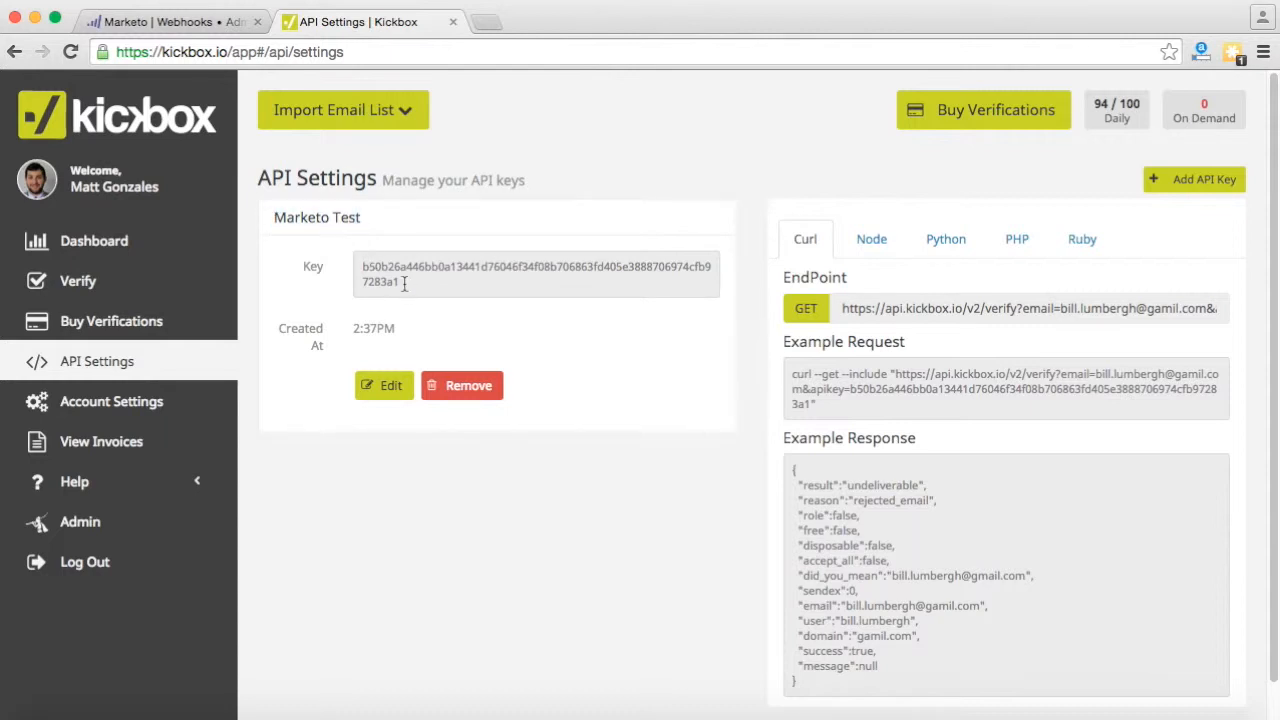
- Switch to Marketo and open Admin > Field Management
left_click(200, 30)
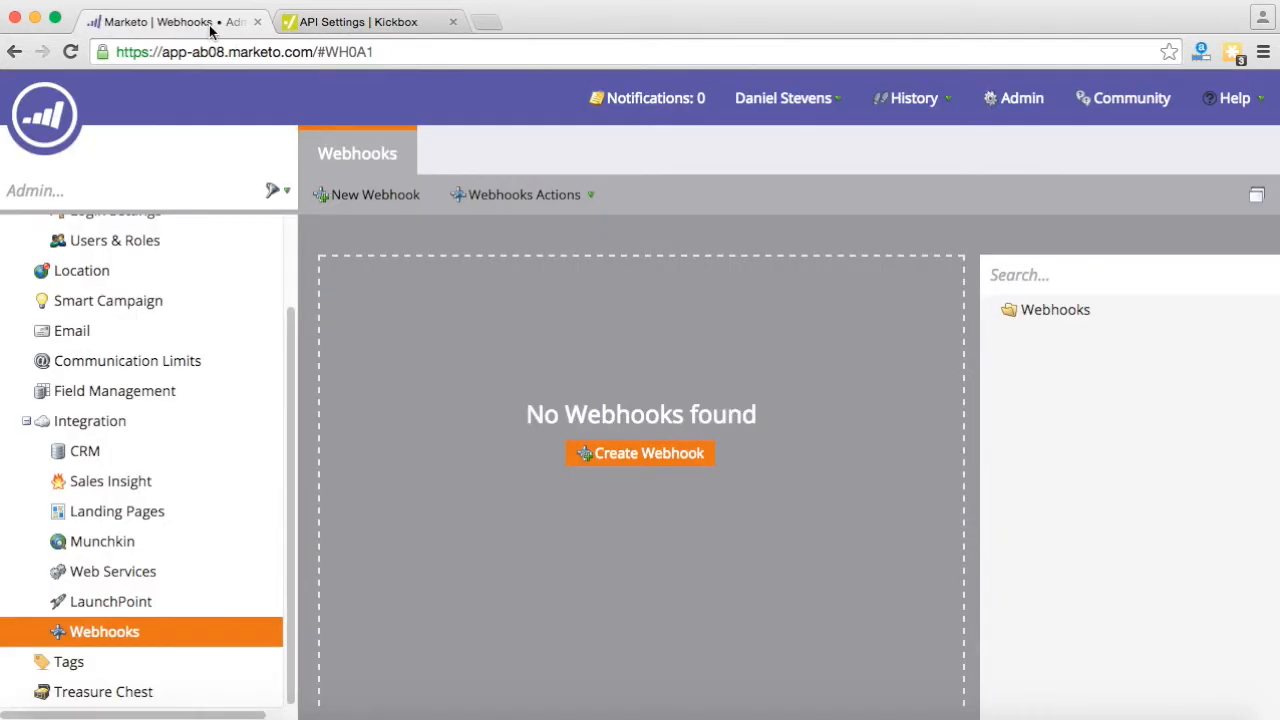
left_click(1010, 117)
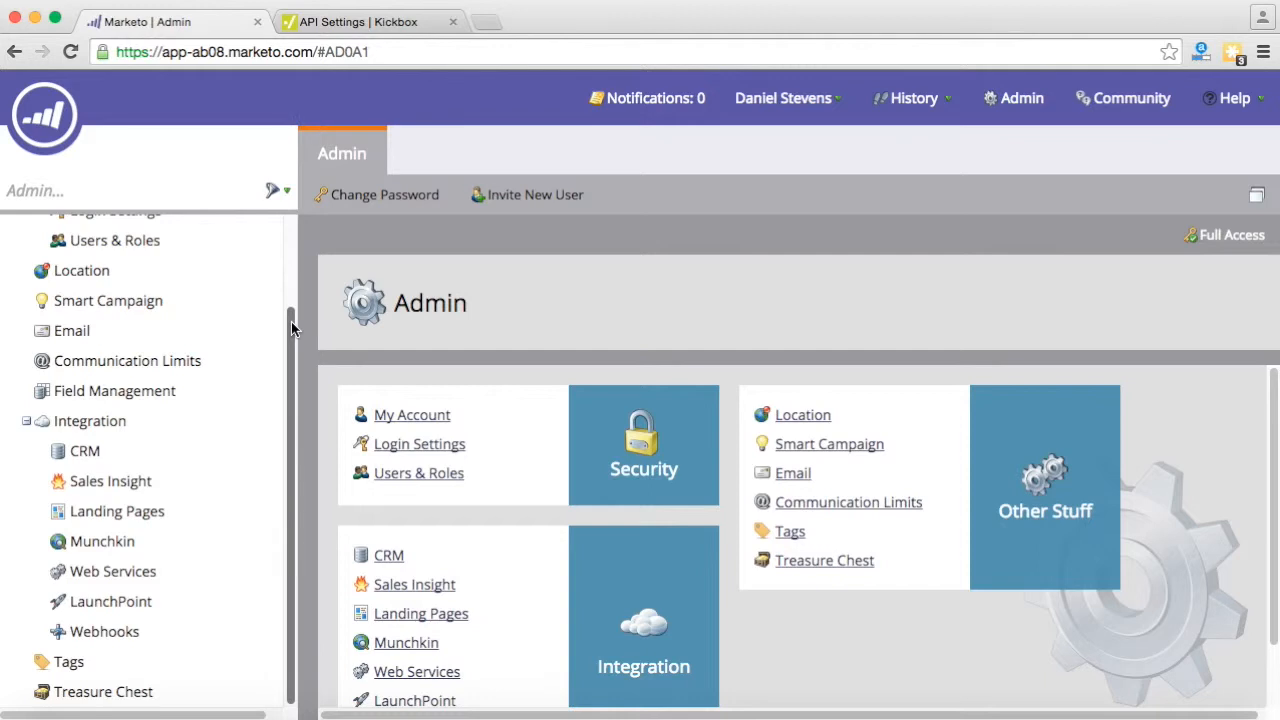
left_click(115, 395)
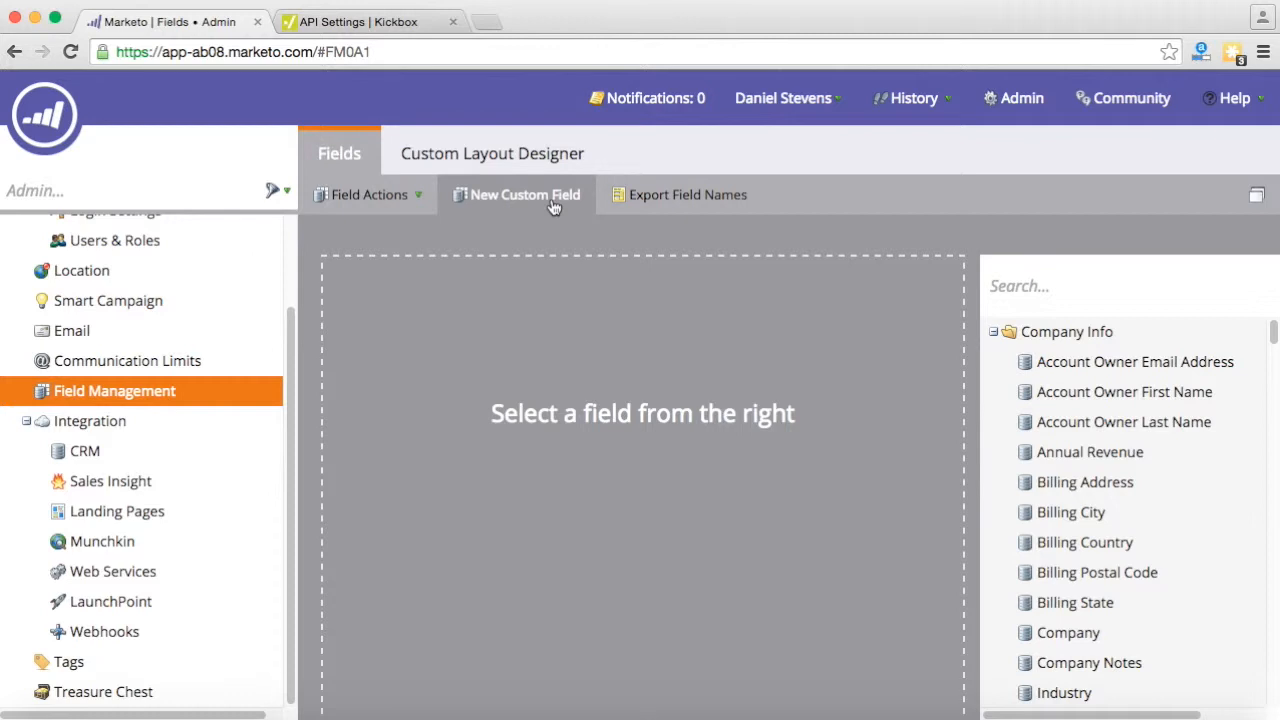
- Open New Custom Field, browse the field types, and cancel without creating one
left_click(553, 205)
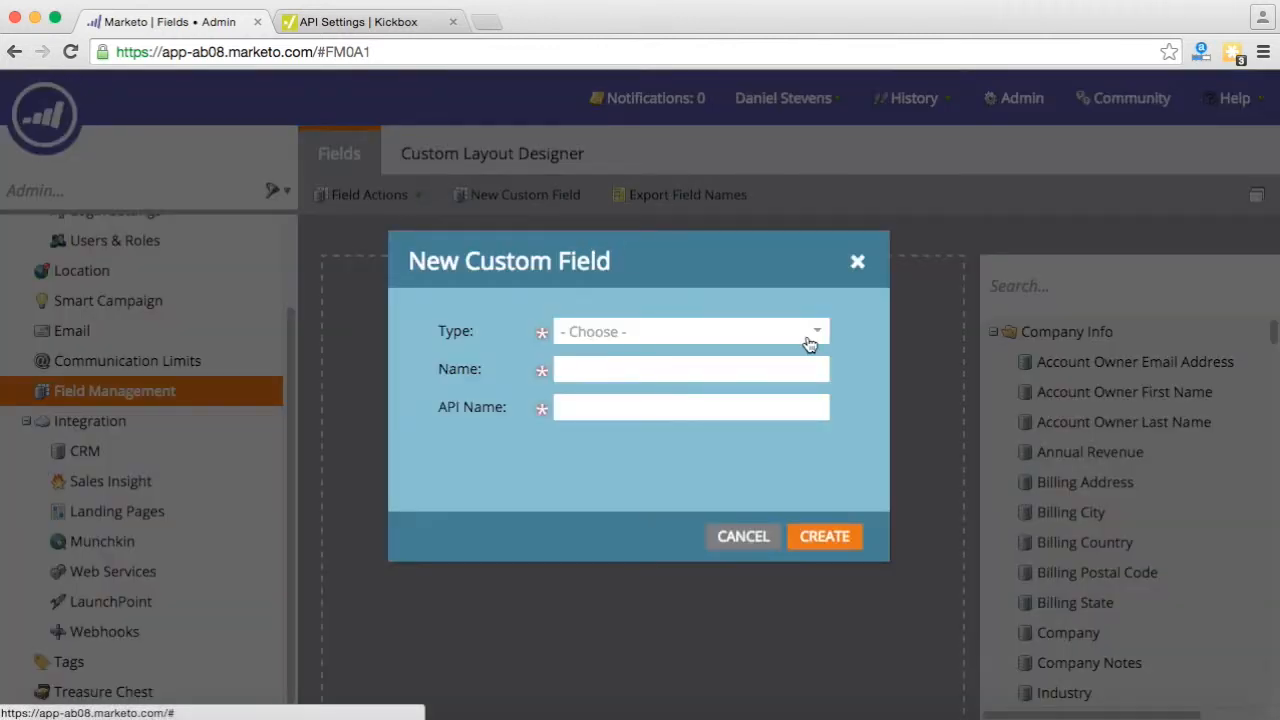
left_click(800, 338)
scroll(824, 419, "down", 3)
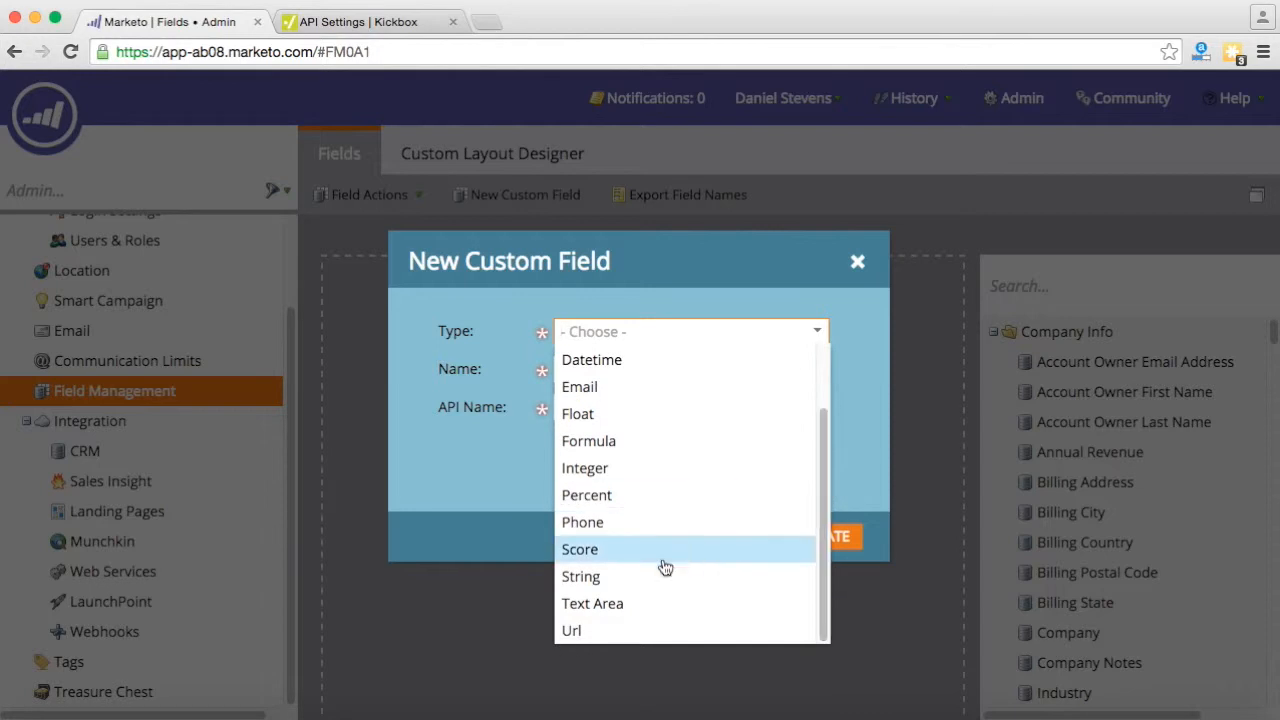
scroll(648, 554, "up", 3)
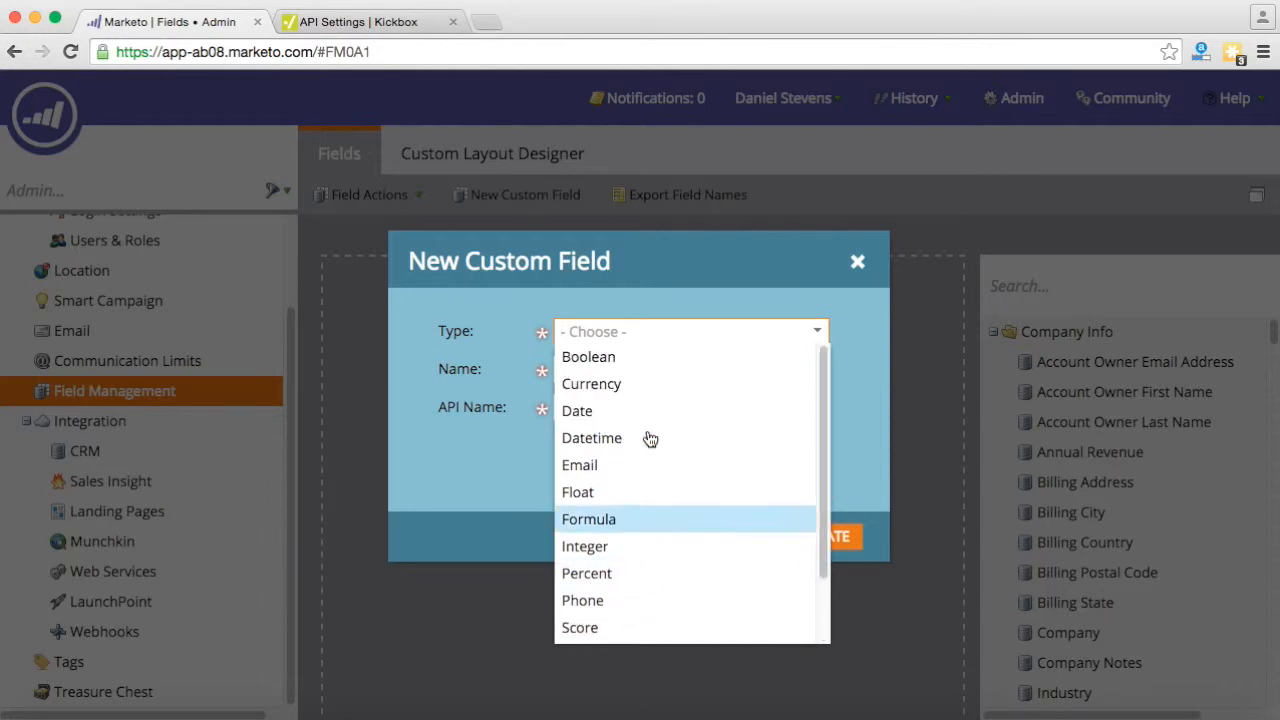
left_click(870, 336)
left_click(757, 537)
- Filter the field list by 'kickbox' and collapse the Hidden Fields folder
left_click(1060, 286)
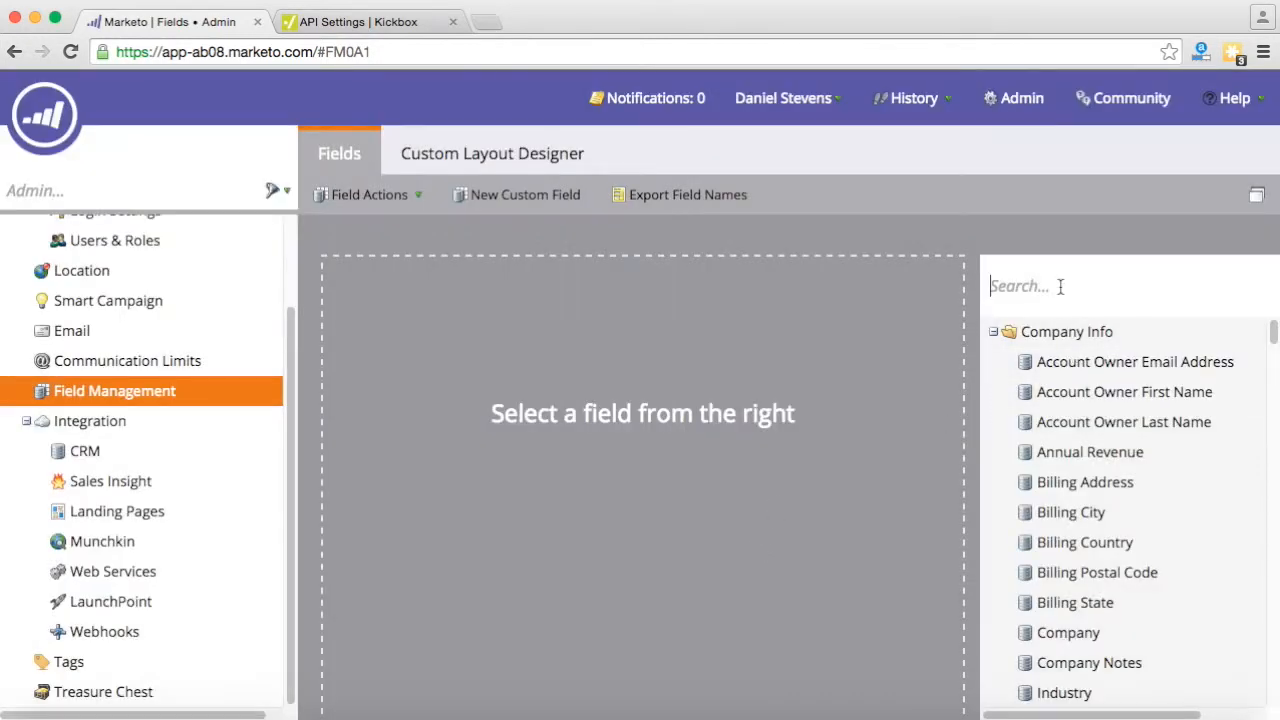
type("kickbox")
left_click(993, 332)
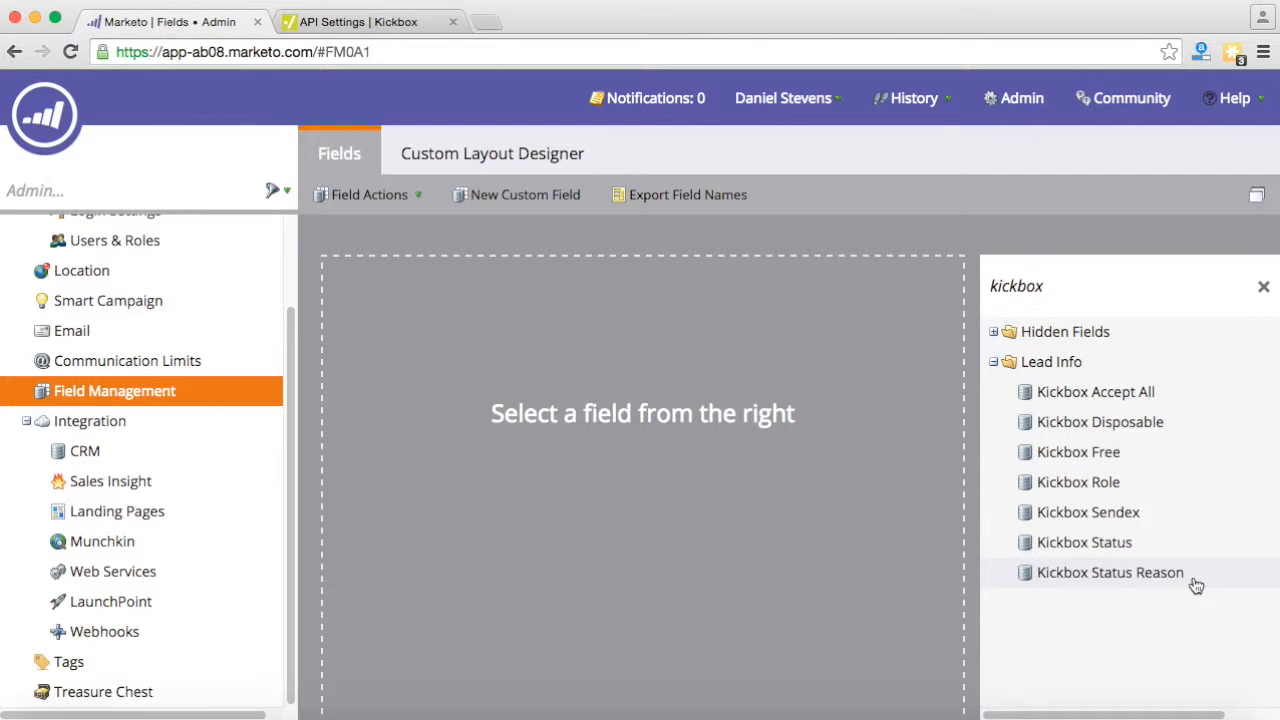
- Review details of Kickbox Status, Status Reason, Role, Free, Disposable, Accept All and Sendex fields
left_click(1138, 552)
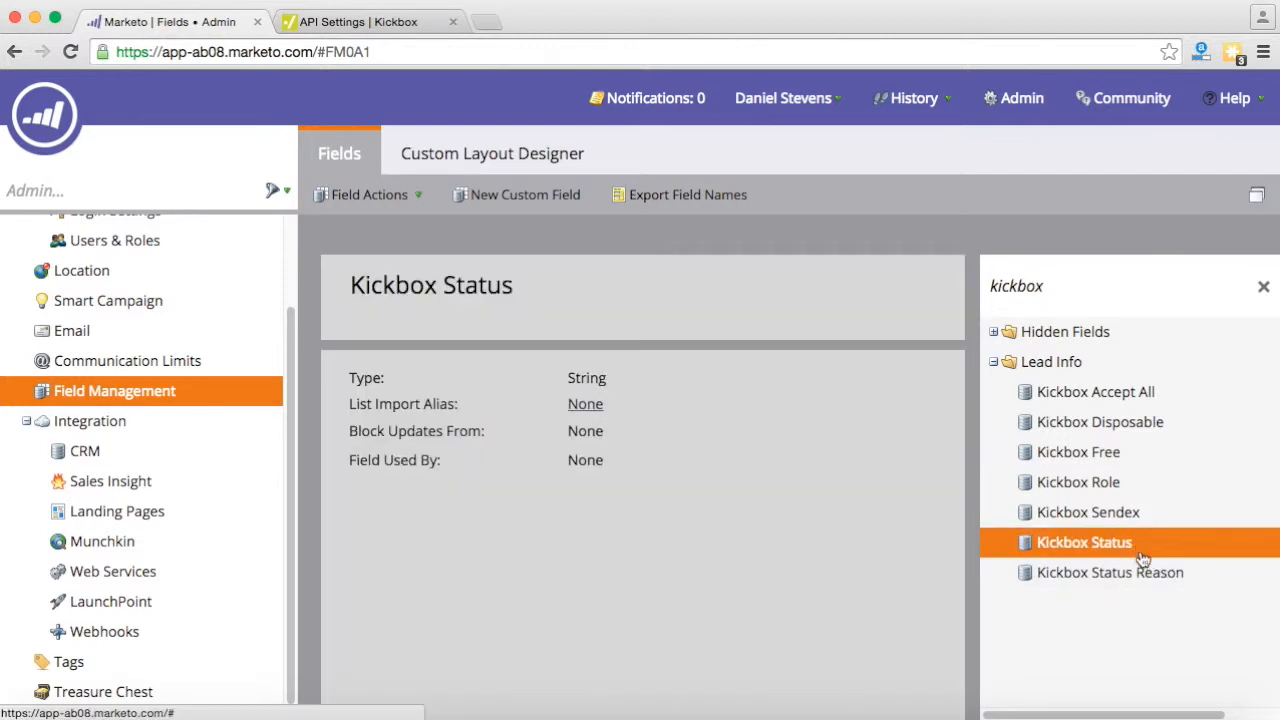
left_click(1148, 578)
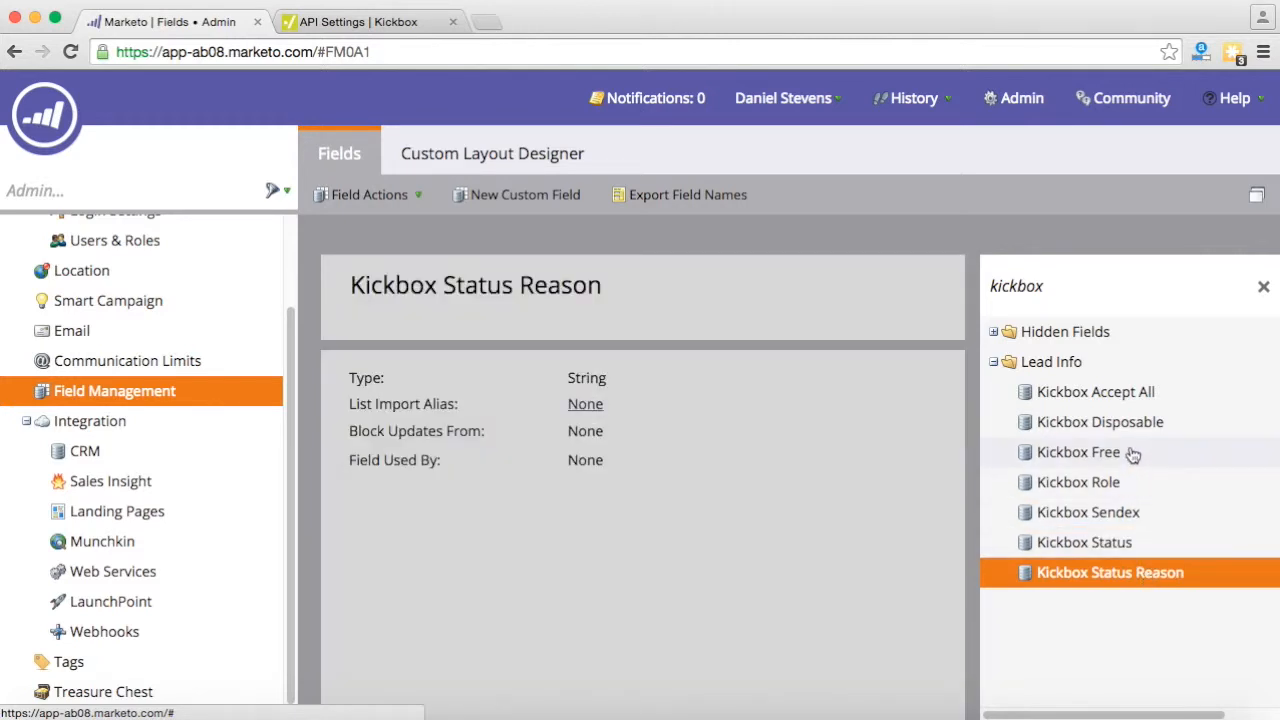
left_click(1127, 484)
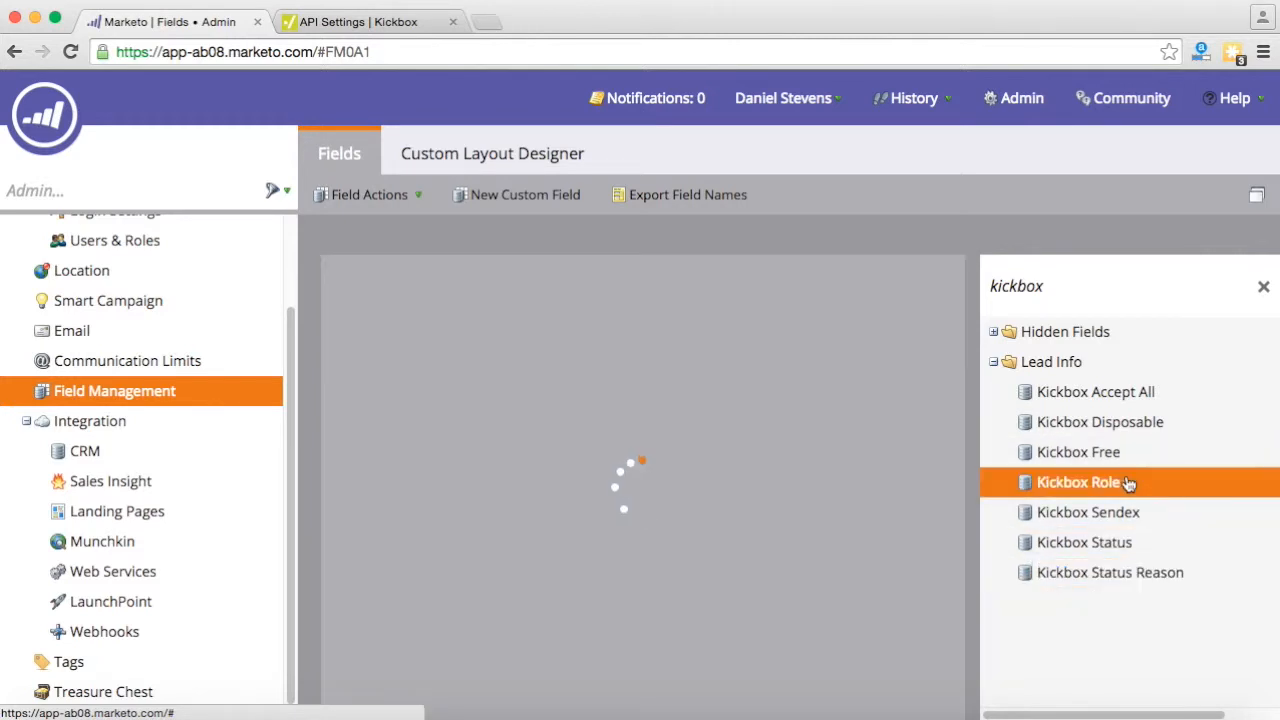
left_click(1137, 458)
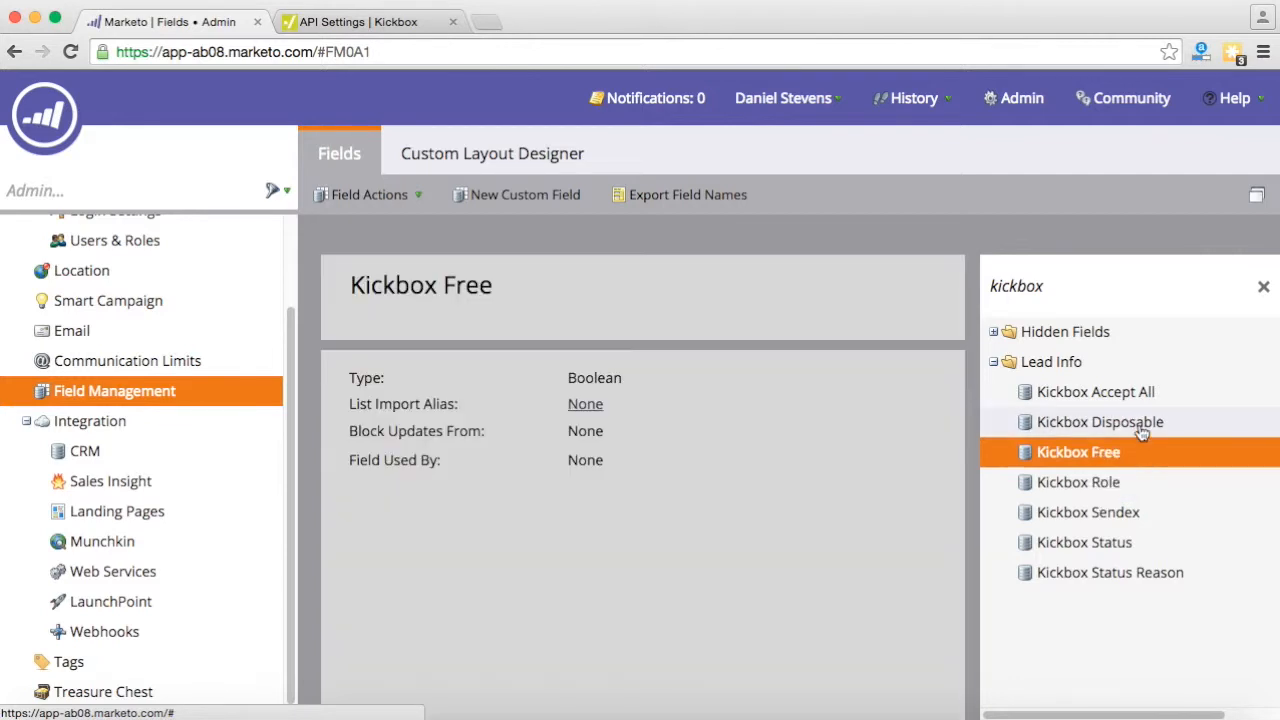
left_click(1138, 424)
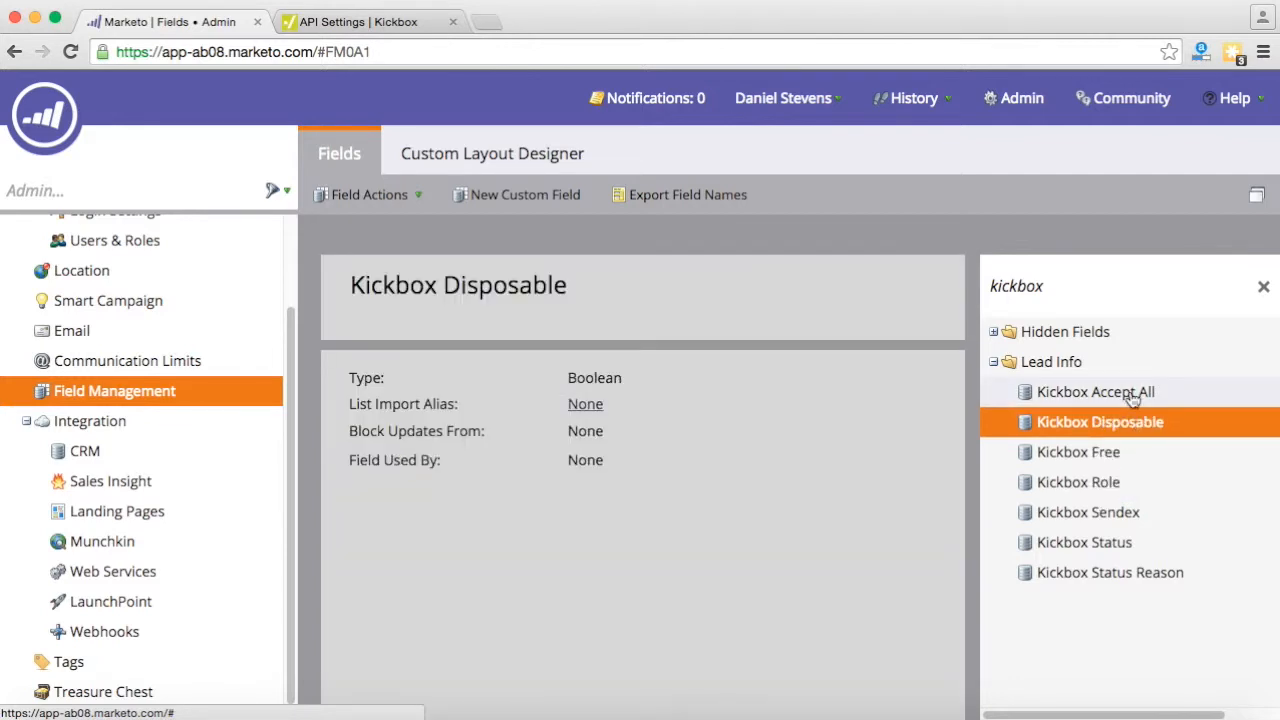
left_click(1133, 395)
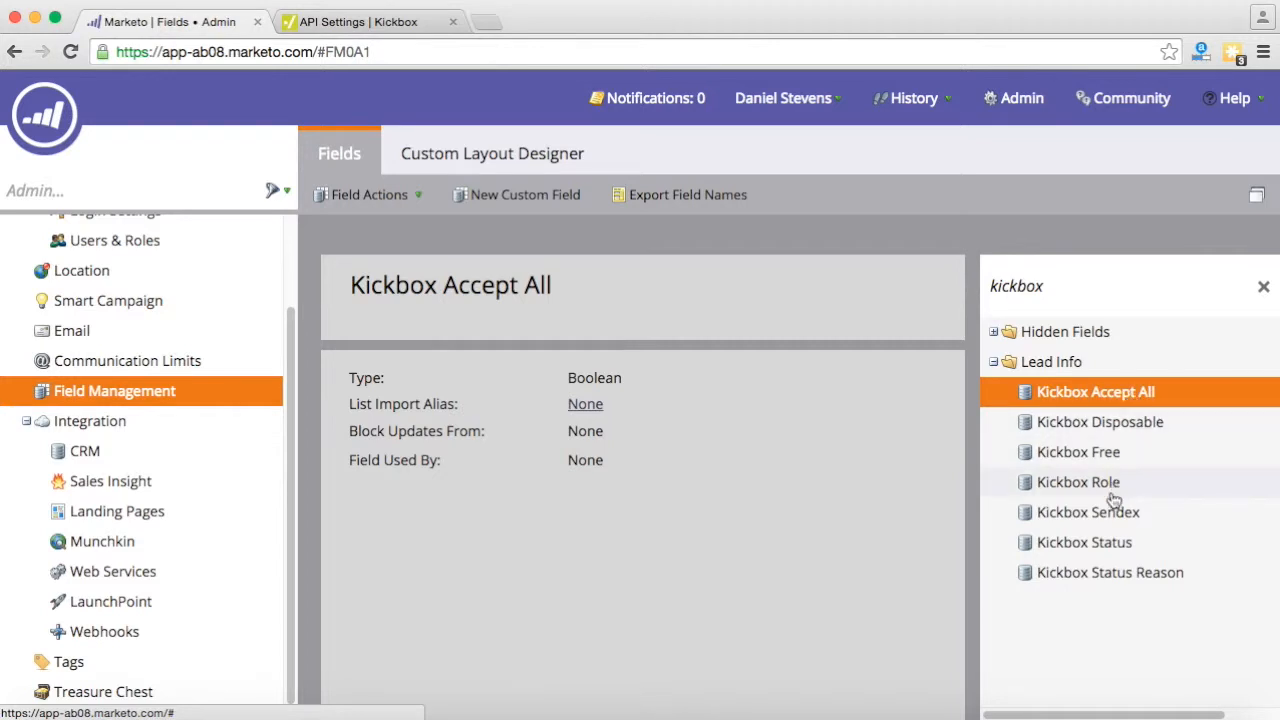
left_click(1108, 524)
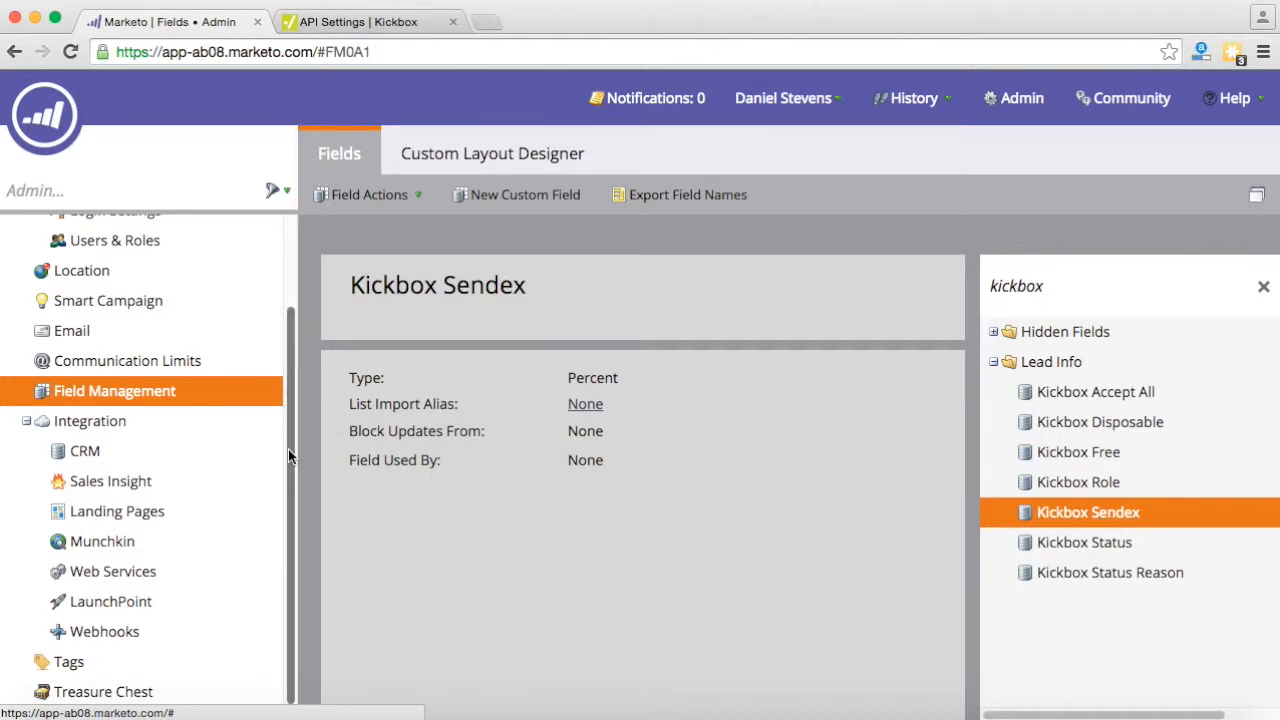
- Collapse and re-expand the Integration group in the admin tree
left_click(26, 421)
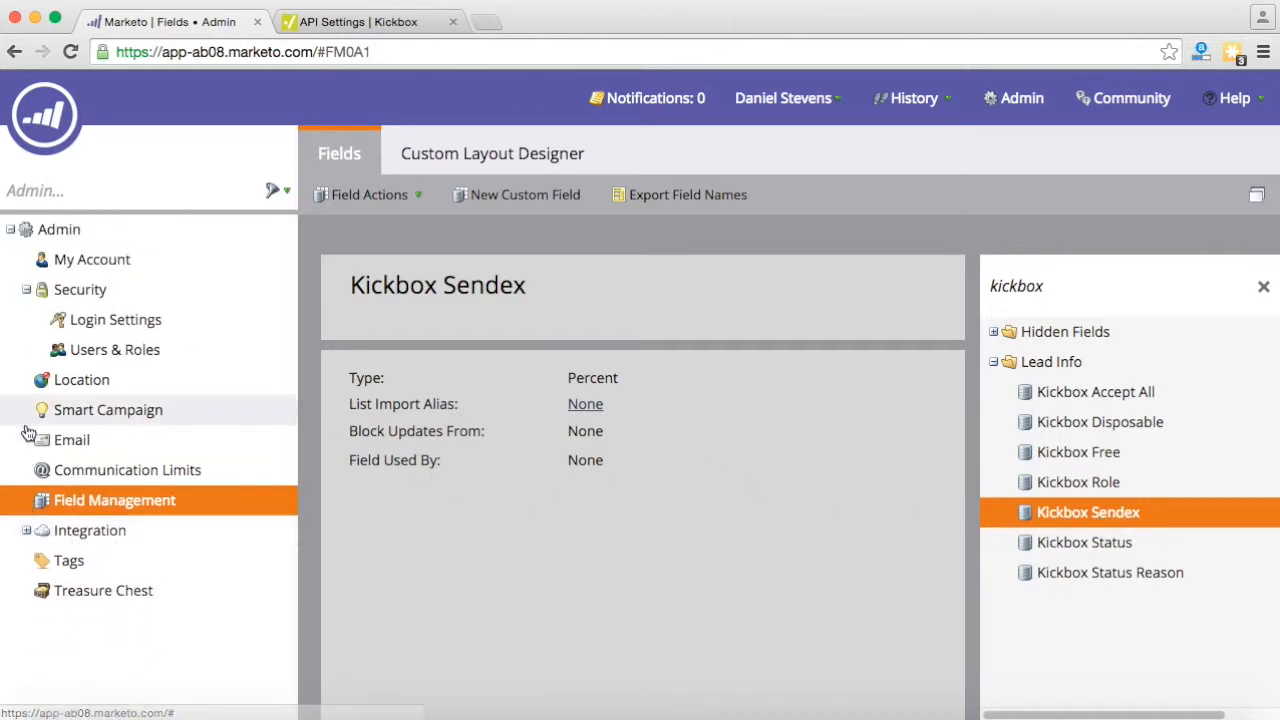
left_click(26, 530)
scroll(100, 500, "down", 2)
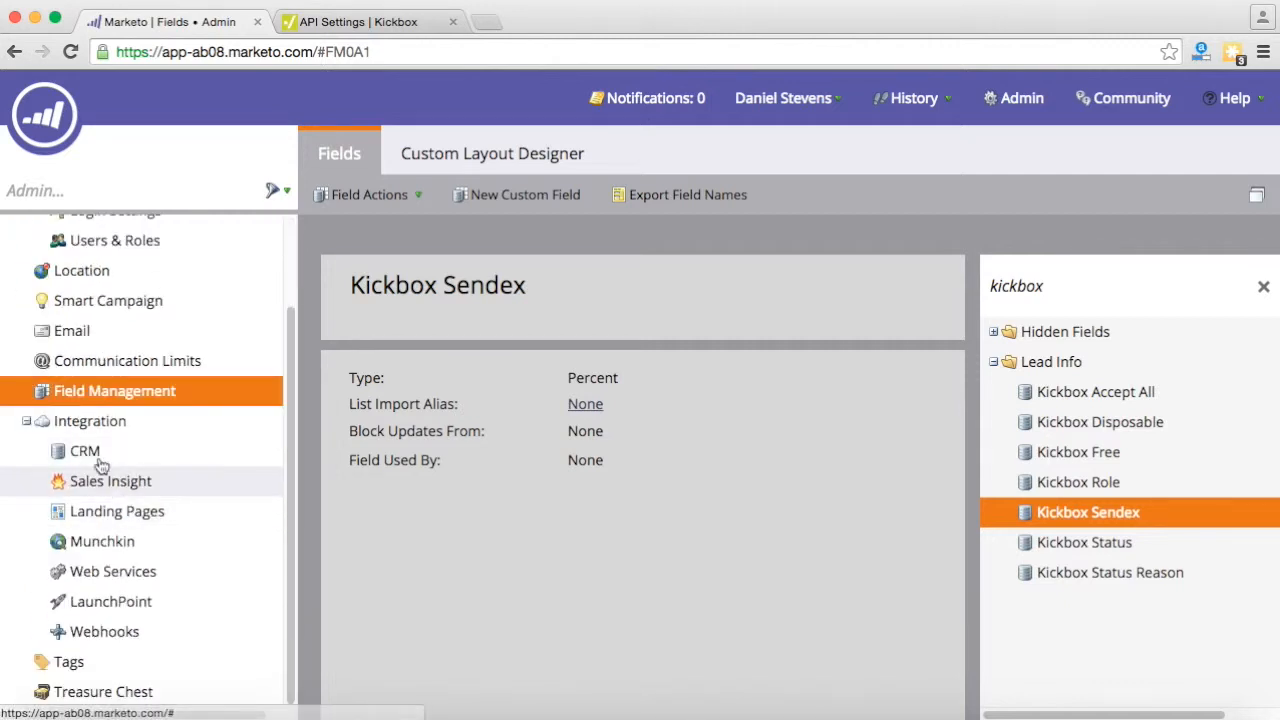
- Start a new webhook named 'Kickbox' with description 'Kickbox email verification webhook'
left_click(124, 636)
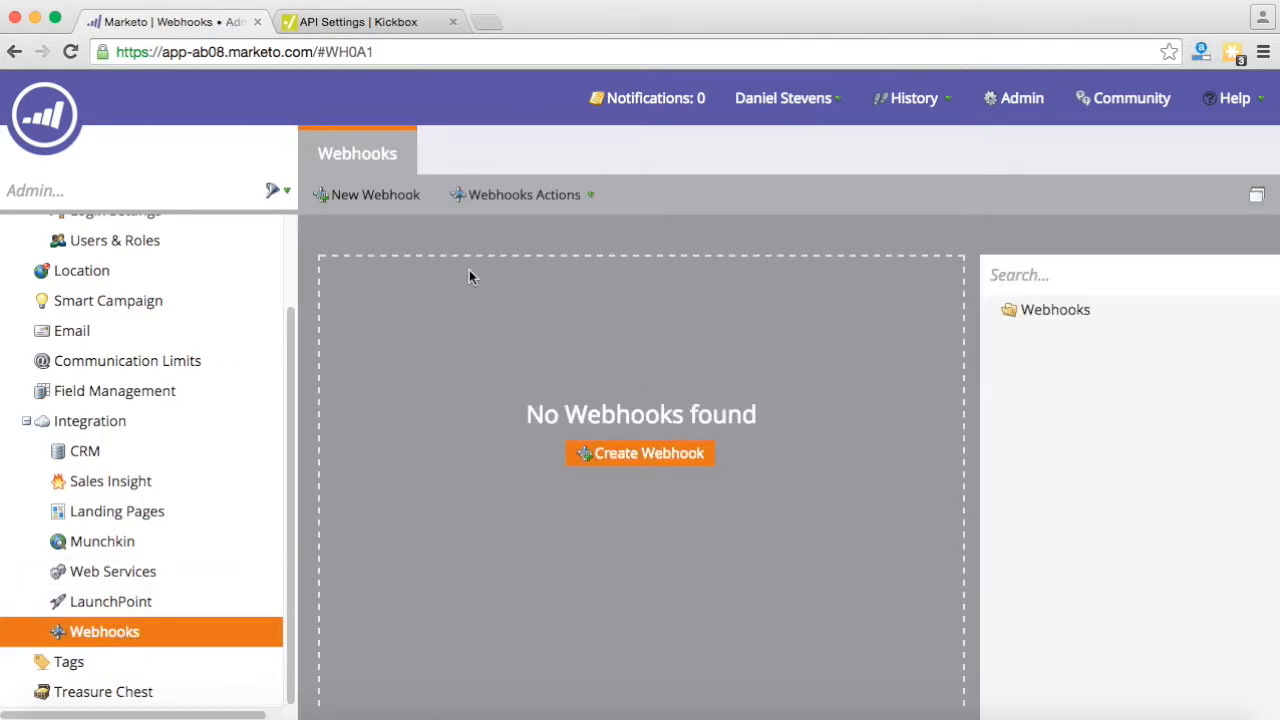
left_click(386, 200)
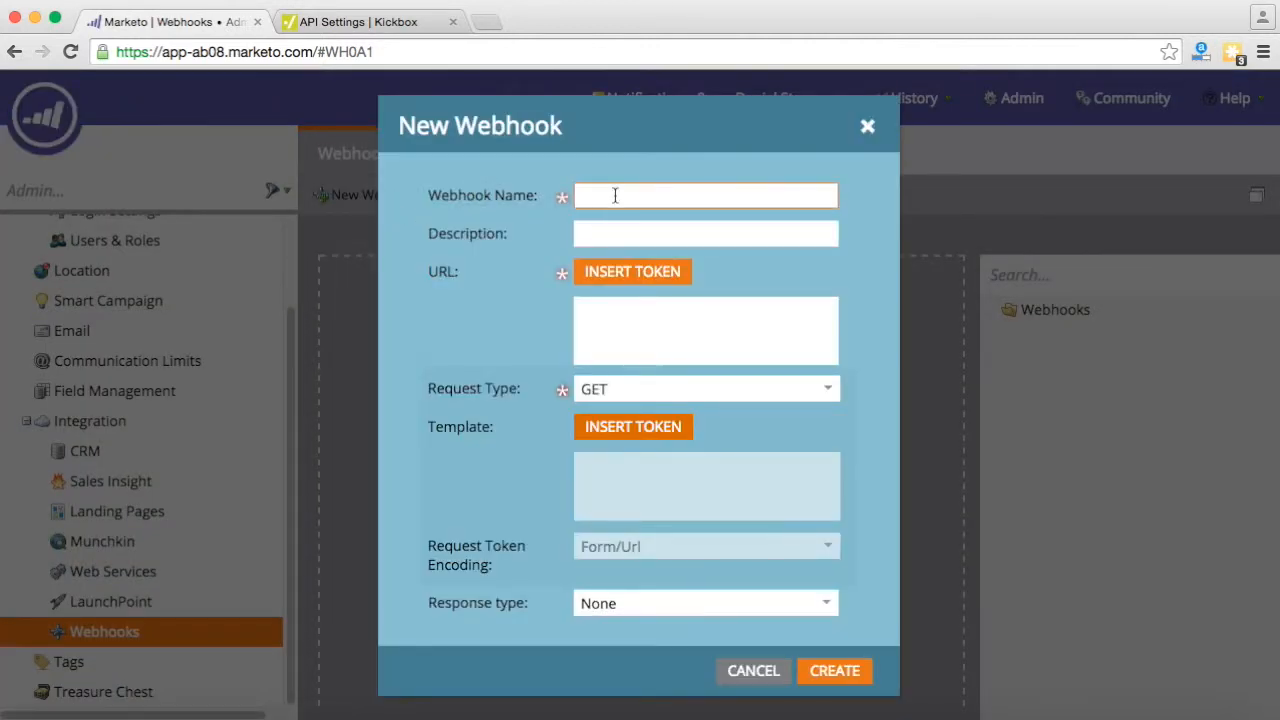
type("Kickbox")
key("Tab")
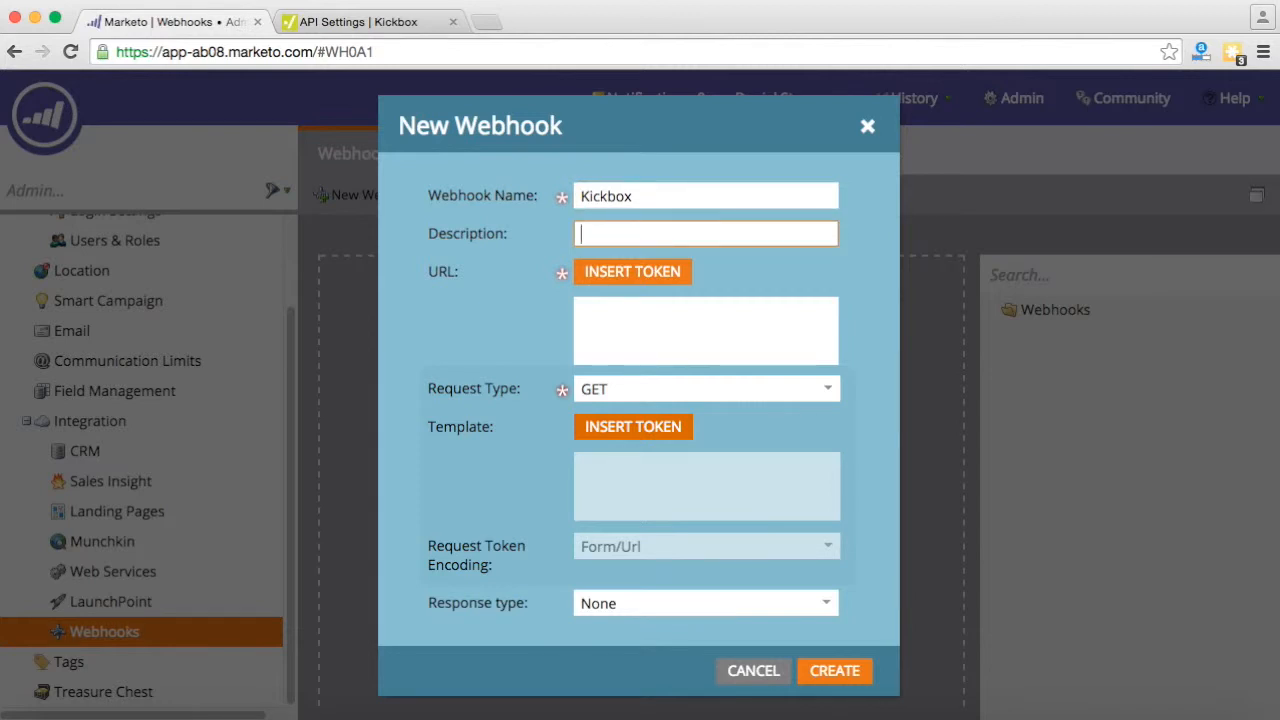
type("Kickbox email verificatio")
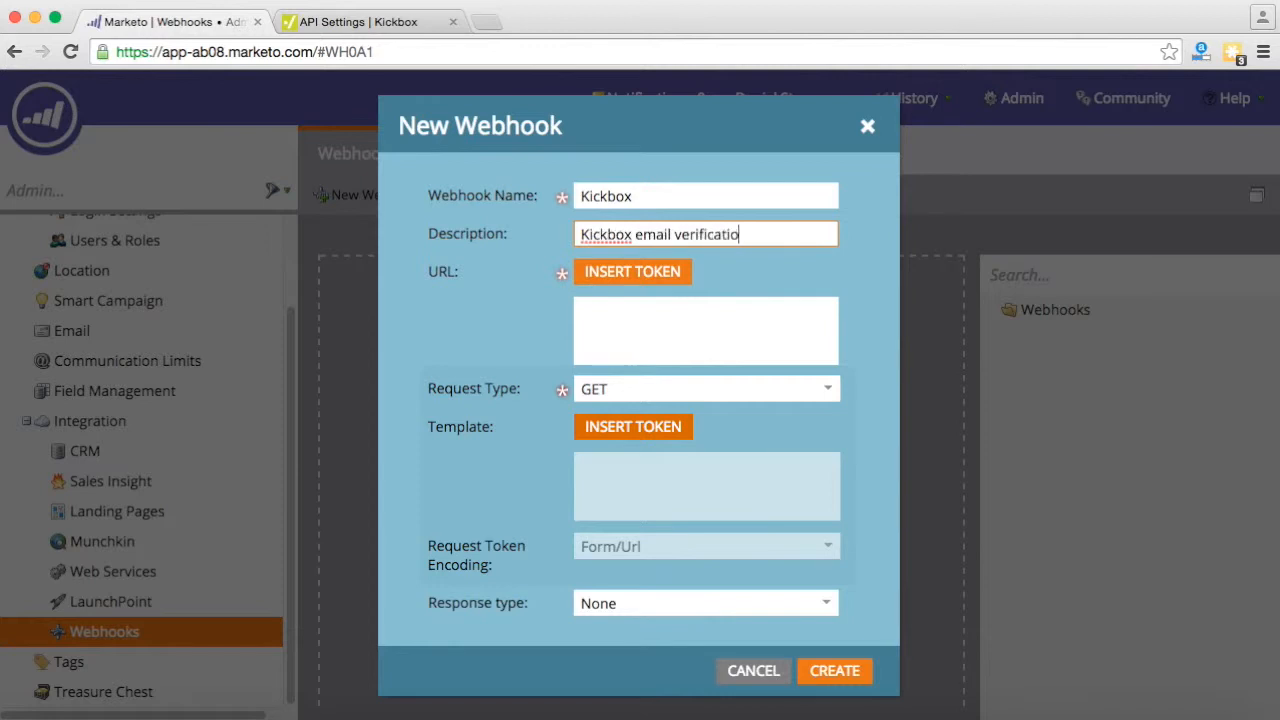
type("n webhook")
left_click(629, 337)
- Copy the Kickbox verification endpoint URL containing the Marketo Test key
left_click(334, 25)
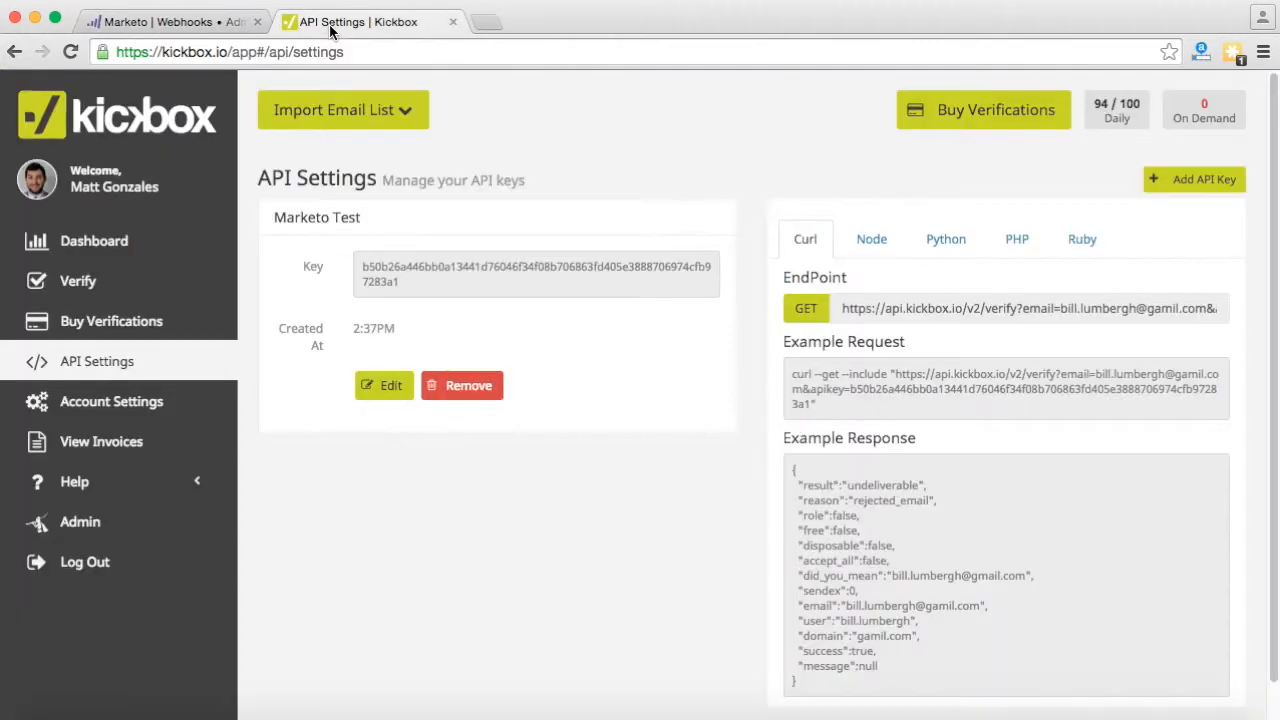
left_click_drag(845, 307, 1265, 319)
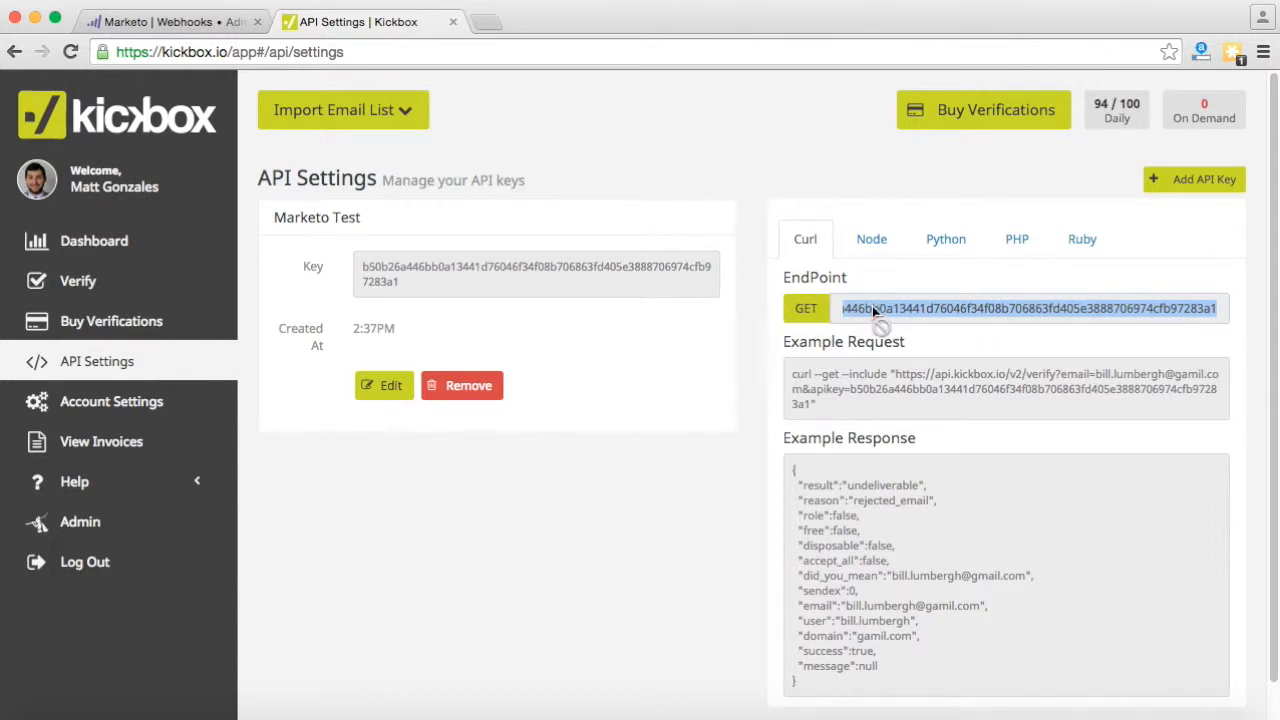
left_click(200, 22)
- Paste the endpoint URL and replace its sample email with {{lead.Email Address}}
left_click(632, 336)
key("super+v")
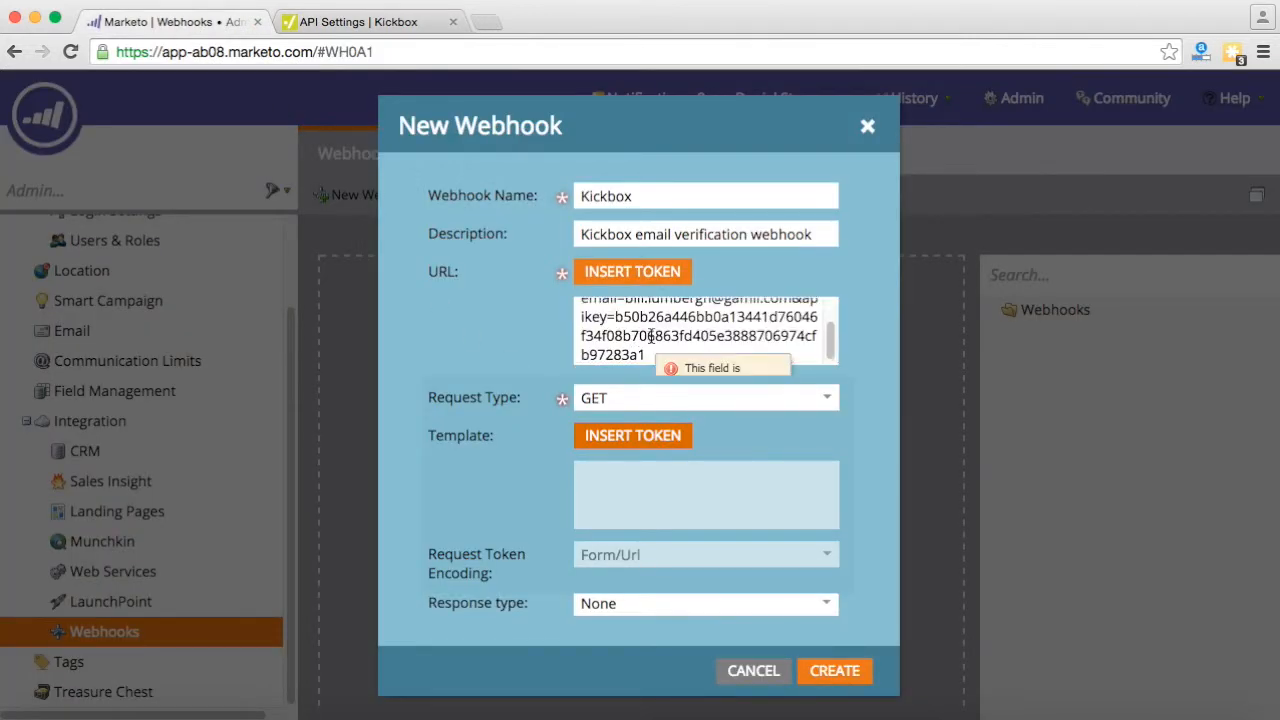
scroll(658, 338, "up", 2)
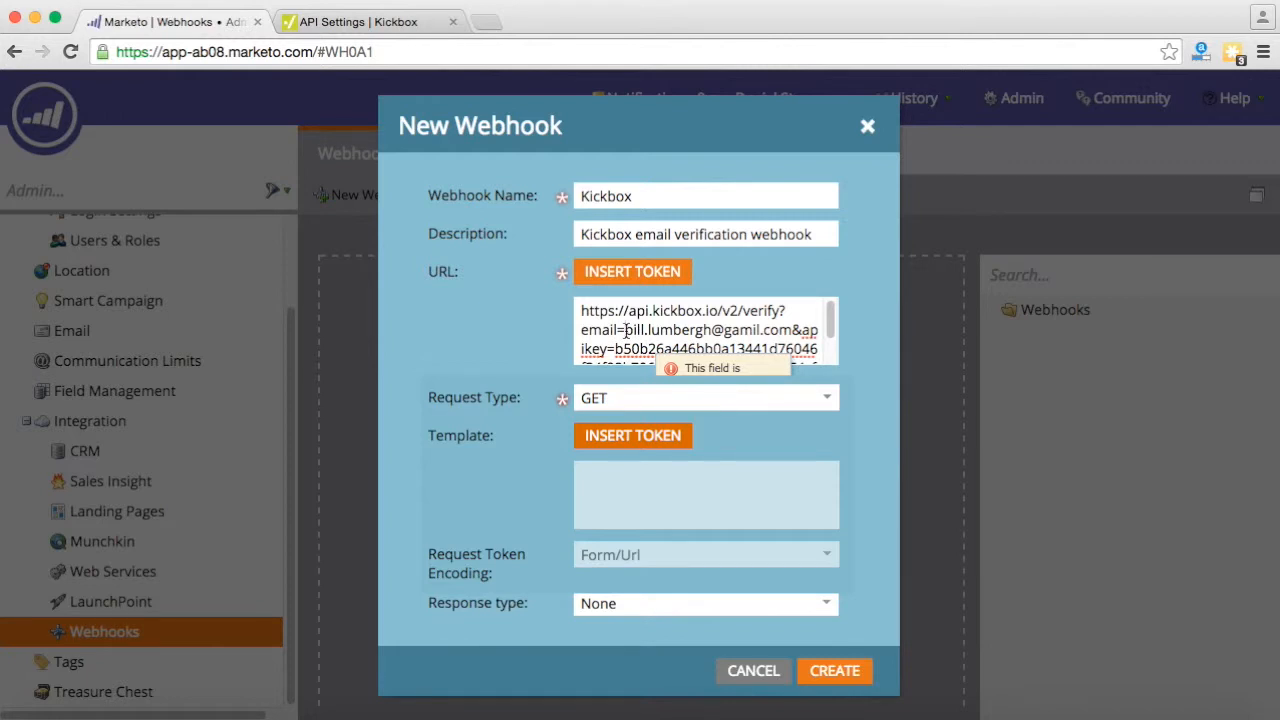
left_click_drag(628, 332, 789, 318)
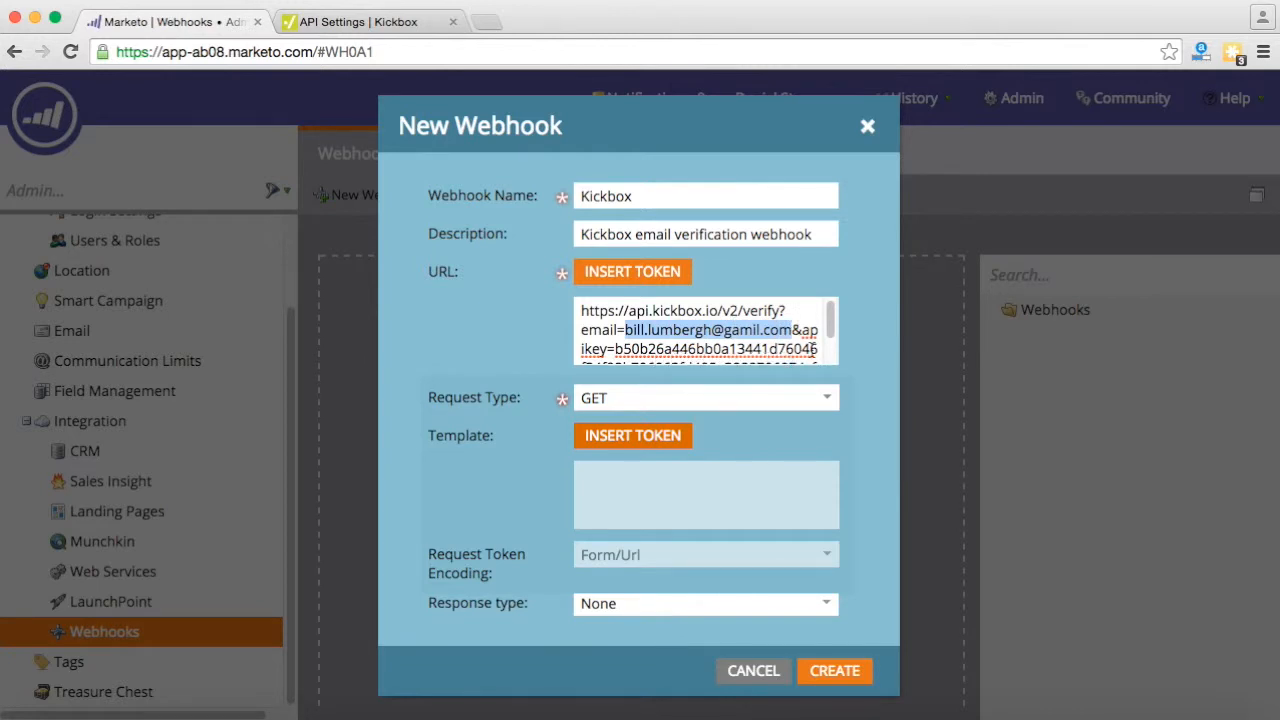
key("BackSpace")
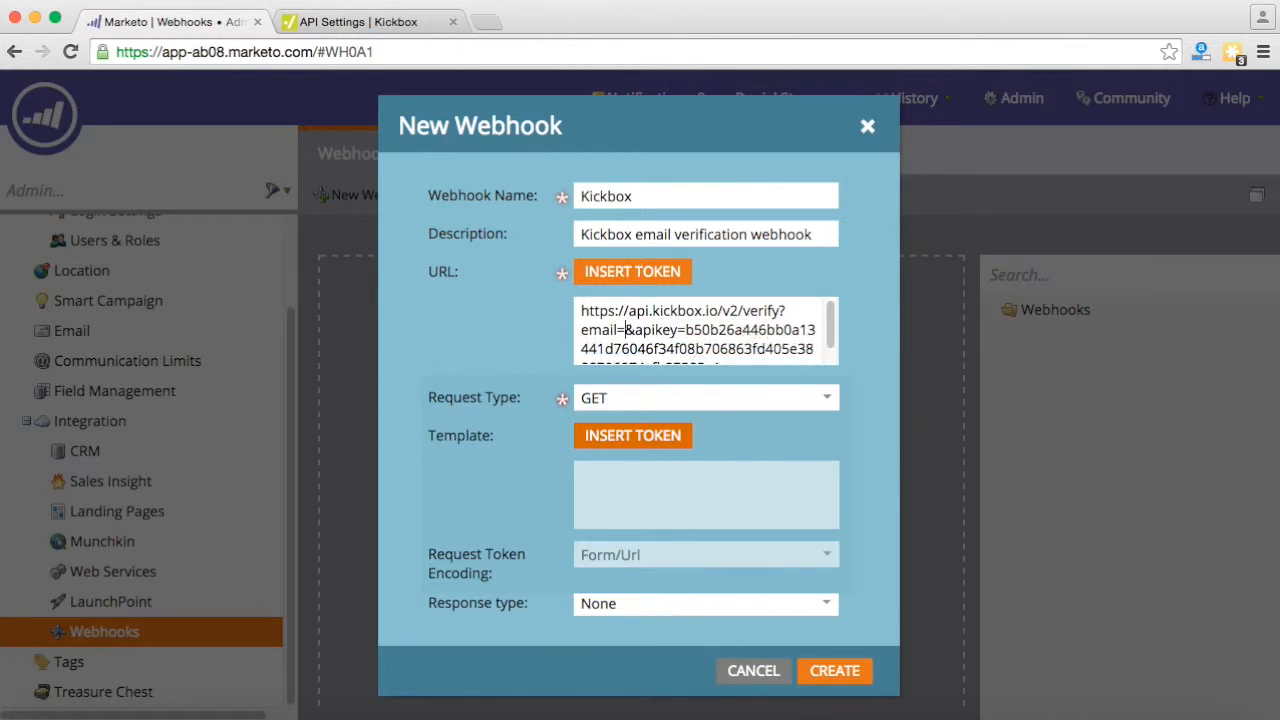
type("{{lead.Email Address}}")
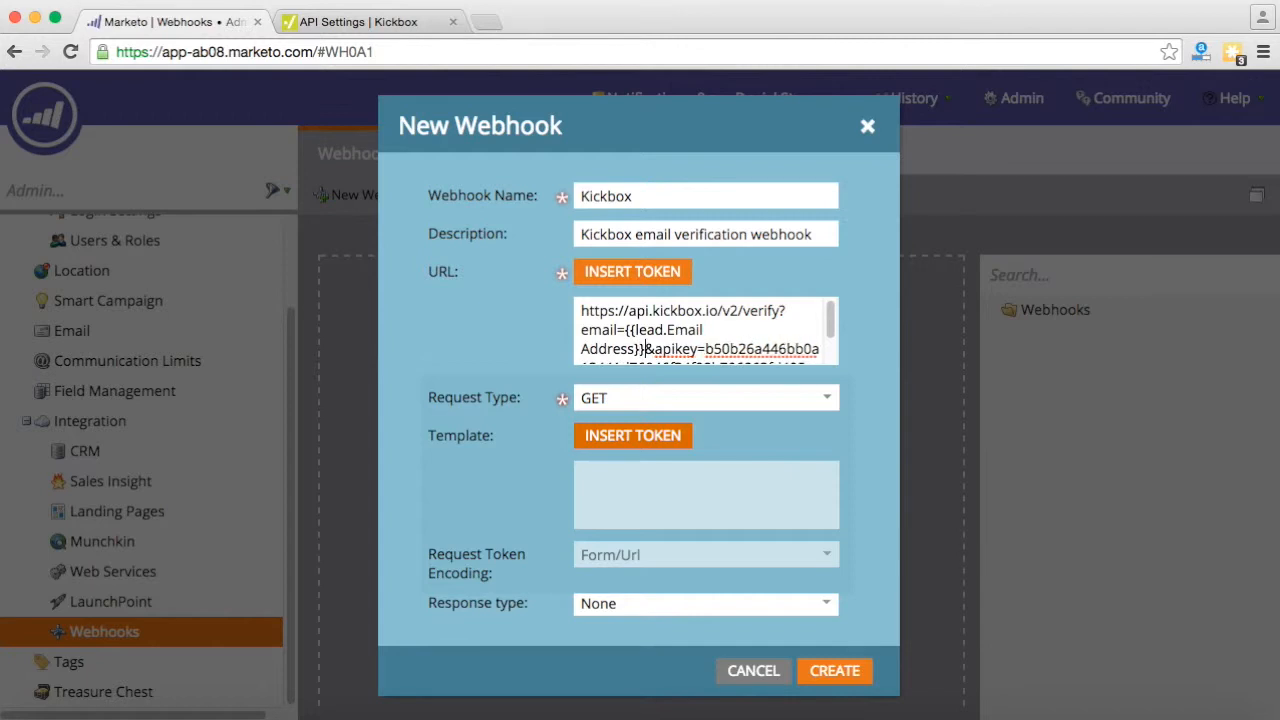
left_click_drag(646, 349, 628, 330)
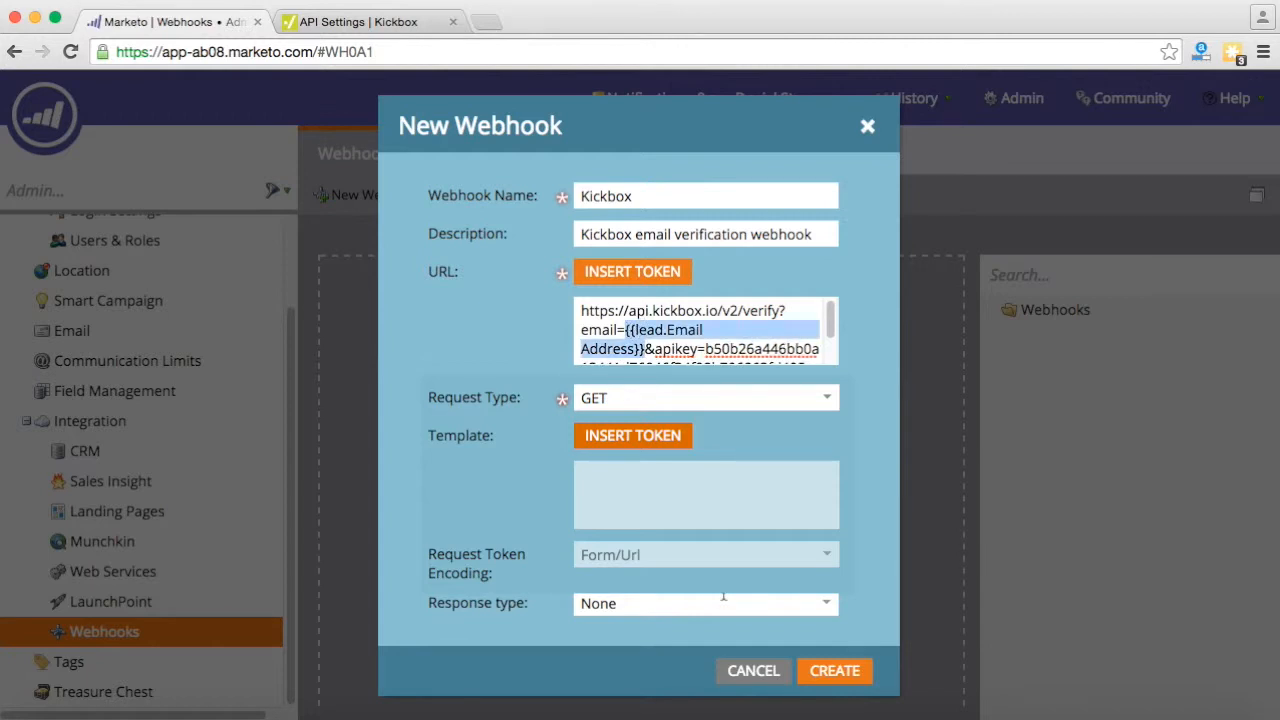
- Set the response format to JSON and create the Kickbox webhook
left_click(723, 597)
left_click(824, 607)
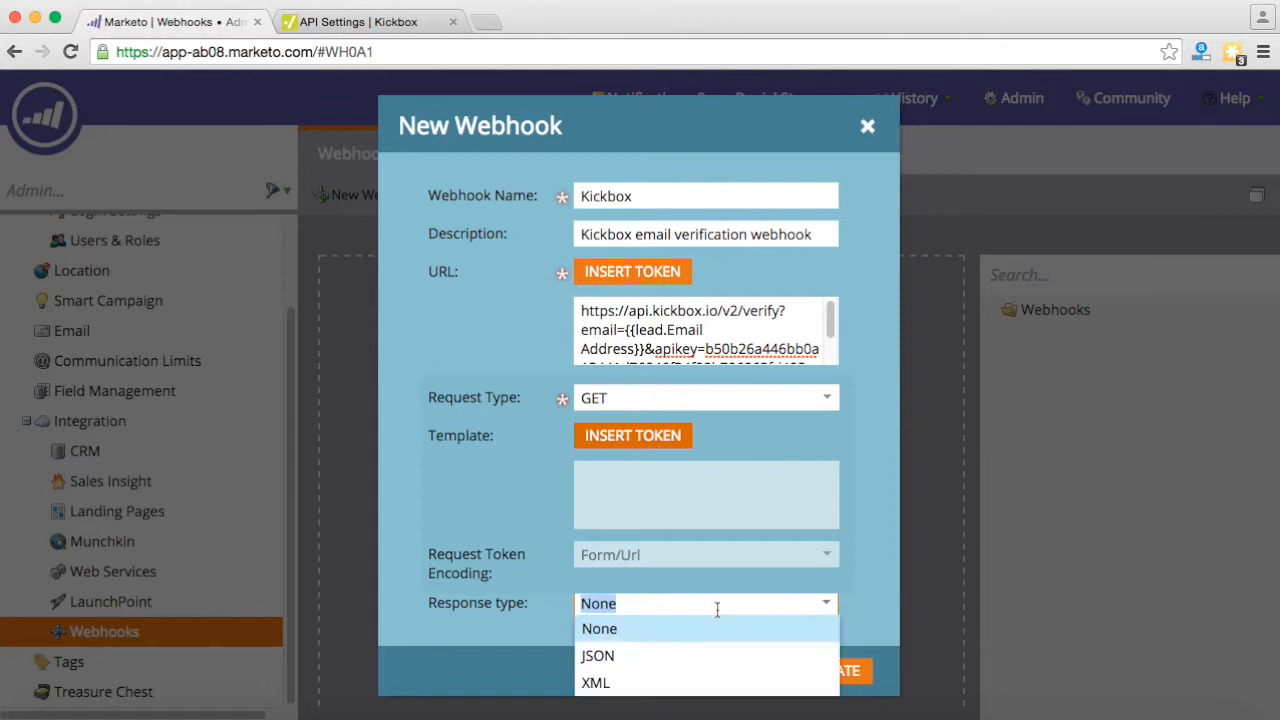
left_click(628, 657)
left_click(836, 671)
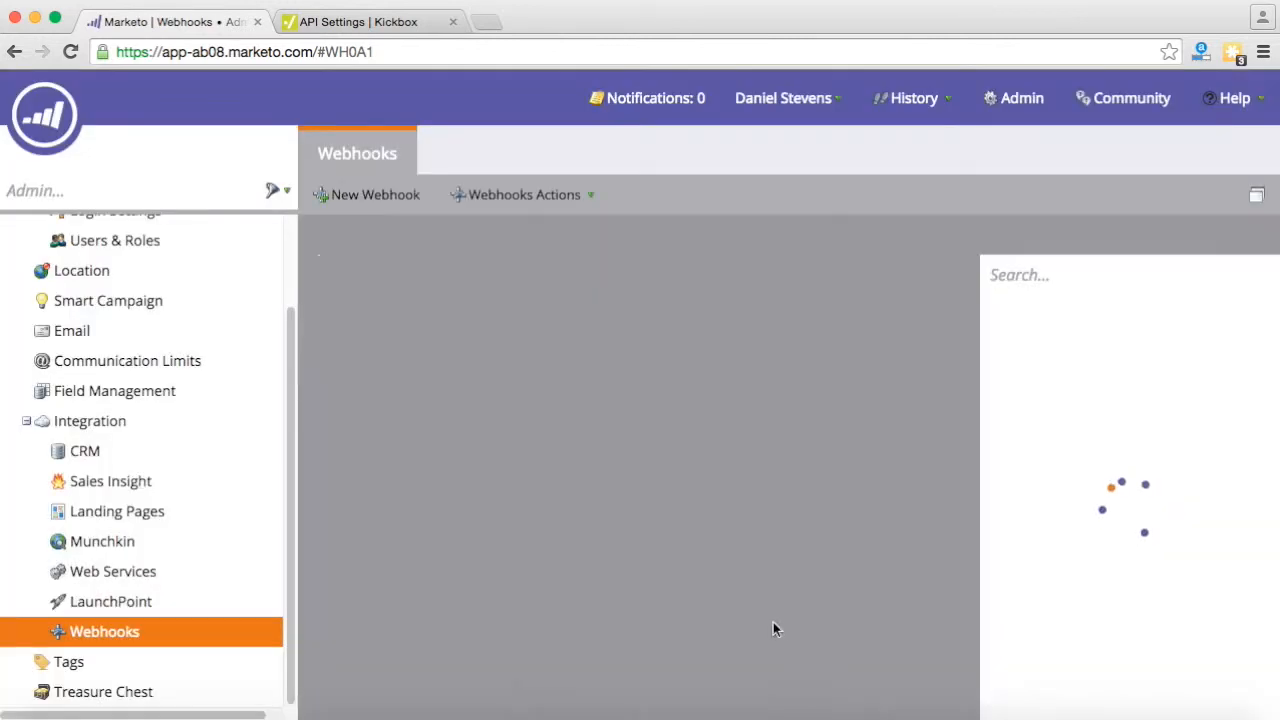
- Open the Kickbox webhook in a new window and edit its Response Mappings
scroll(770, 600, "down", 4)
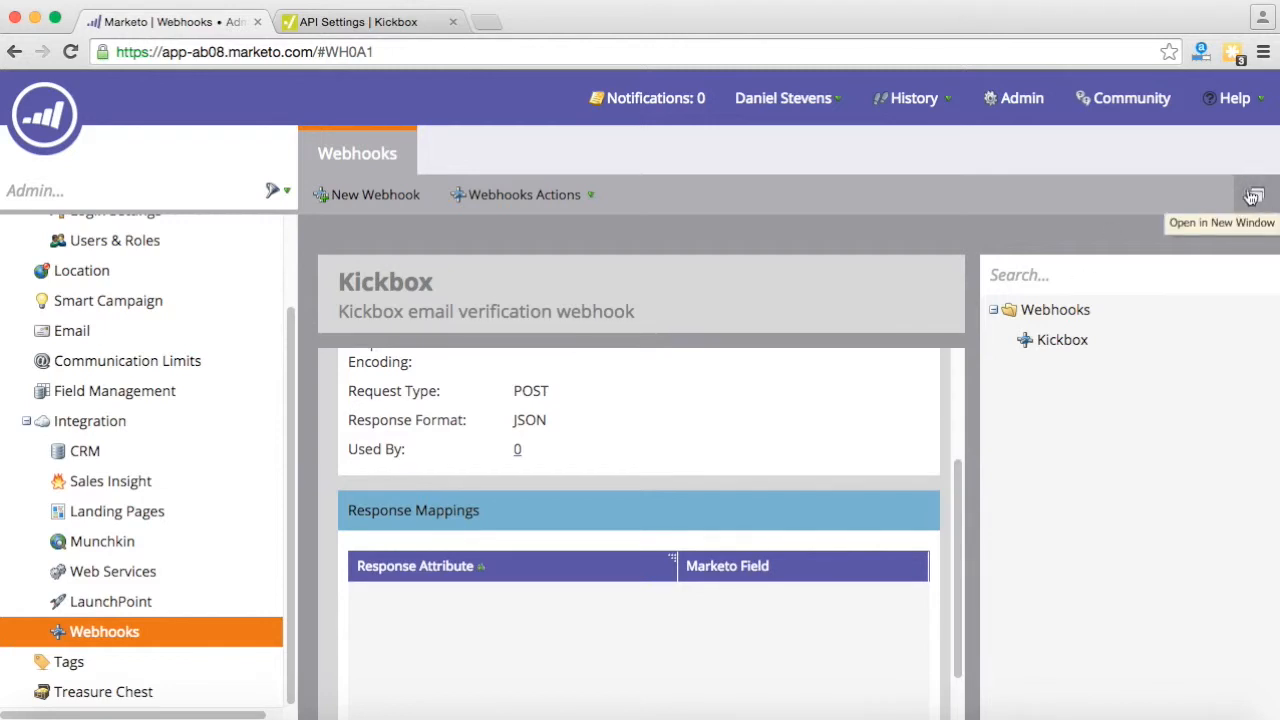
left_click(1252, 196)
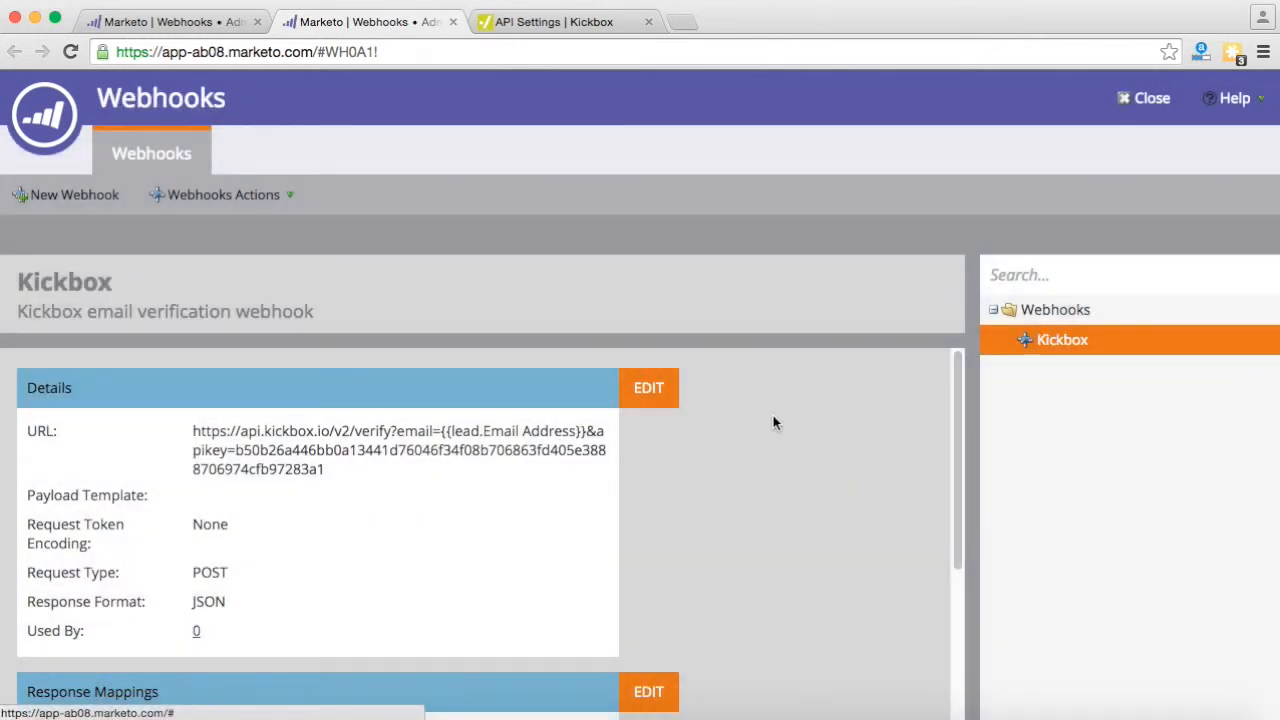
scroll(725, 400, "down", 4)
left_click(654, 509)
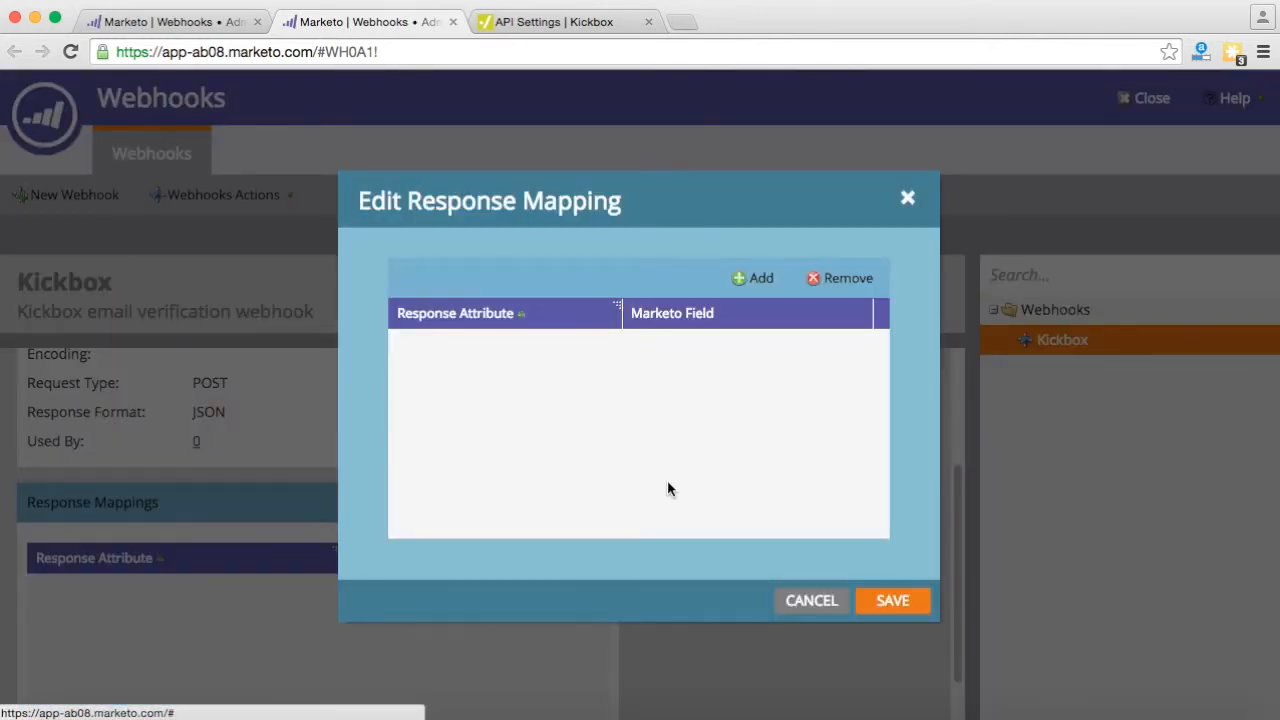
- Map response attributes accept_all to kickboxAcceptAll and disposable to kickboxDisposable
left_click(758, 284)
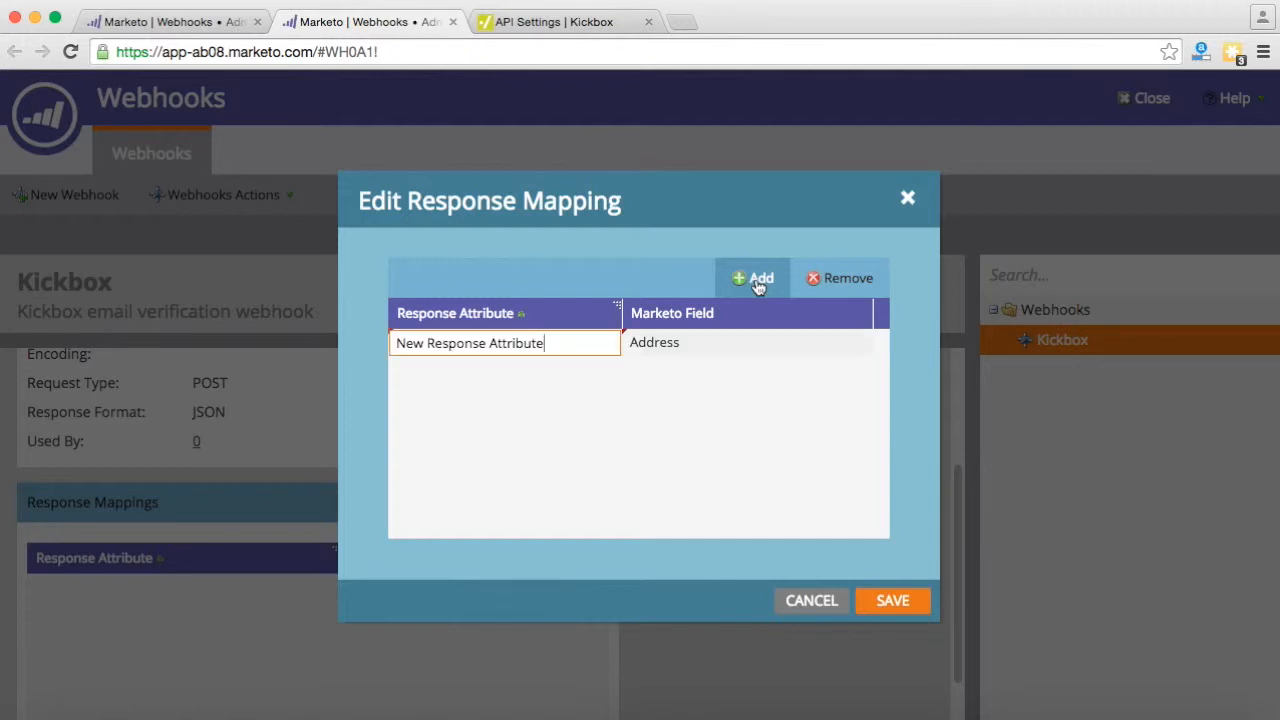
left_click_drag(556, 343, 395, 337)
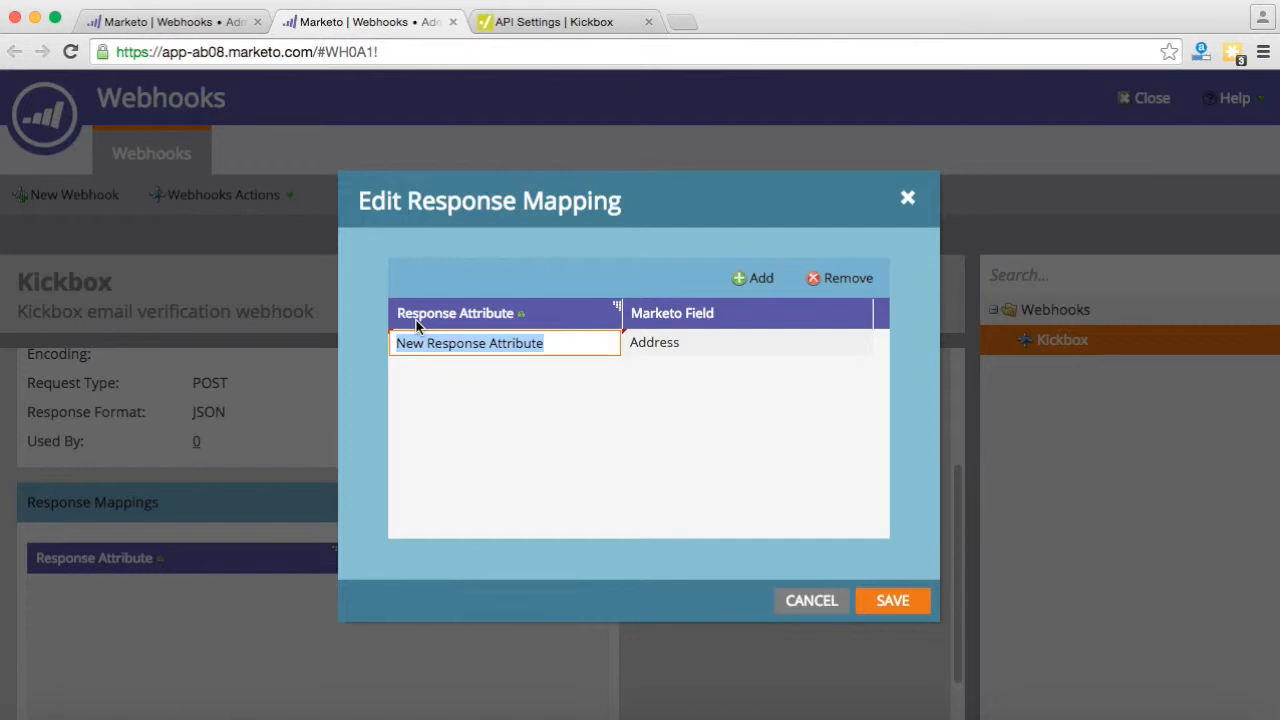
type("accept_all")
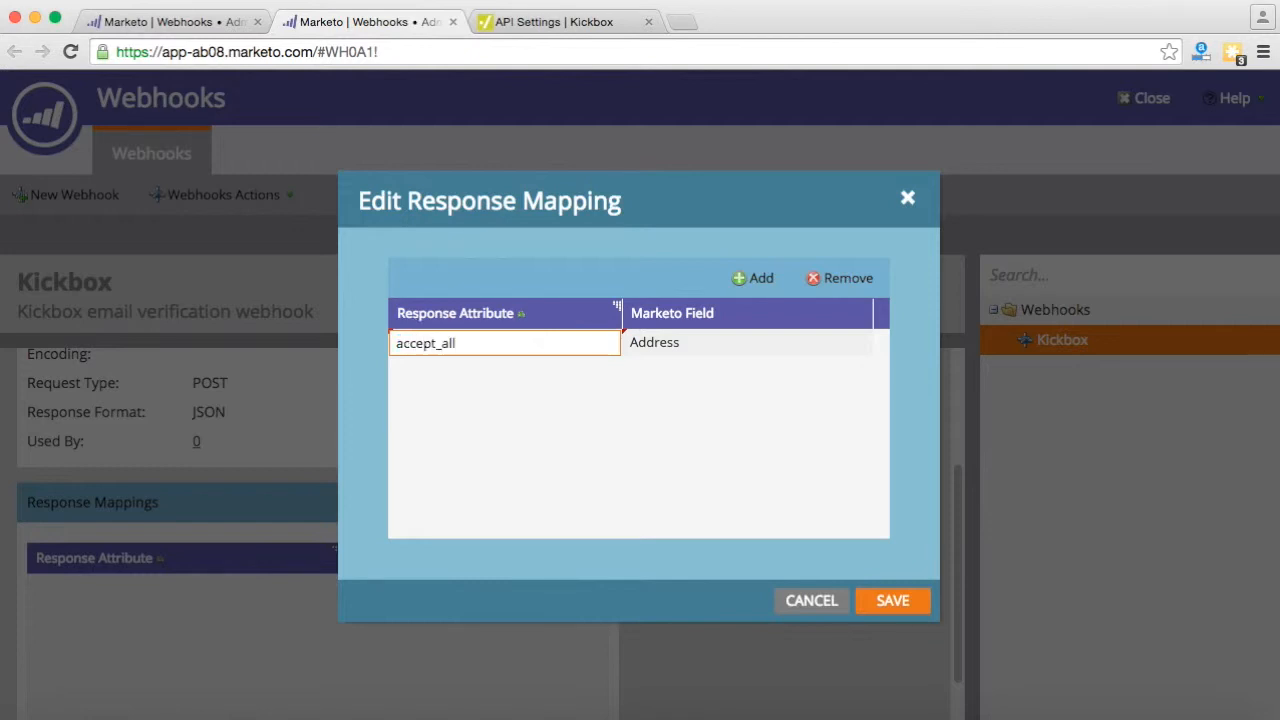
left_click(692, 349)
left_click(703, 344)
type("kickboxAcceptAll")
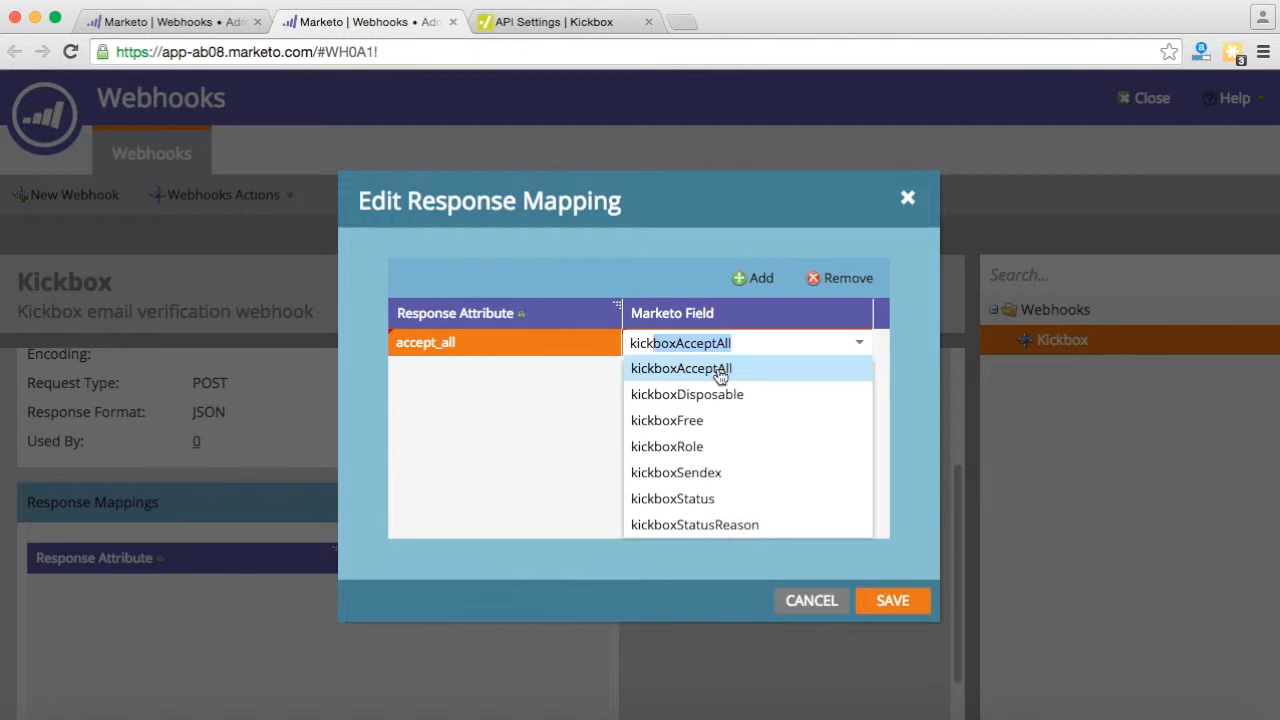
left_click(720, 375)
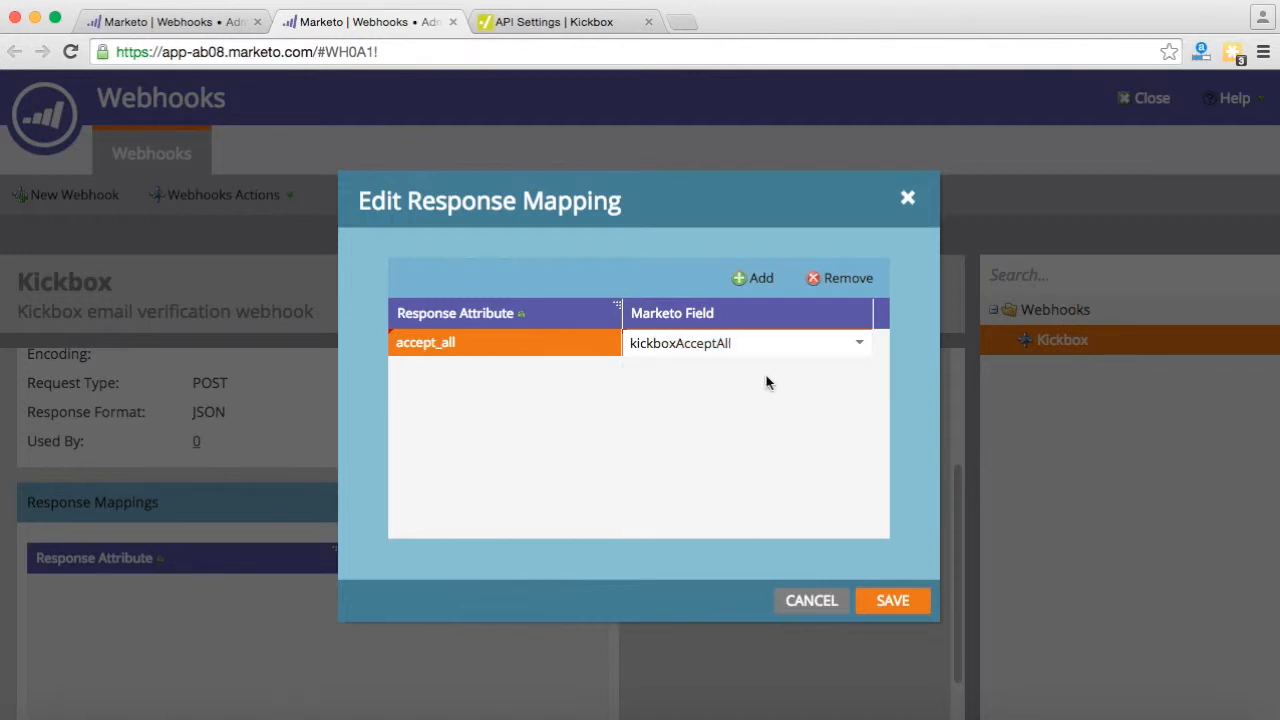
left_click(756, 280)
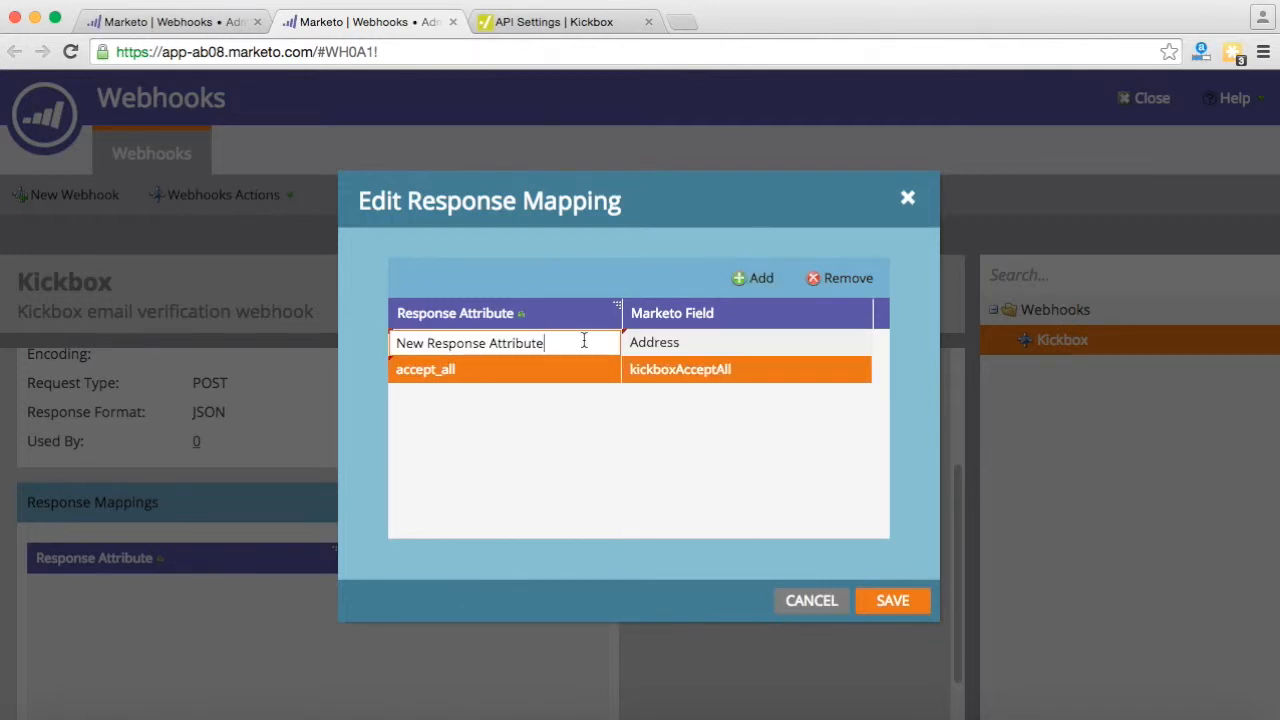
left_click_drag(583, 341, 381, 342)
type("disp")
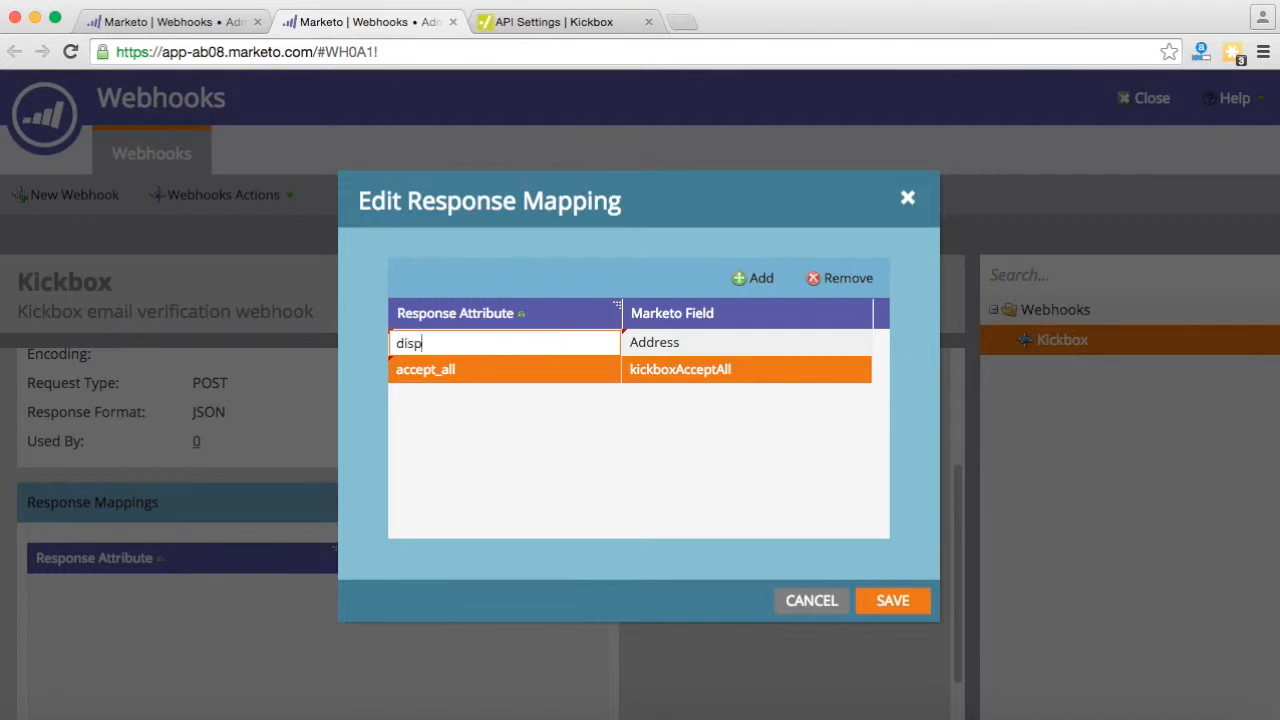
type("osable")
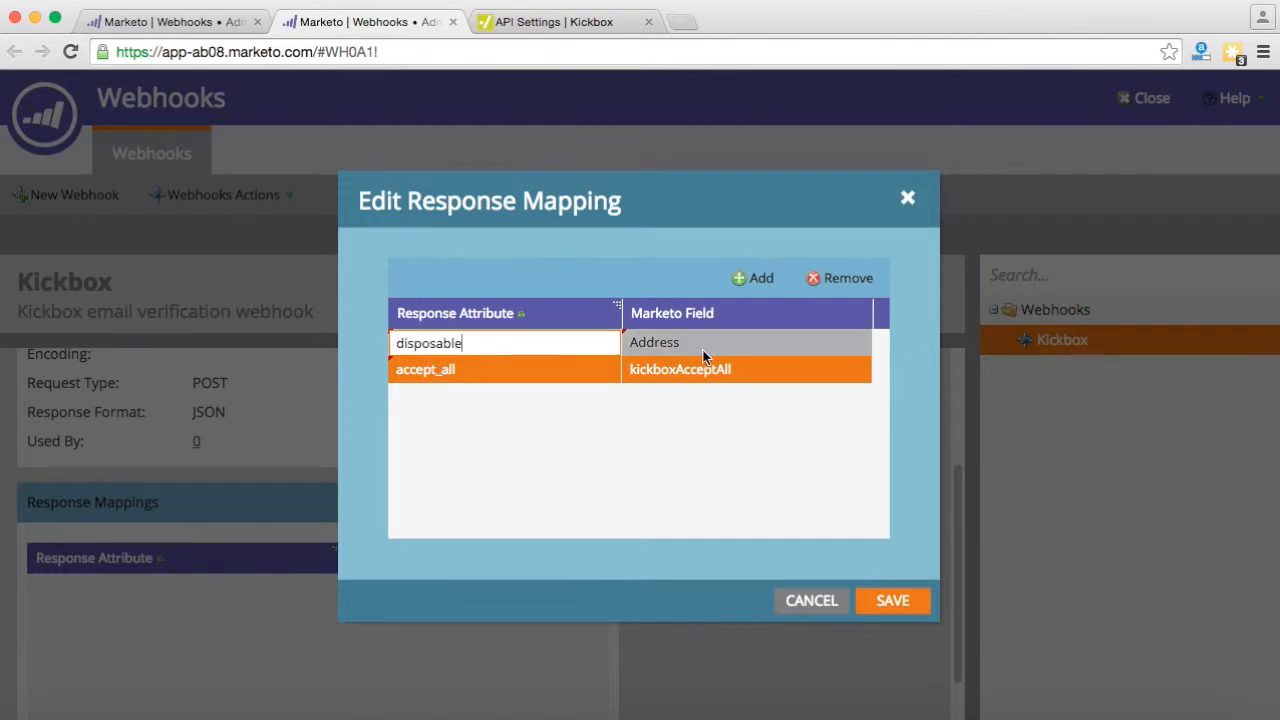
left_click(708, 343)
left_click(788, 342)
left_click_drag(788, 342, 594, 343)
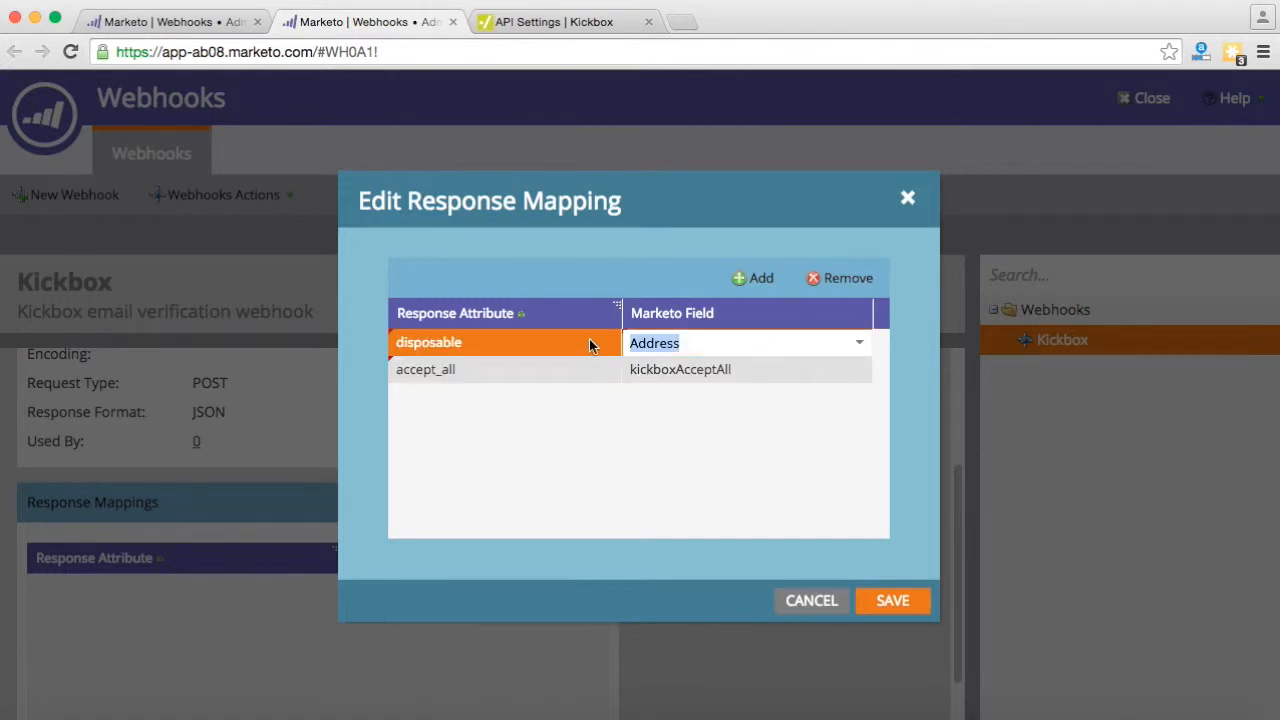
type("kick")
left_click(736, 396)
- Map free to kickboxFree and reason to kickboxStatusReason
left_click(757, 280)
type("free")
double_click(755, 345)
left_click_drag(755, 345, 610, 344)
type("Aick")
key("BackSpace")
key("BackSpace")
key("BackSpace")
key("BackSpace")
type("kick")
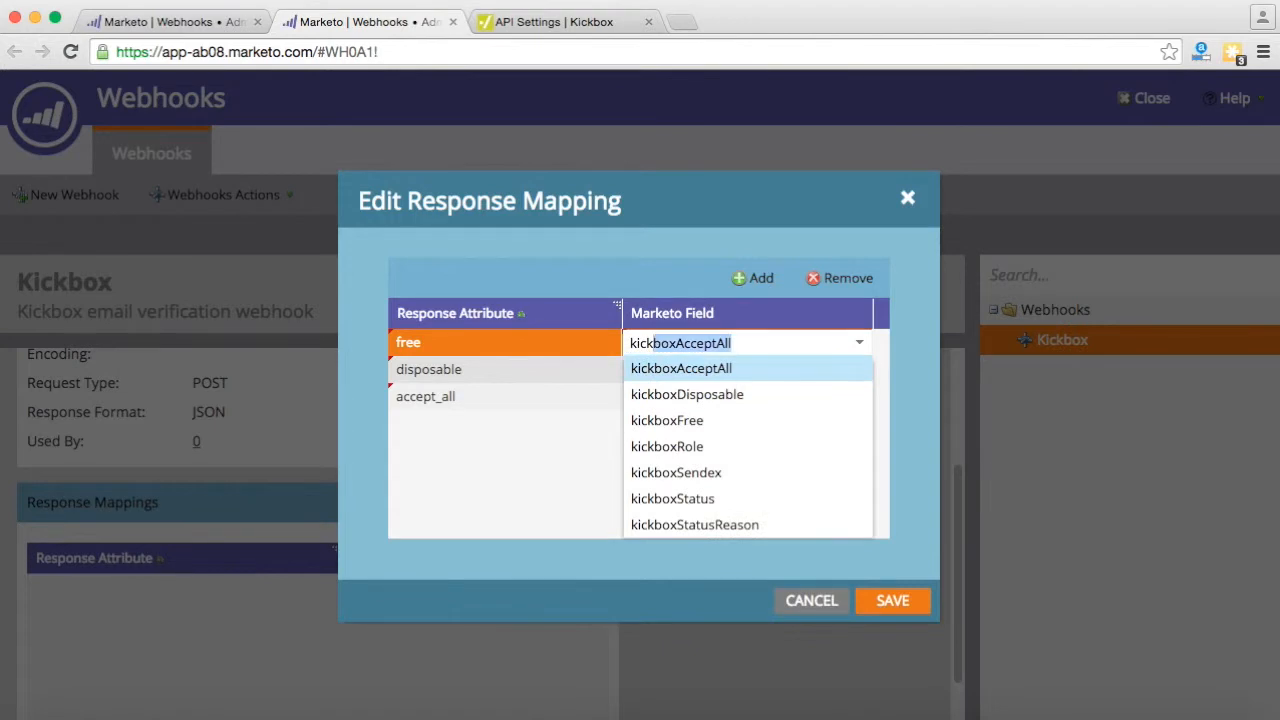
left_click(634, 418)
left_click(757, 279)
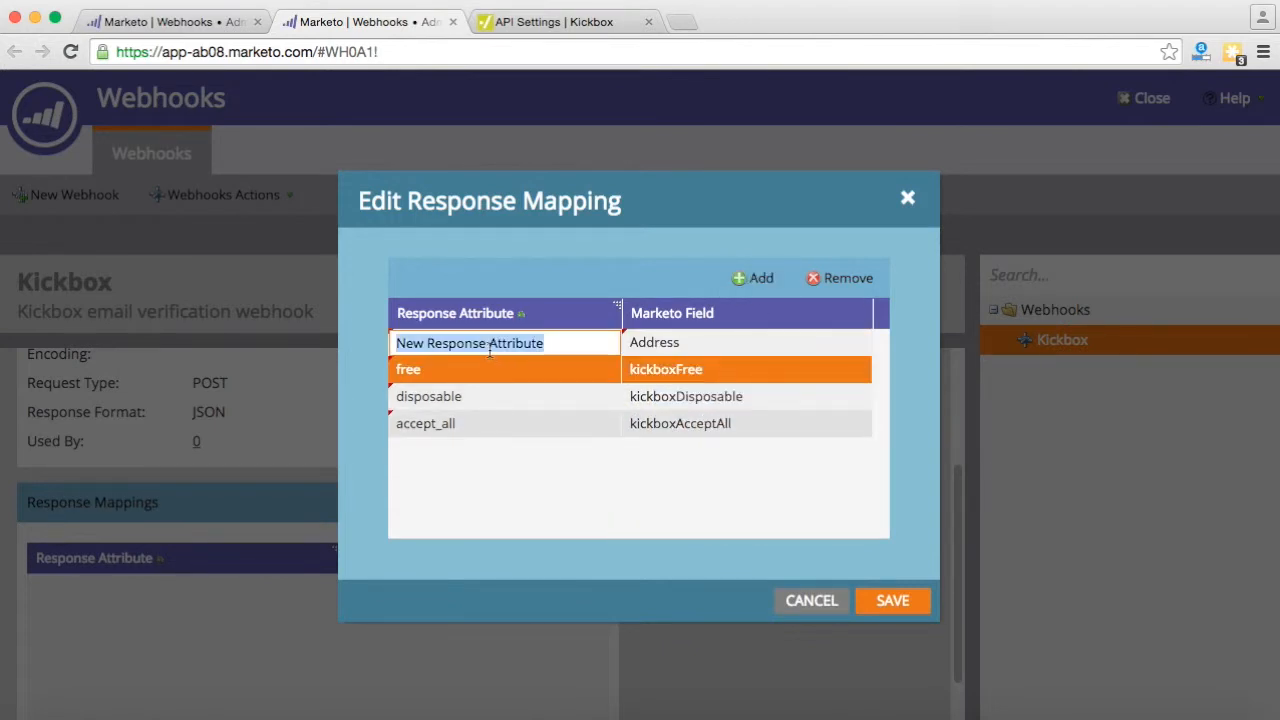
type("reason")
key("Tab")
double_click(737, 340)
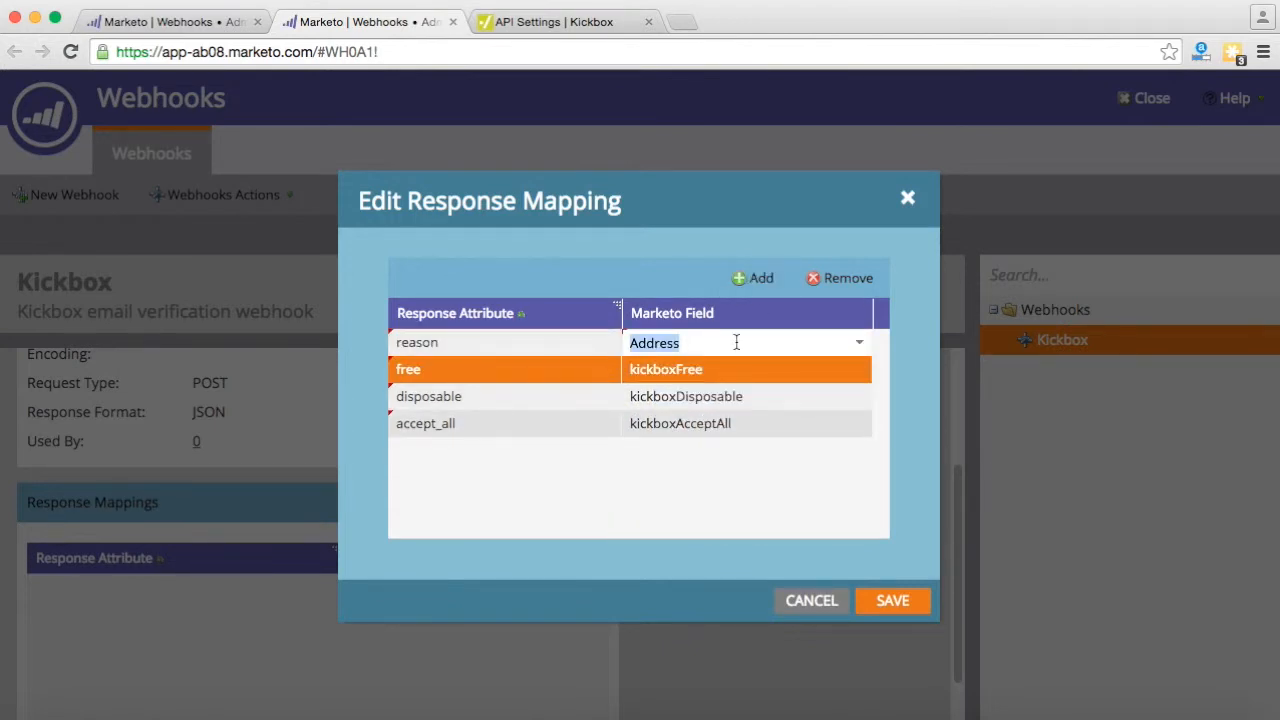
type("kickboxAcceptAll")
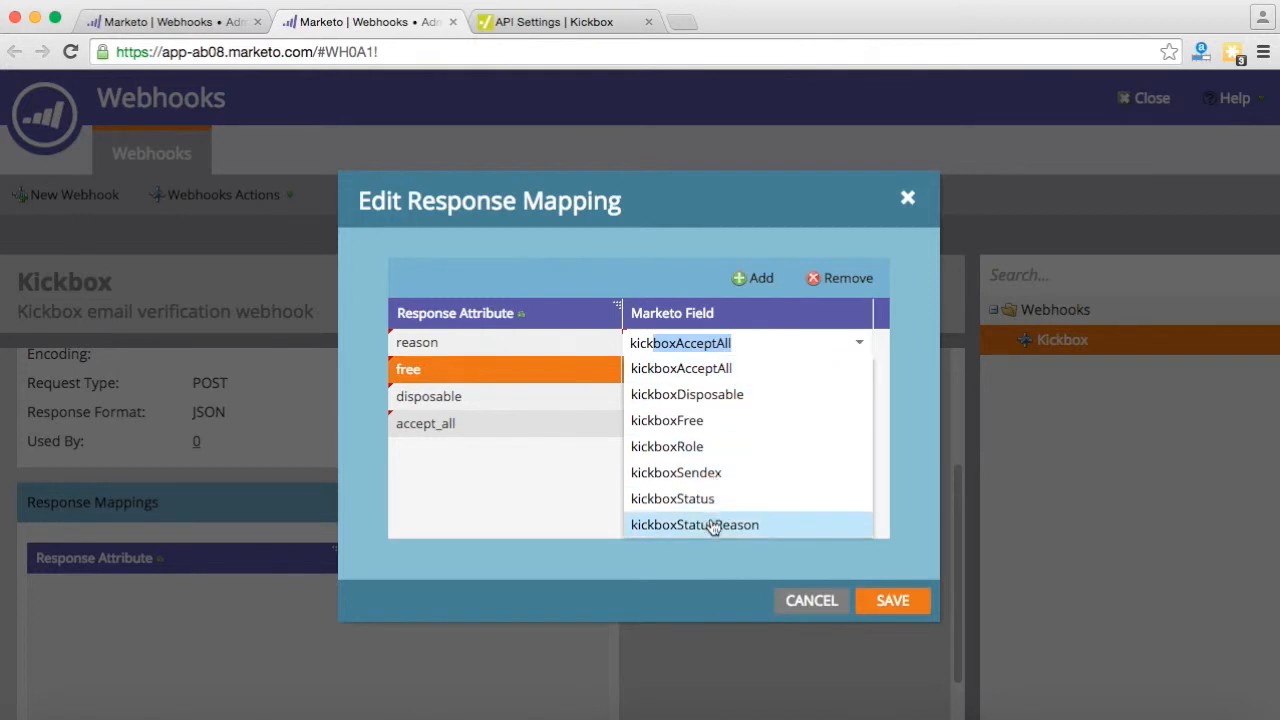
left_click(714, 524)
- Map result to kickboxStatus and role to kickboxRole
left_click(757, 279)
type("result")
key("Tab")
double_click(690, 346)
type("kick")
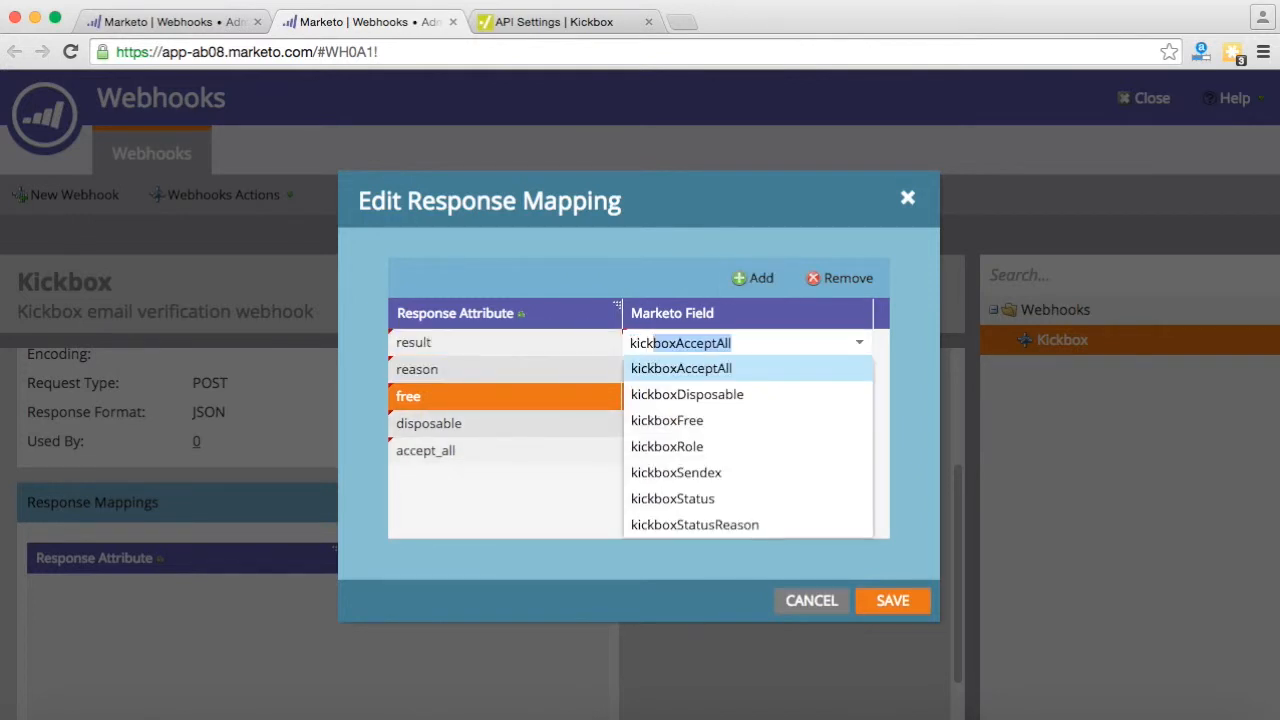
left_click(672, 498)
left_click(755, 278)
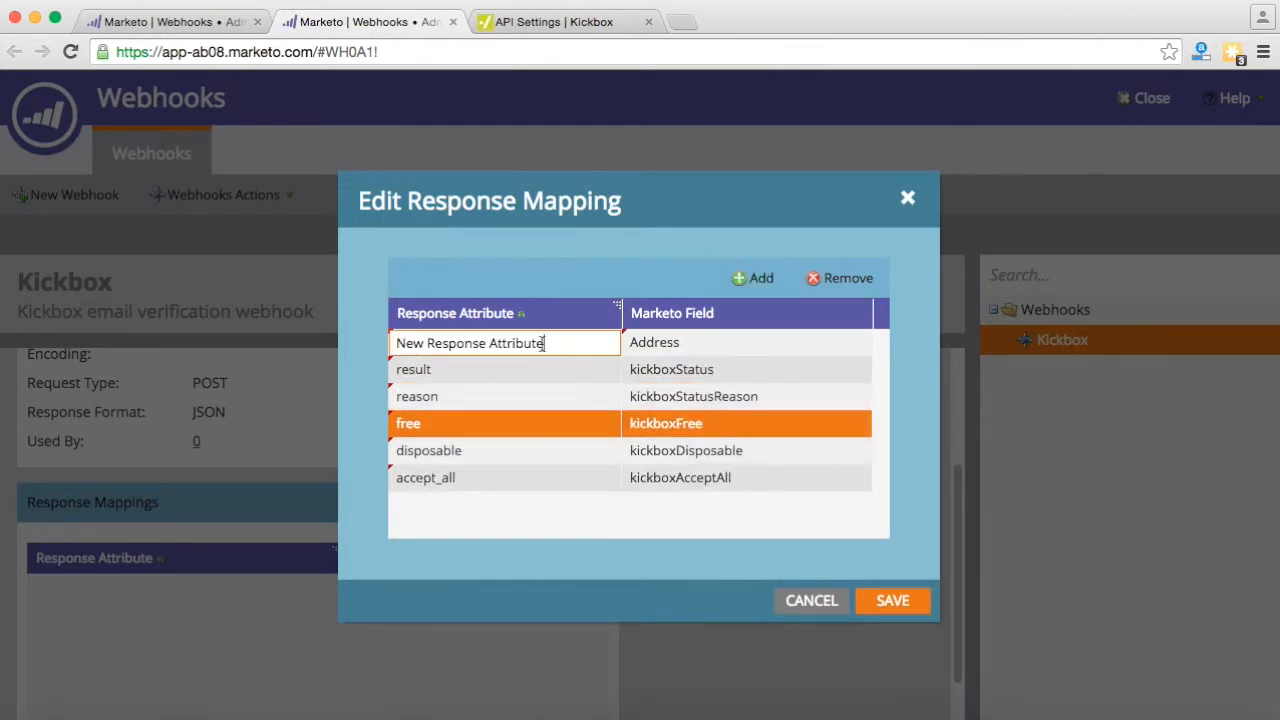
type("role")
left_click(689, 348)
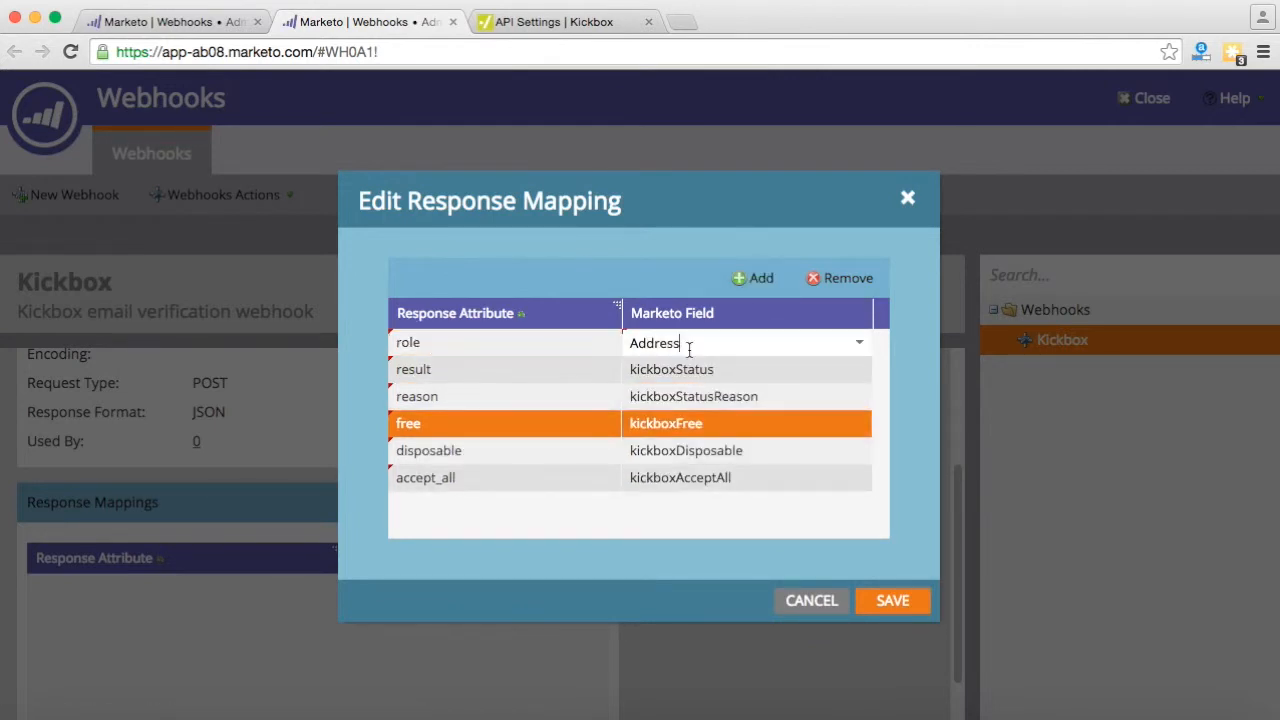
double_click(689, 346)
type("kick")
left_click(696, 446)
- Map sendex to kickboxSendex and save the response mappings
left_click(755, 278)
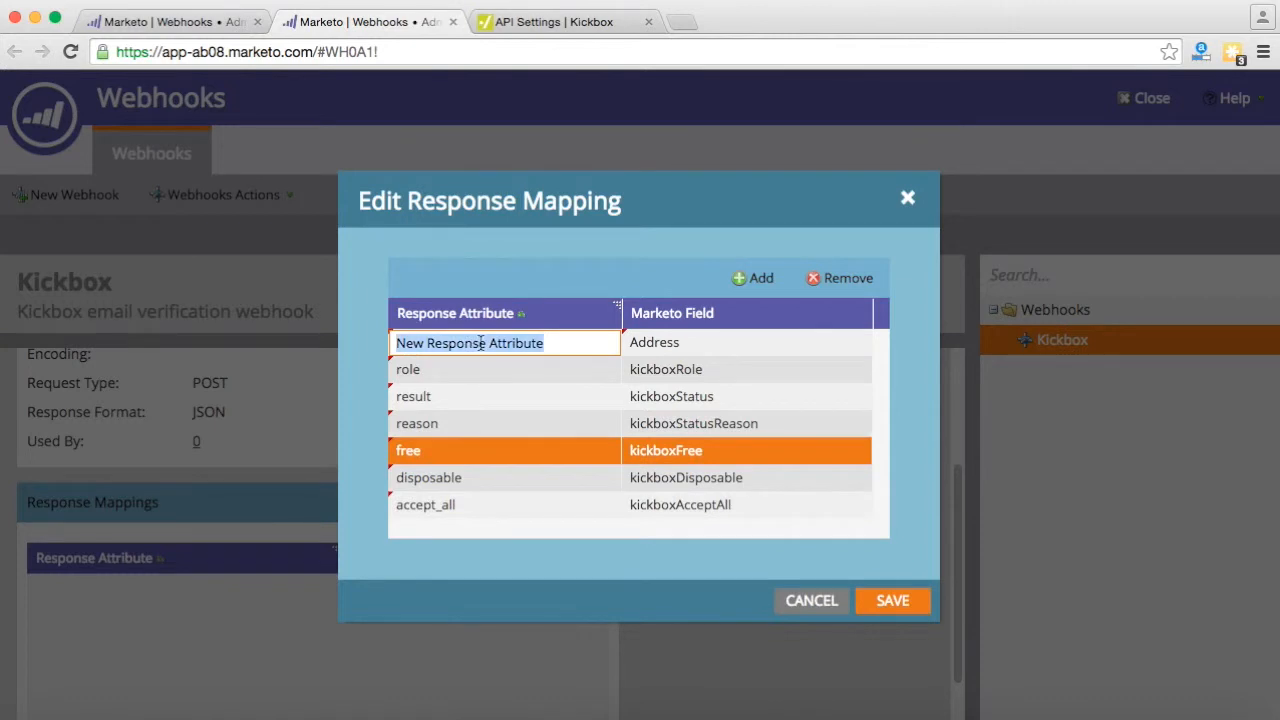
type("sendex")
left_click(684, 343)
double_click(684, 343)
type("kickboxAcceptAll")
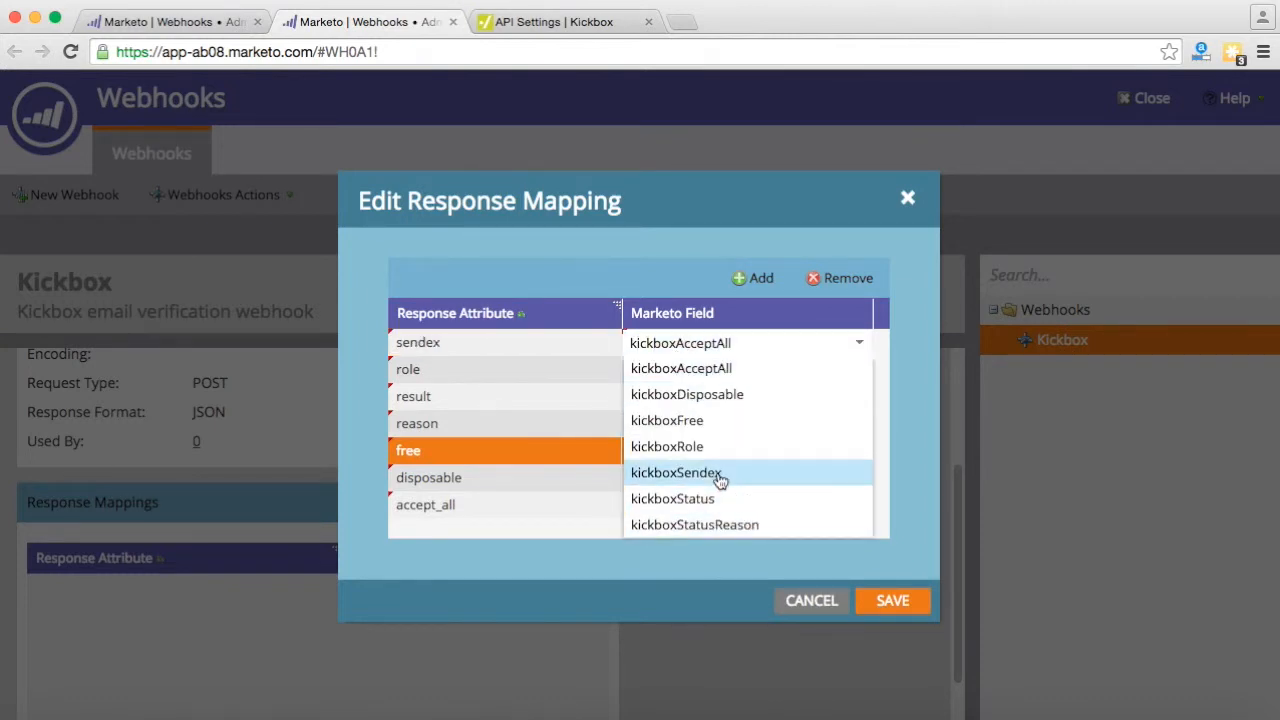
left_click(676, 472)
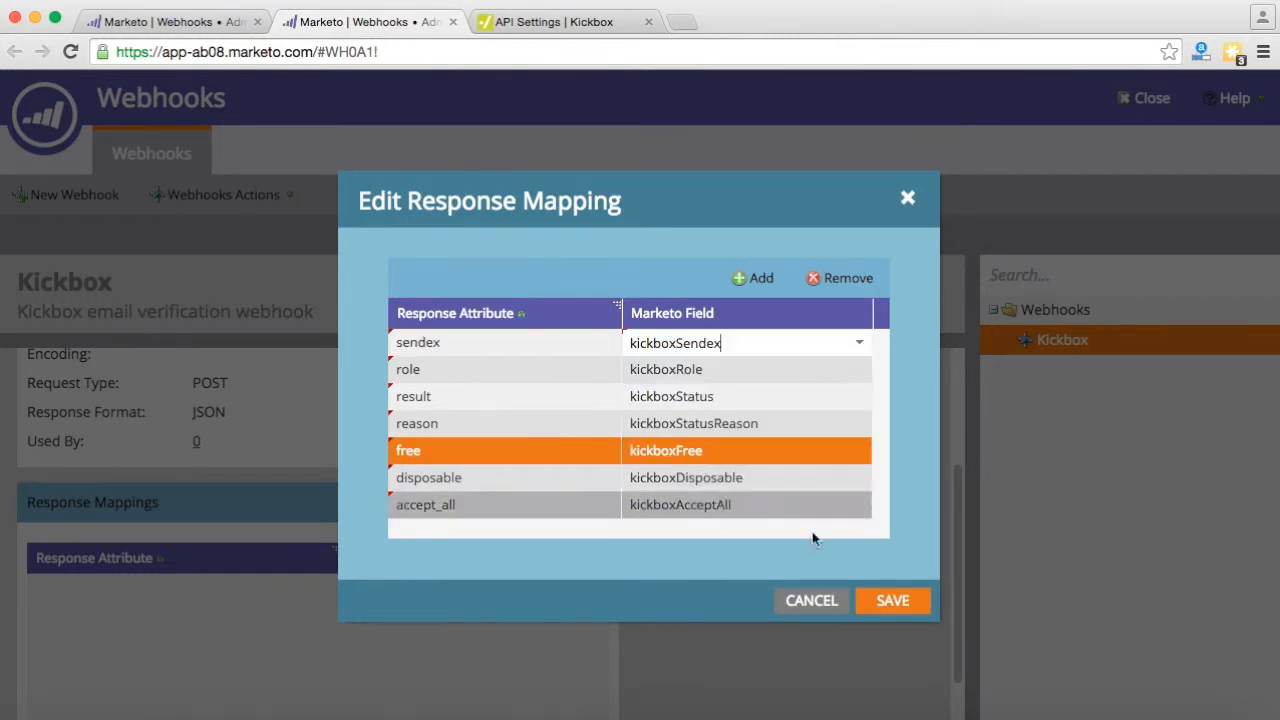
left_click(888, 601)
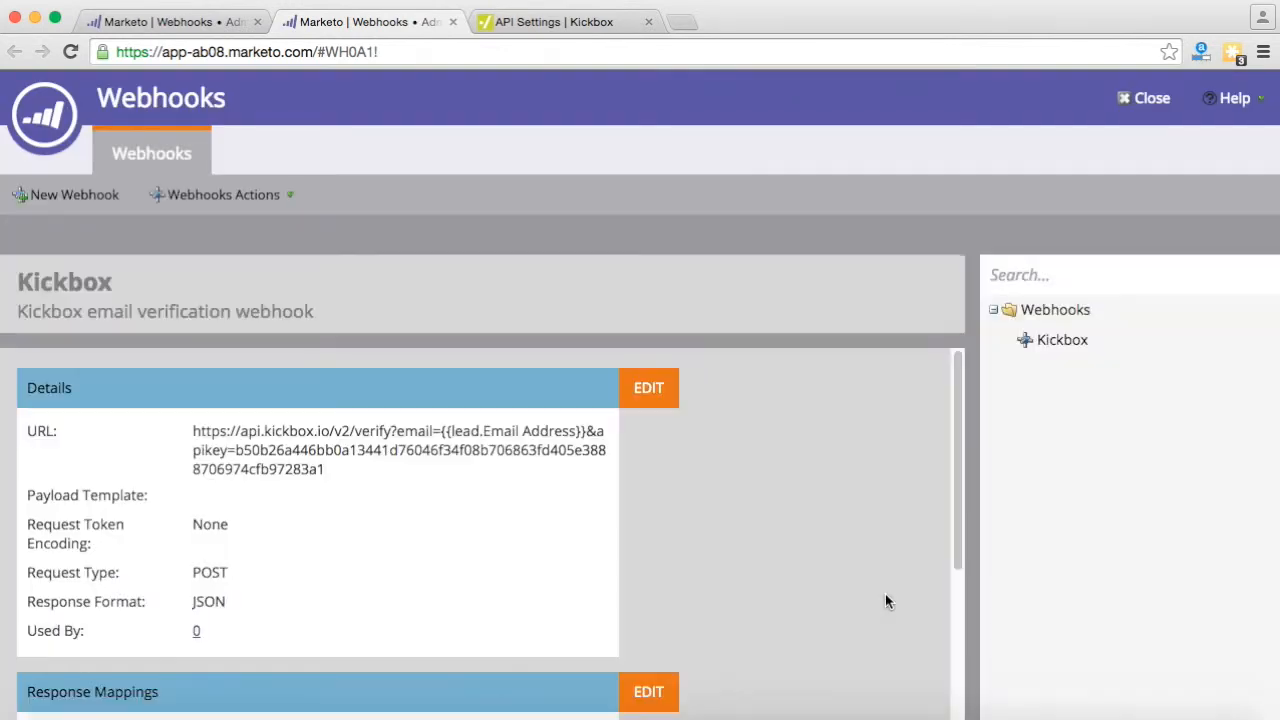
- Check the Kickbox webhook's response mappings, close the extra Marketo tab, and switch to Design Studio
scroll(882, 598, "down", 5)
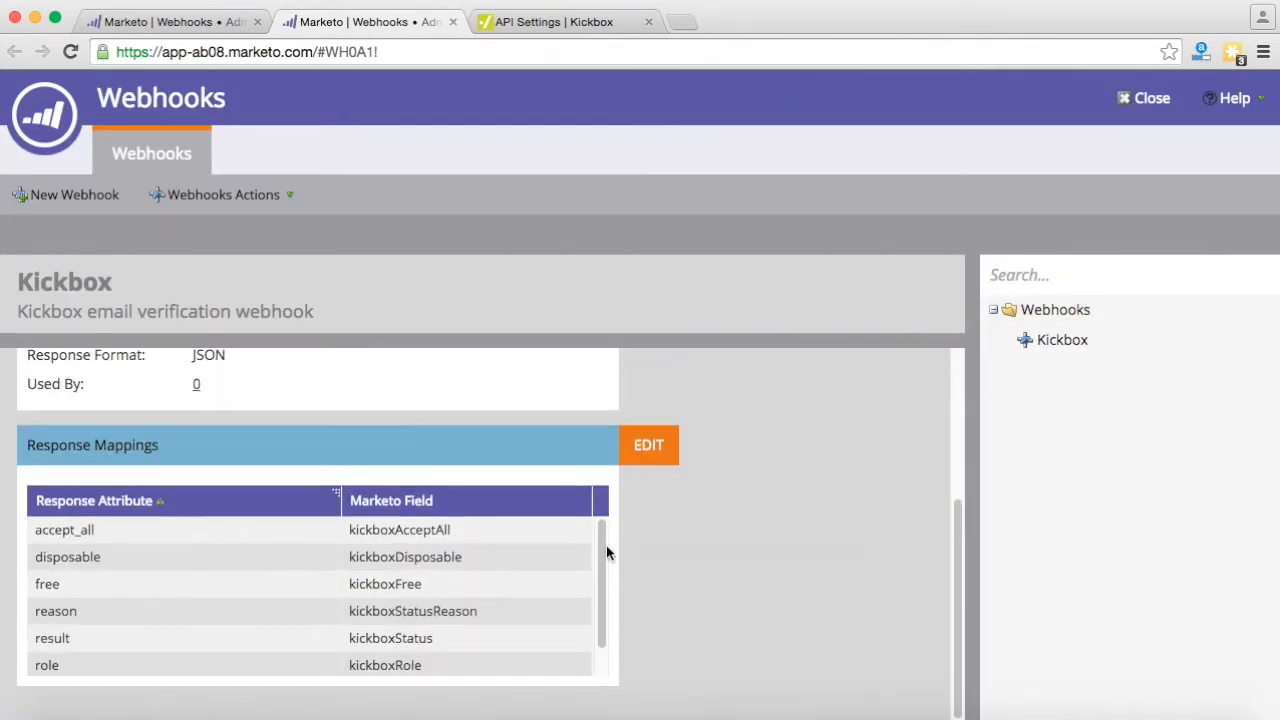
scroll(604, 557, "down", 2)
scroll(409, 551, "up", 2)
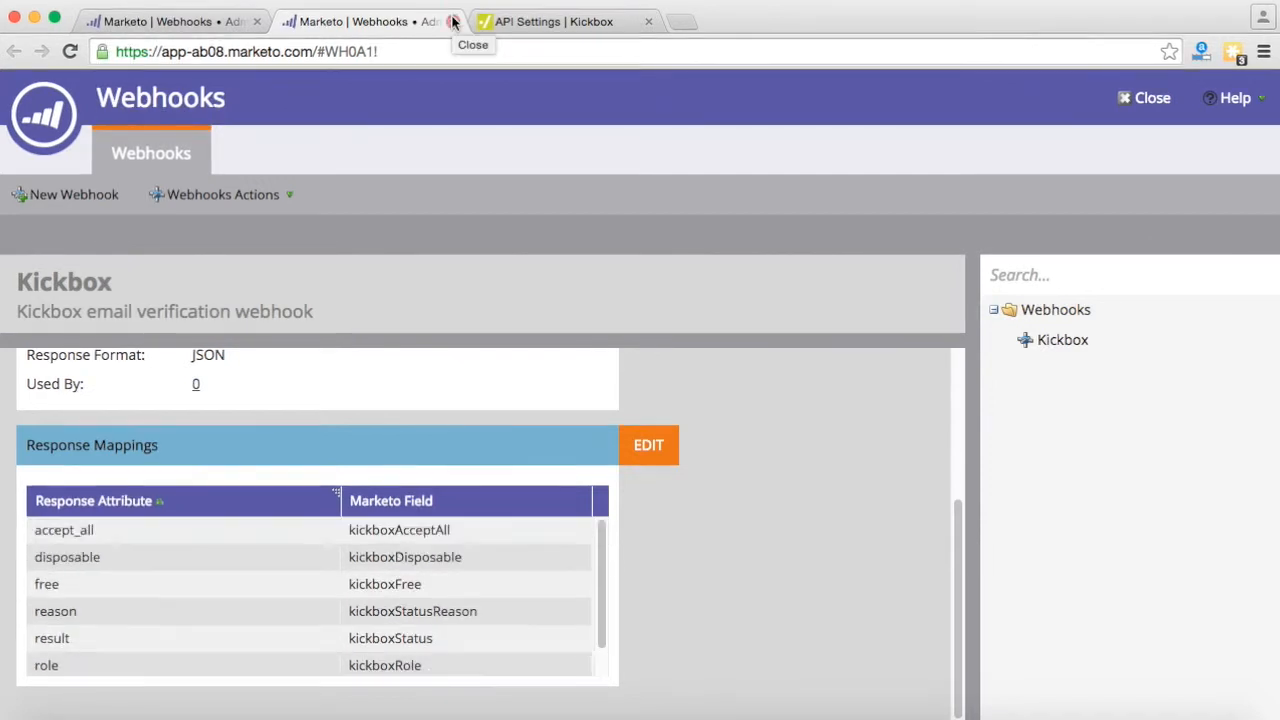
left_click(453, 21)
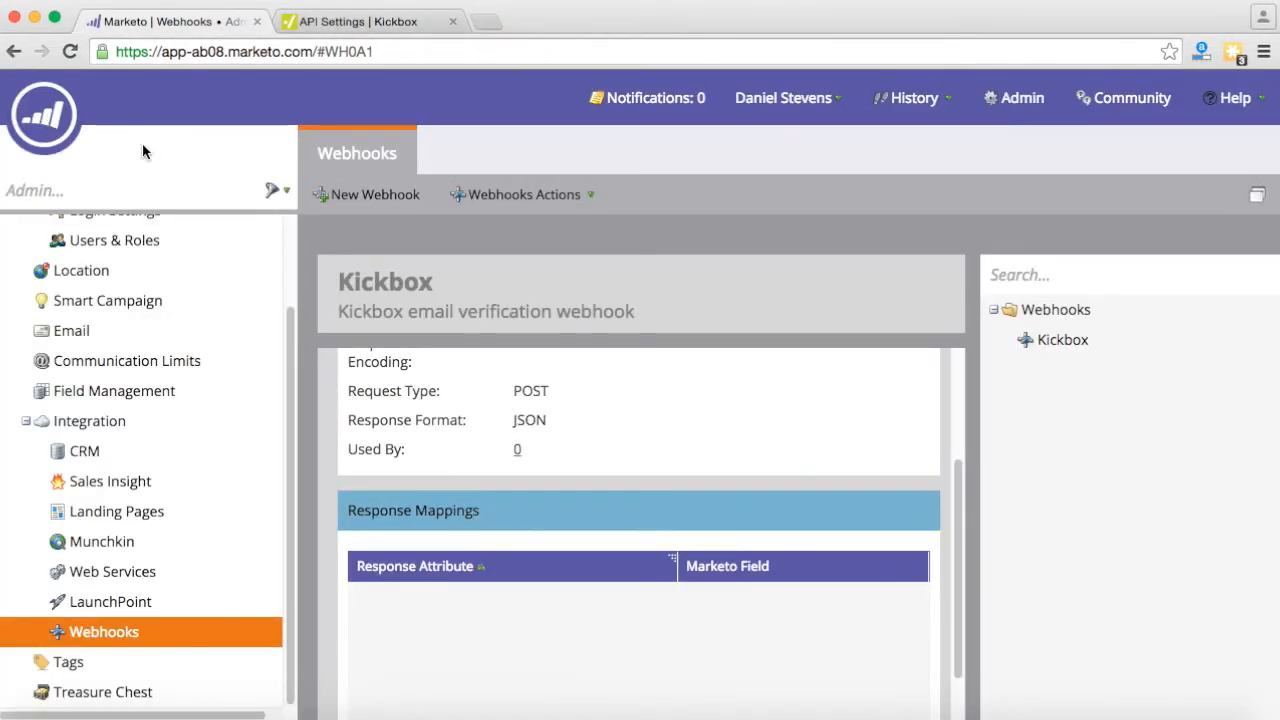
mouse_move(37, 122)
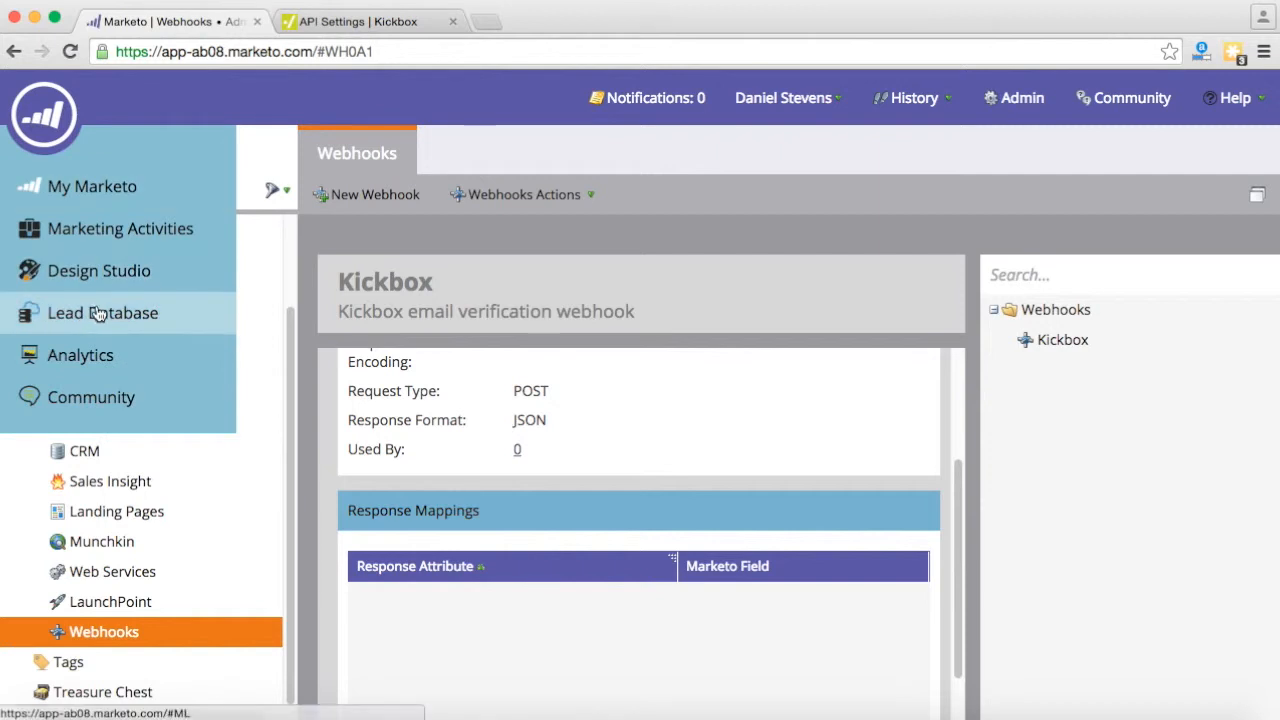
left_click(98, 273)
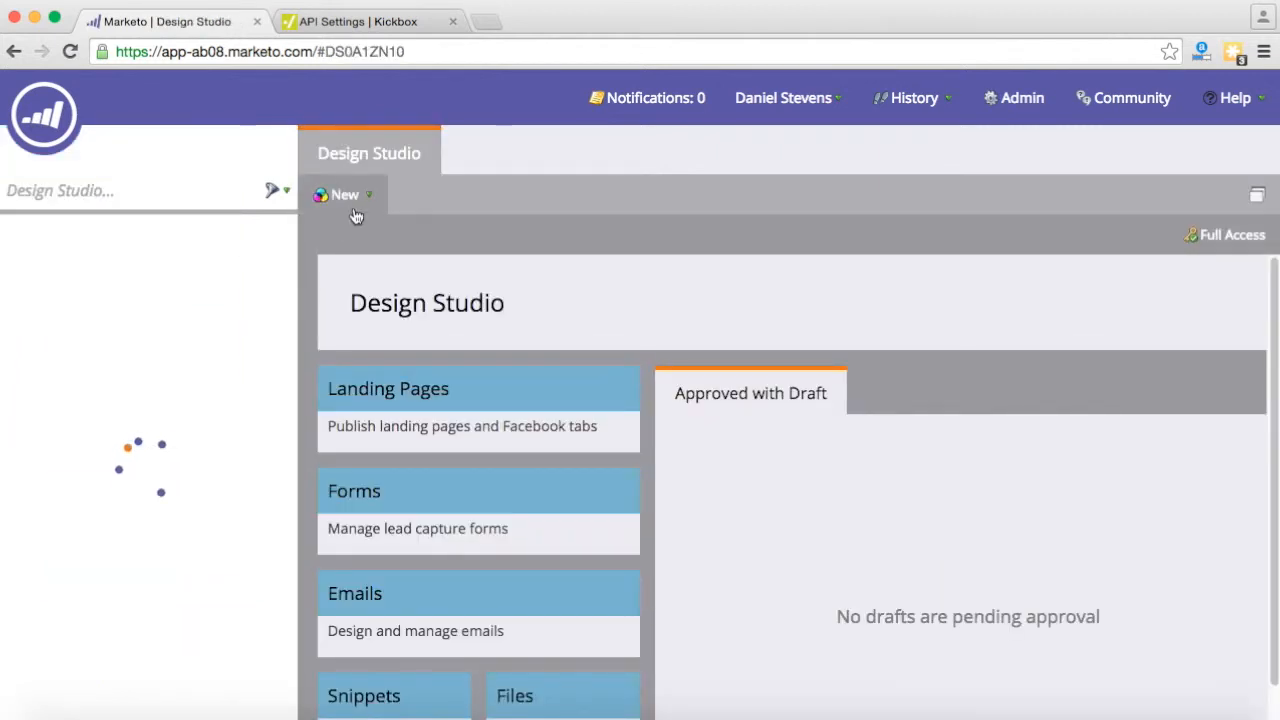
- Create the form 'Marketo Test' with description 'Some description', then finish and approve it
left_click(366, 194)
left_click(364, 313)
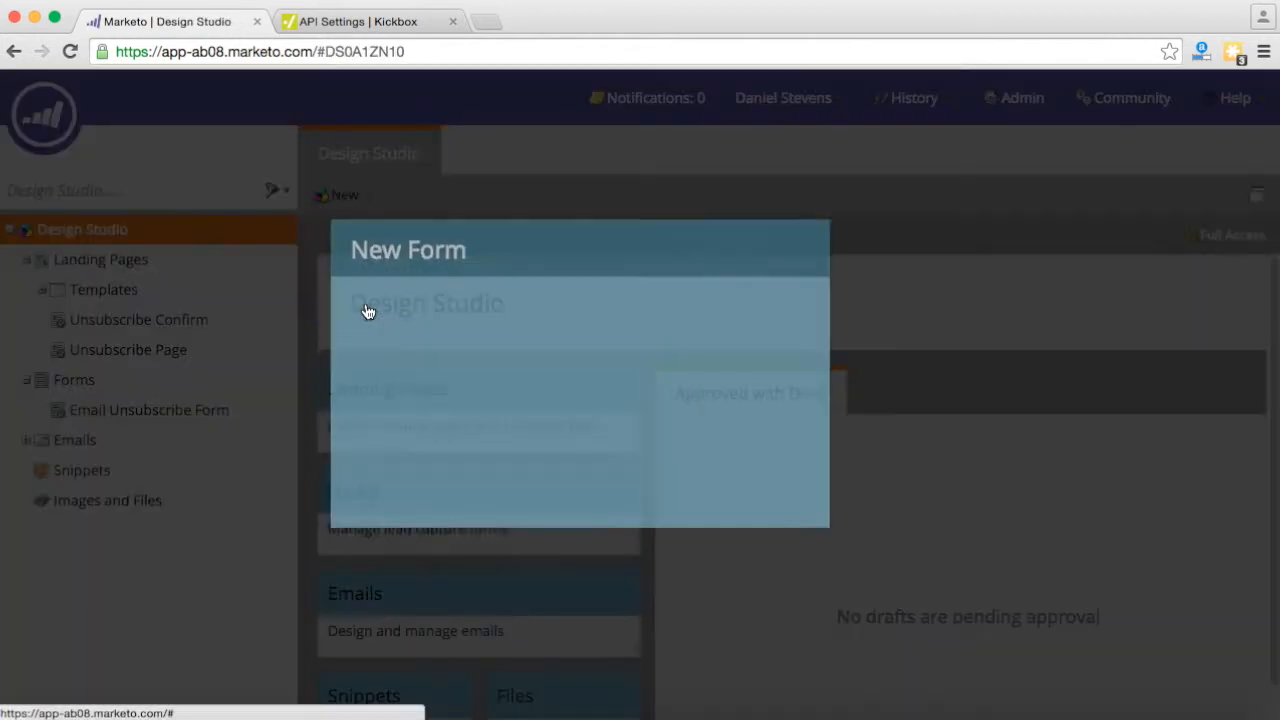
left_click(607, 325)
type("K")
key("BackSpace")
type("Marketo Test")
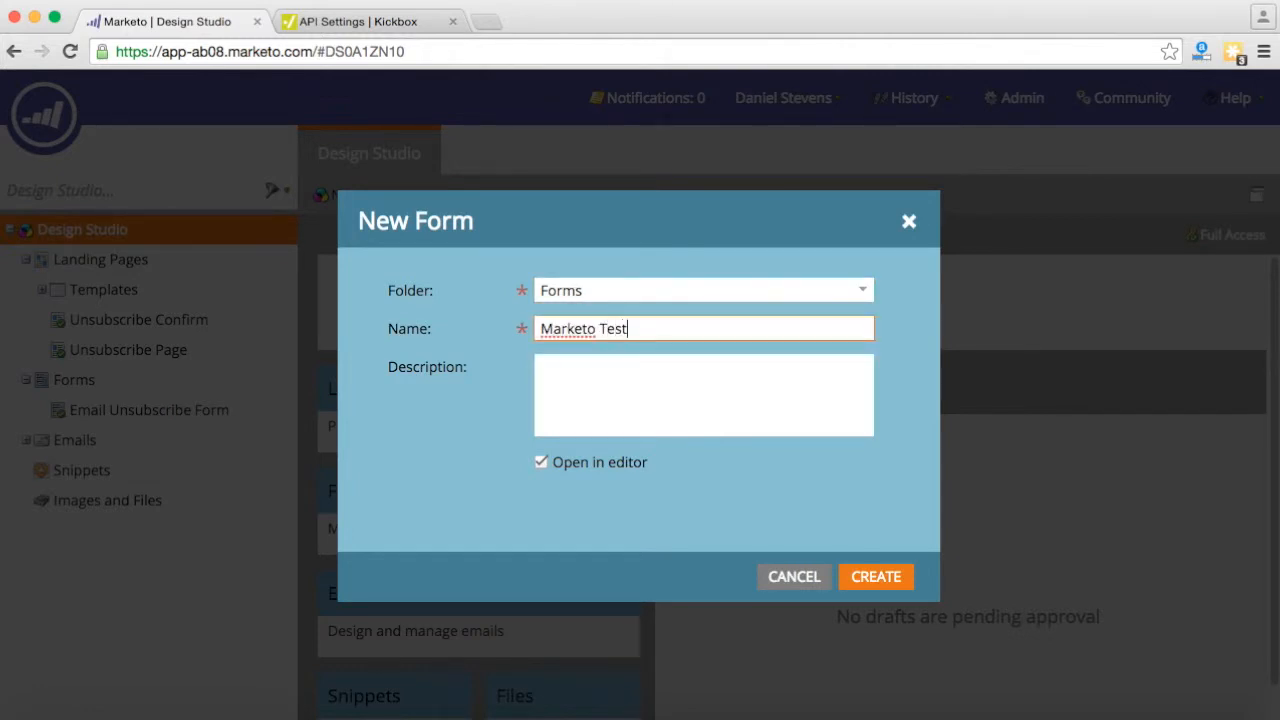
key("Tab")
type("Some descr")
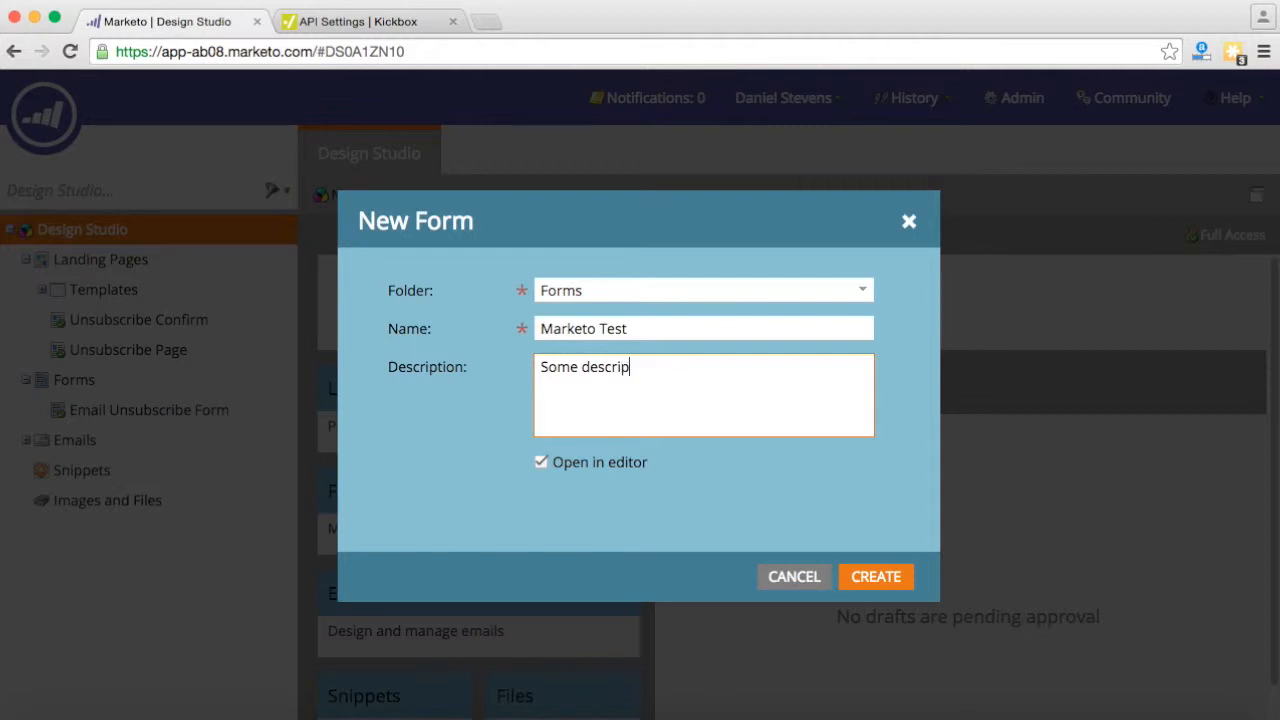
left_click(880, 577)
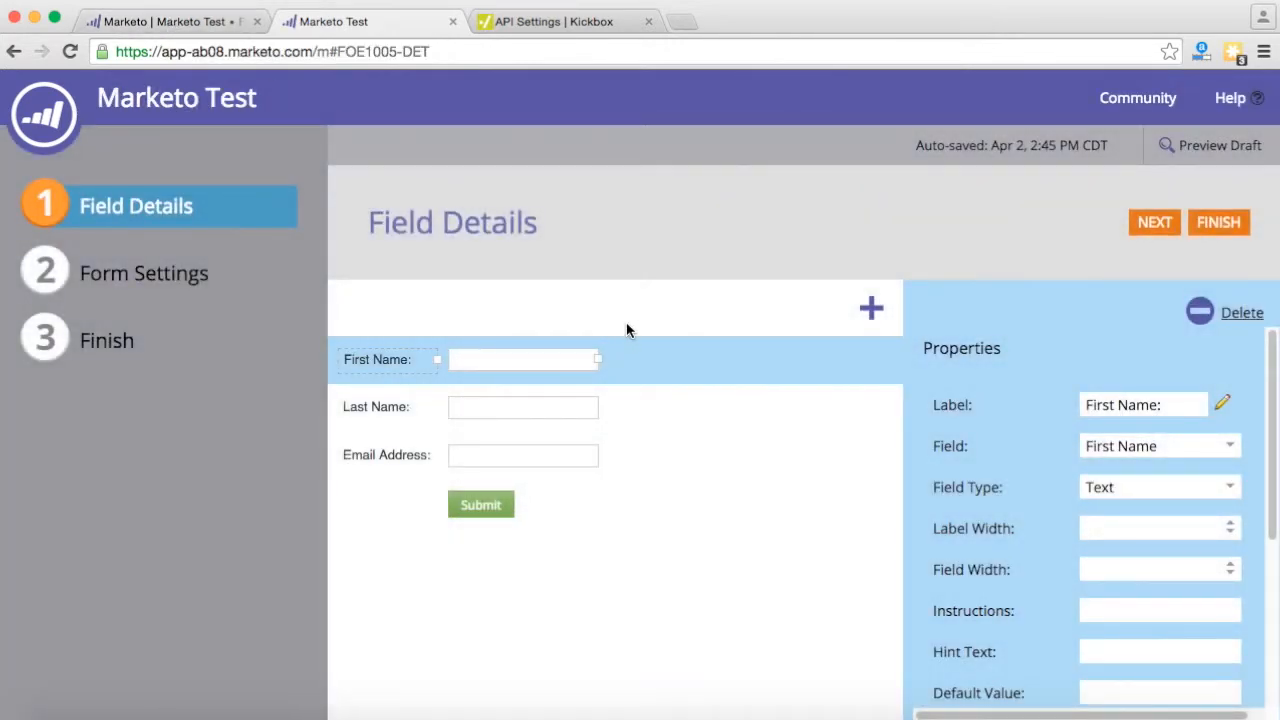
left_click(1214, 226)
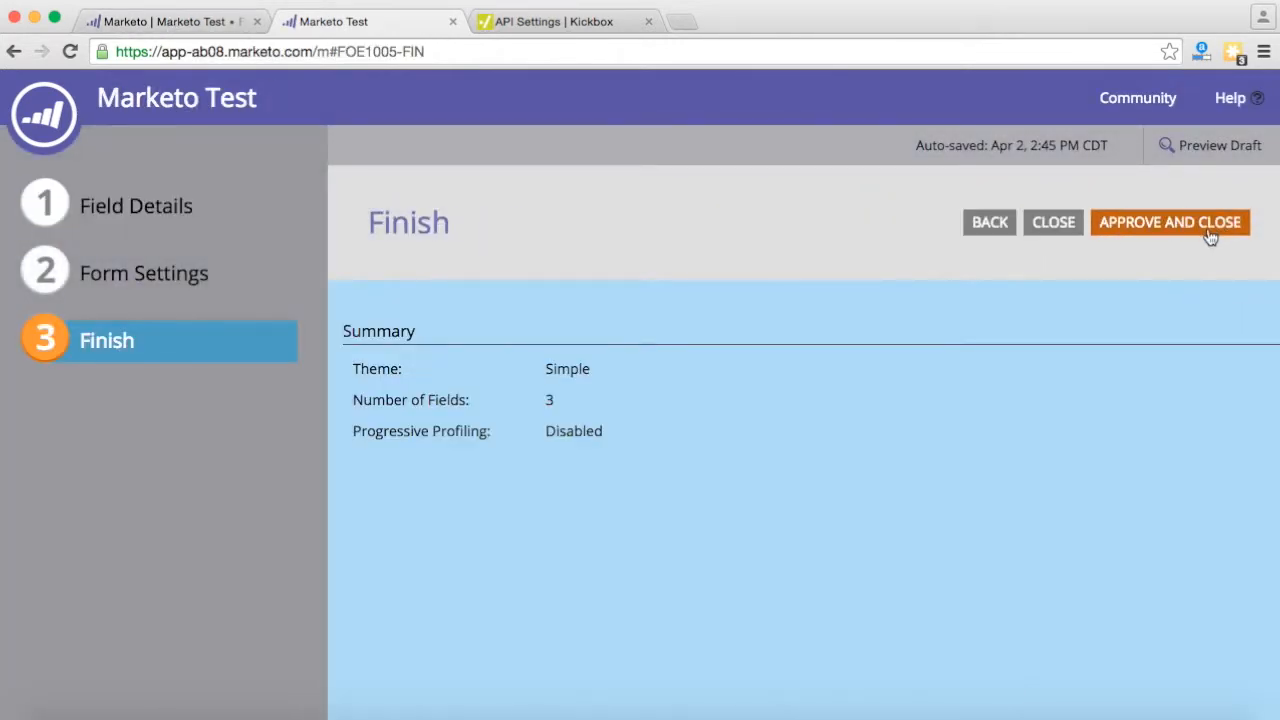
left_click(1208, 234)
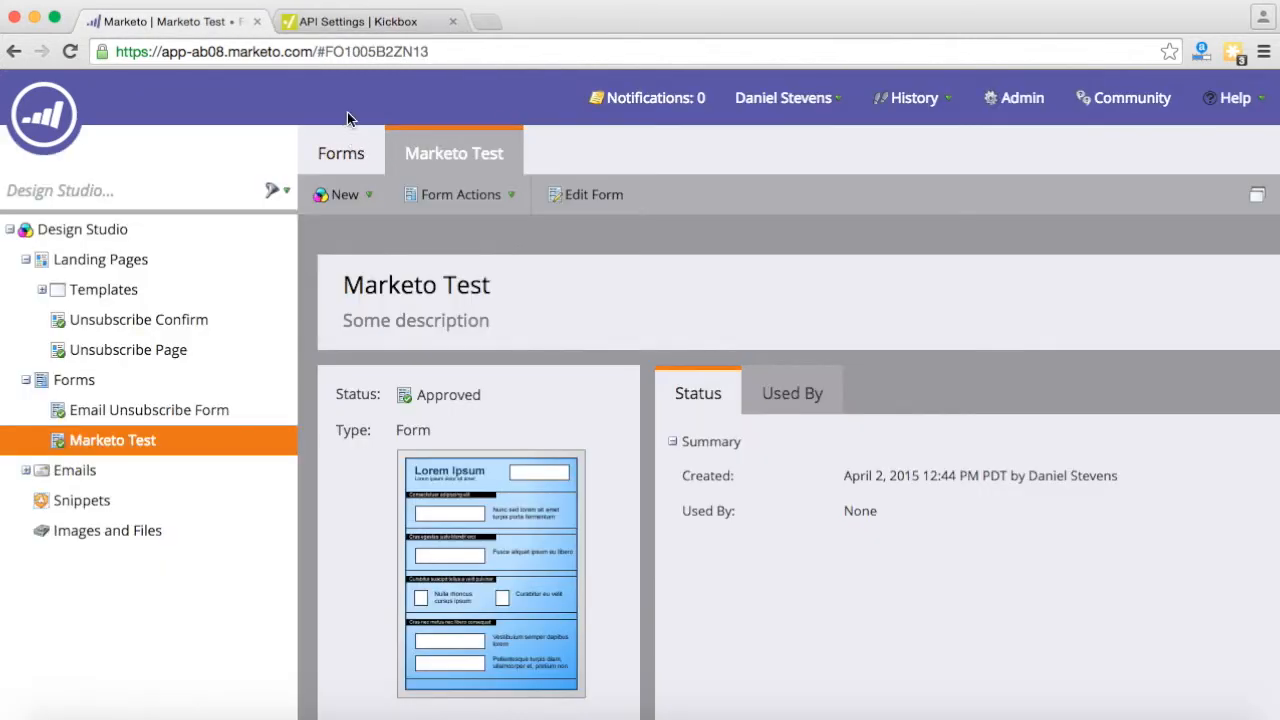
- Create 'Marketo Test Landing Page' with a short description, based on the Standard Template
left_click(358, 196)
left_click(380, 232)
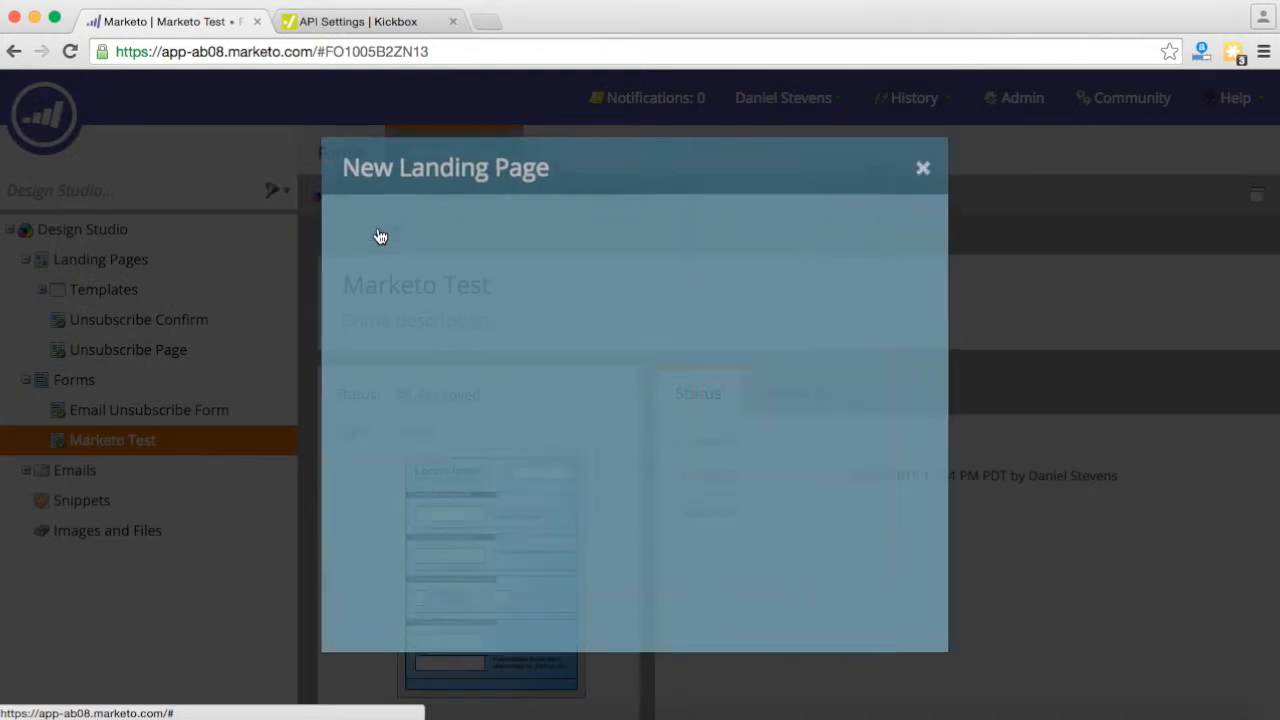
left_click(608, 273)
type("Marketo Test Landing Page")
key("Tab")
left_click(592, 341)
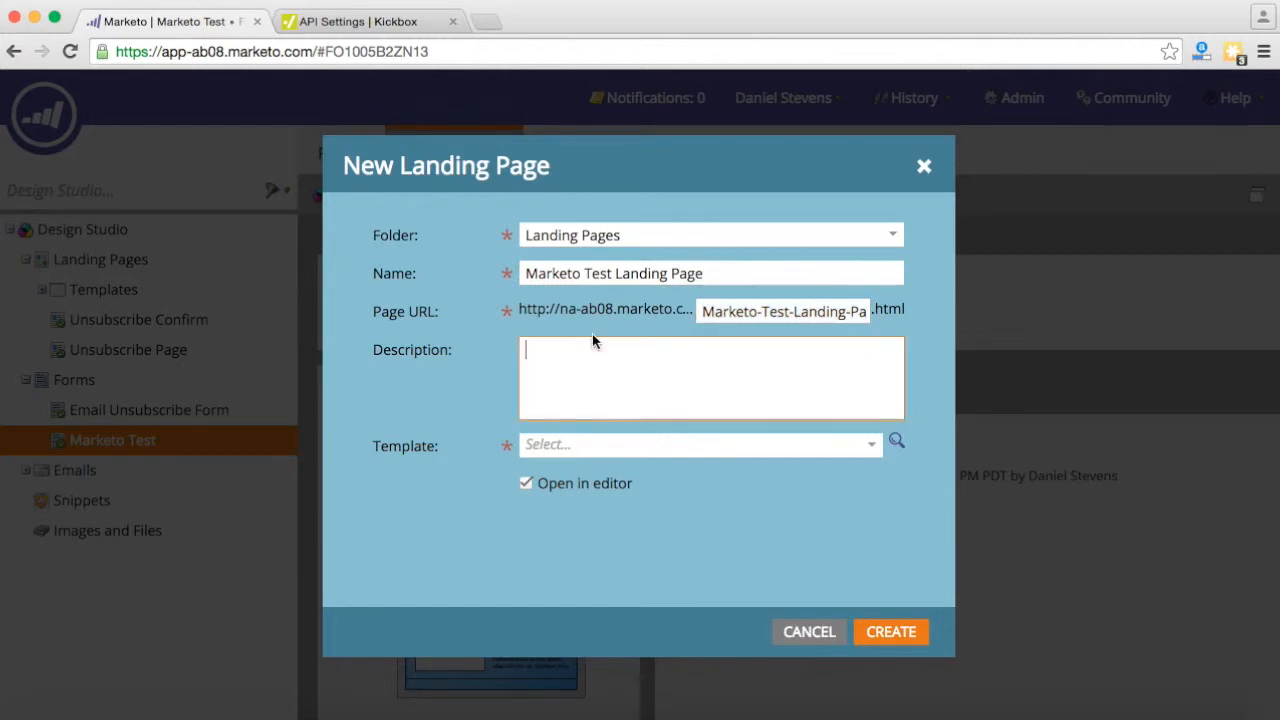
type("Another descrip")
key("Tab")
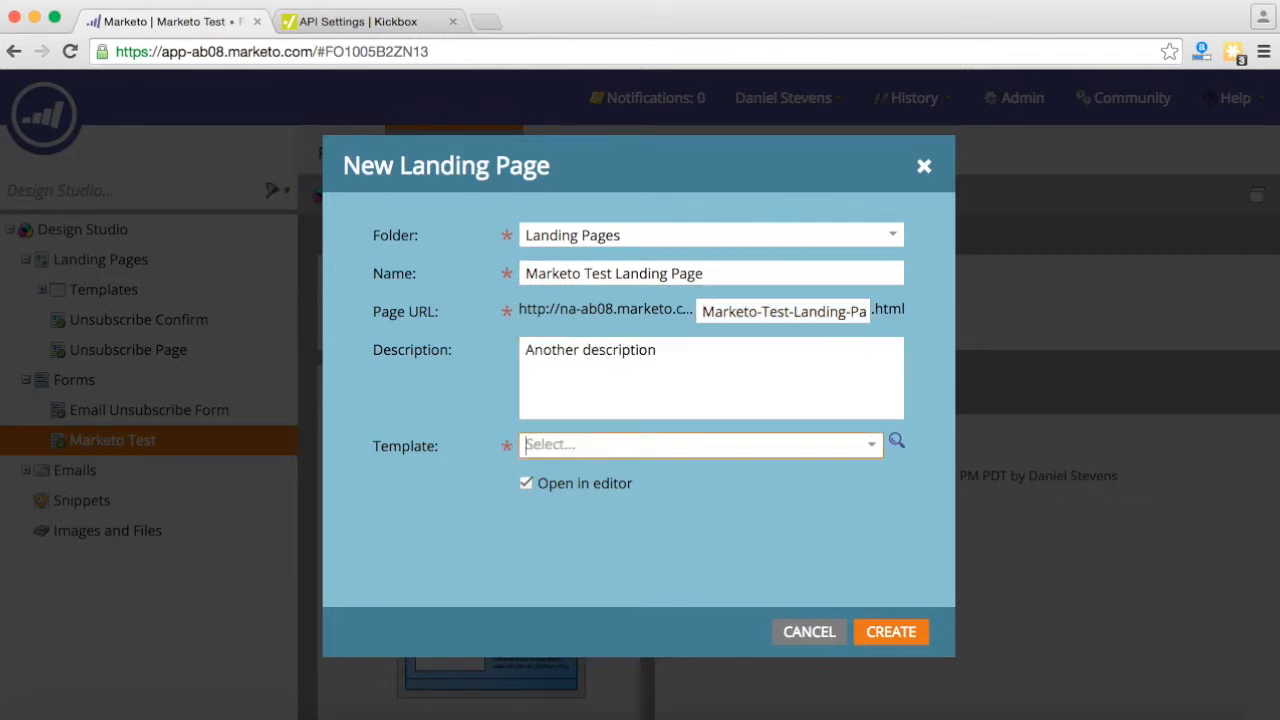
left_click(871, 446)
left_click(651, 476)
left_click(893, 631)
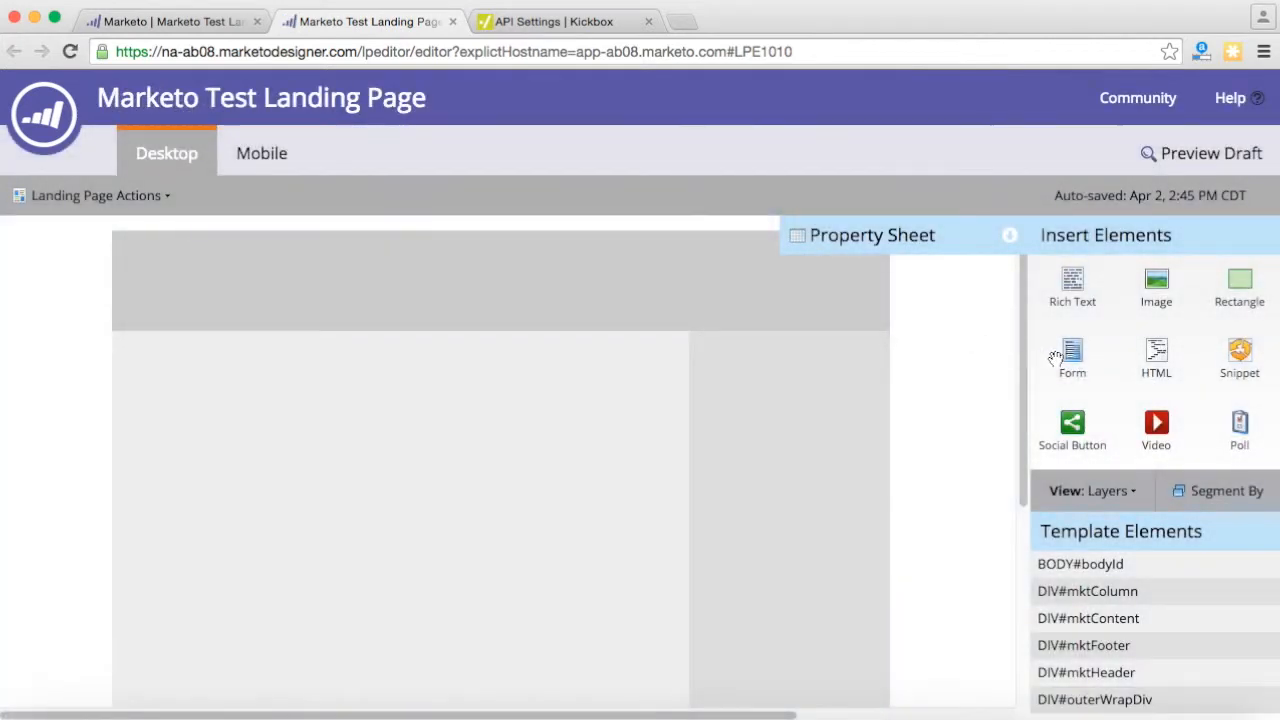
- Insert the Marketo Test form with its follow-up page set to Stay on this Page
left_click_drag(1072, 358, 461, 440)
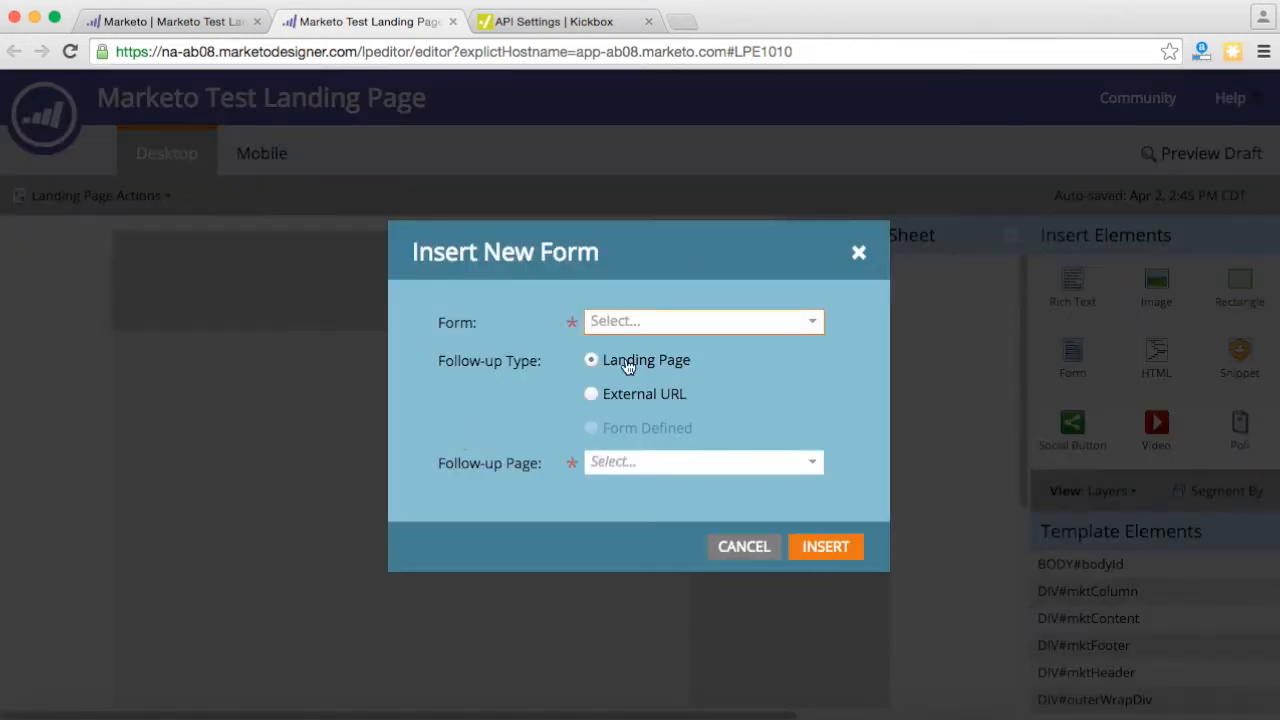
left_click(815, 323)
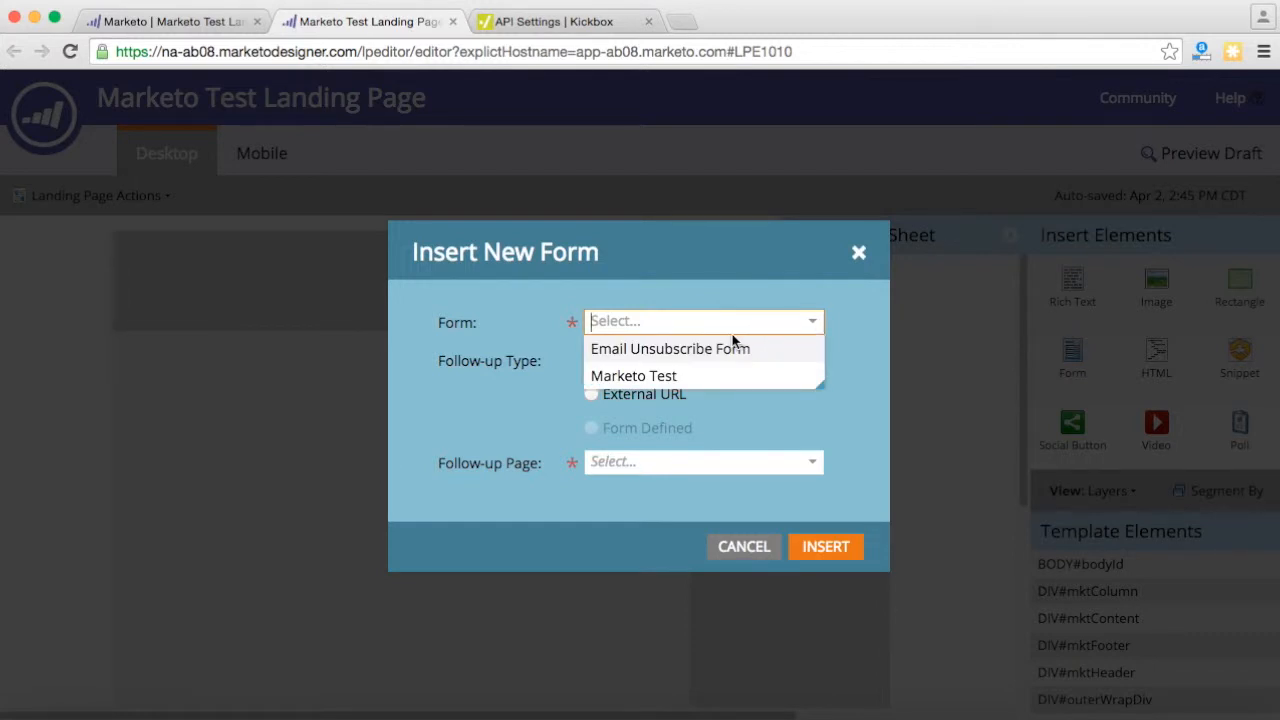
left_click(672, 381)
left_click(594, 363)
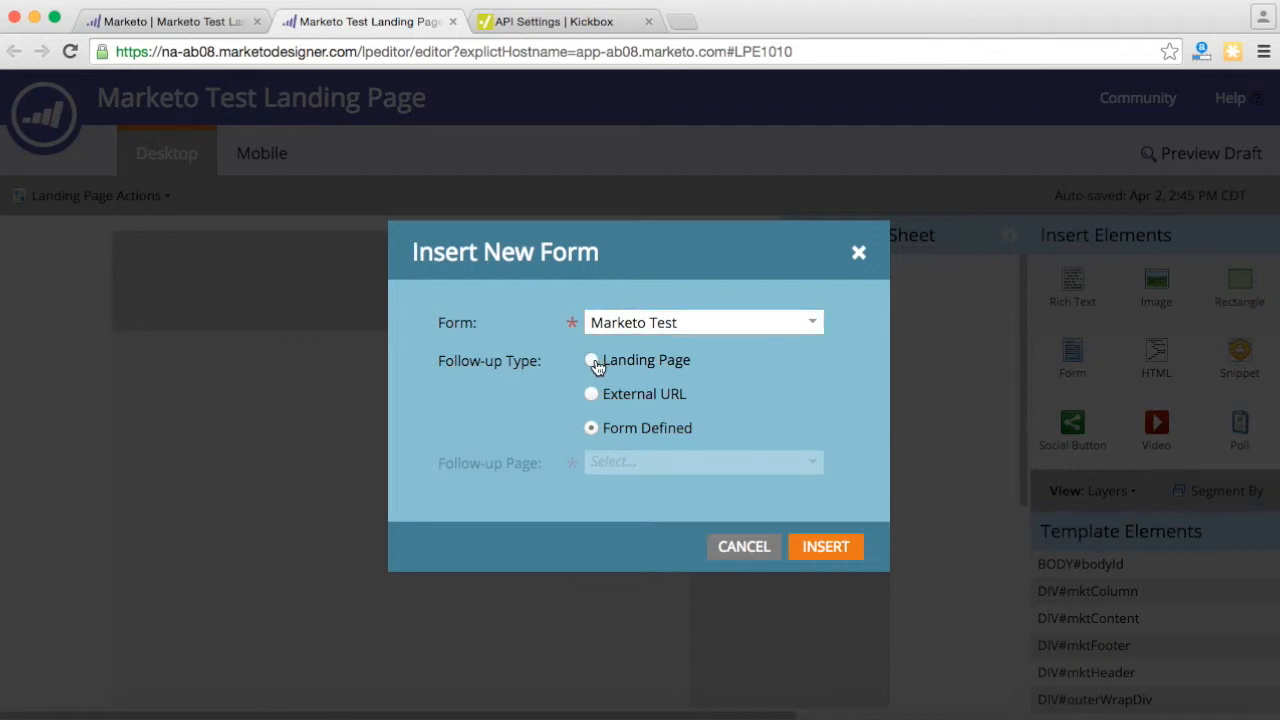
left_click(658, 464)
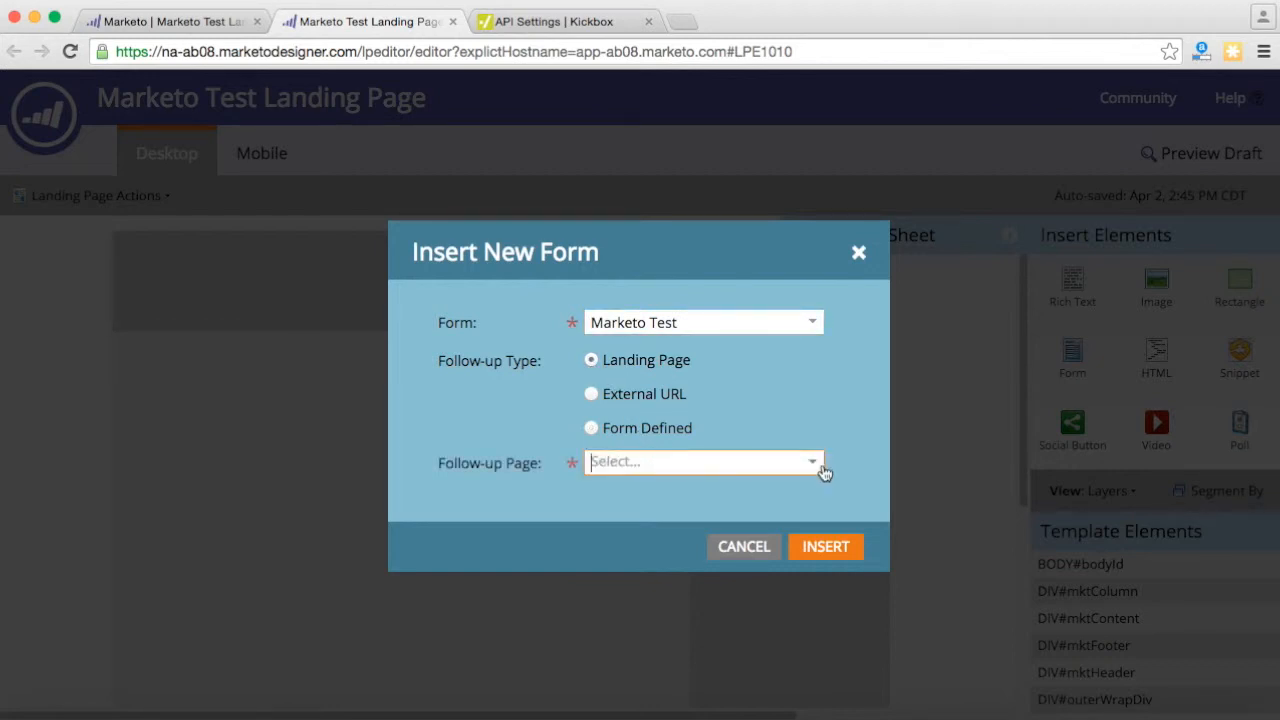
left_click(822, 471)
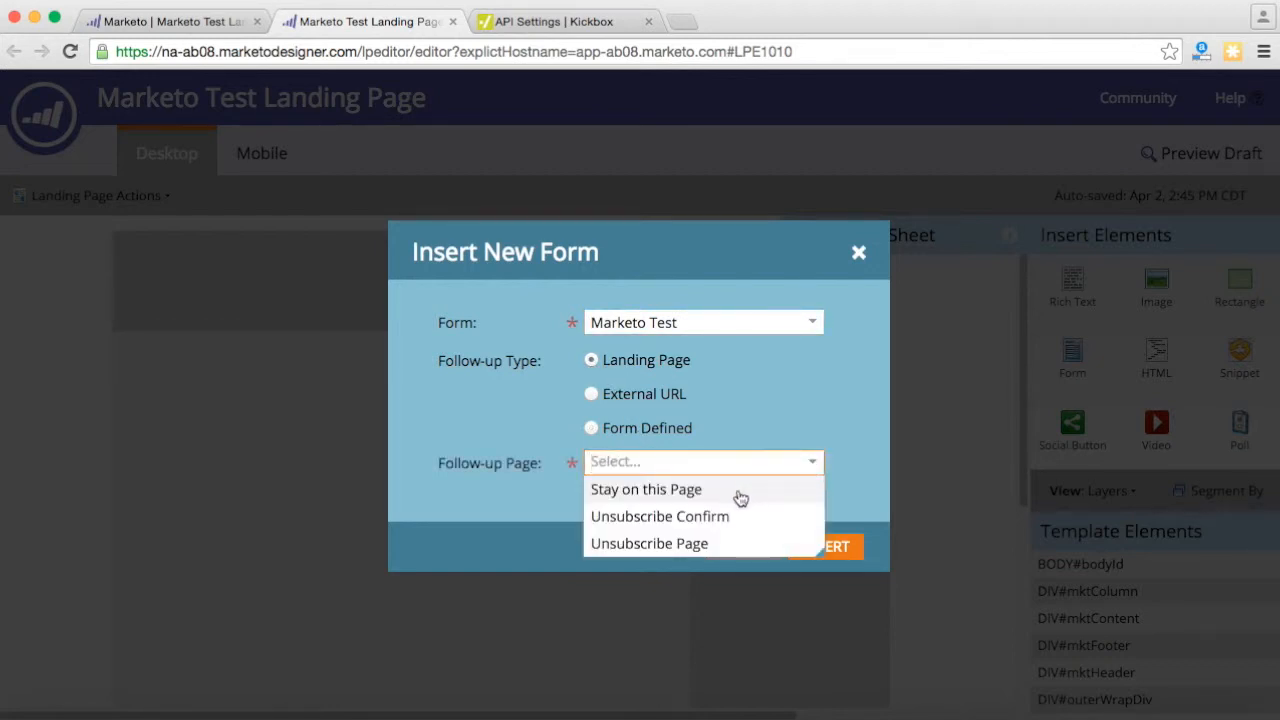
left_click(740, 491)
left_click(822, 547)
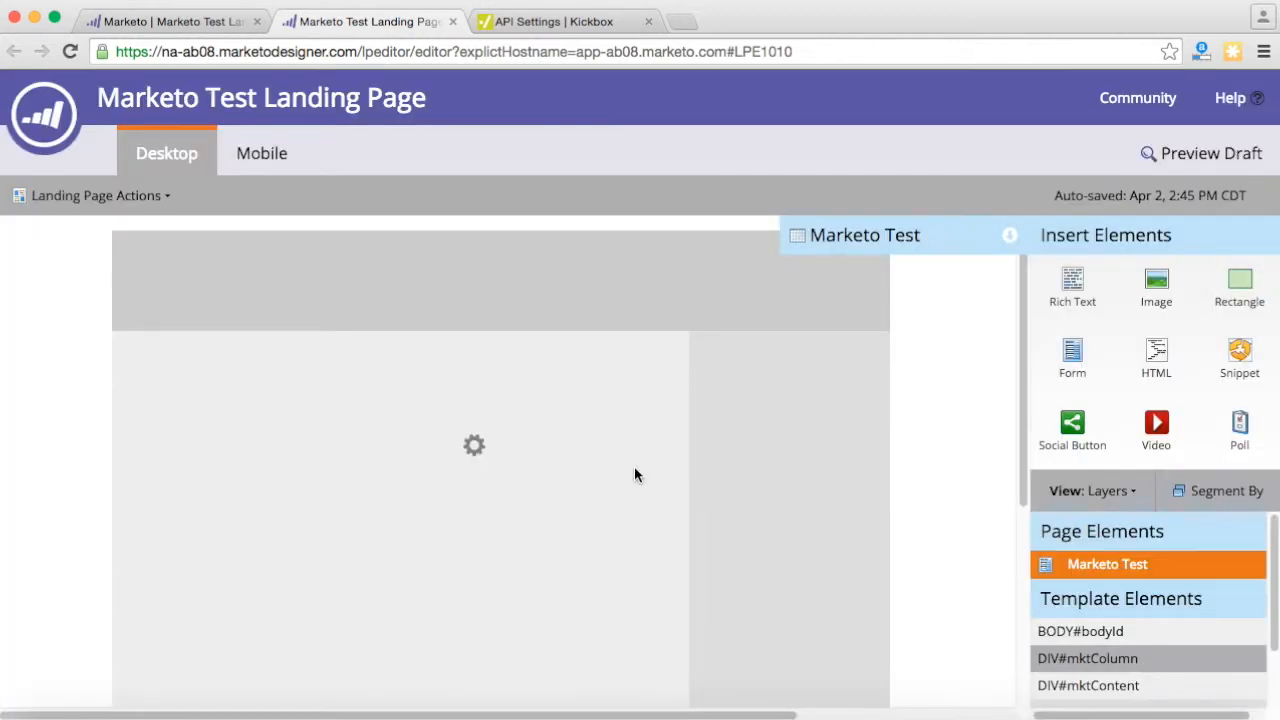
- Move the form higher and left on the page, then approve the landing page
left_click_drag(565, 455, 483, 360)
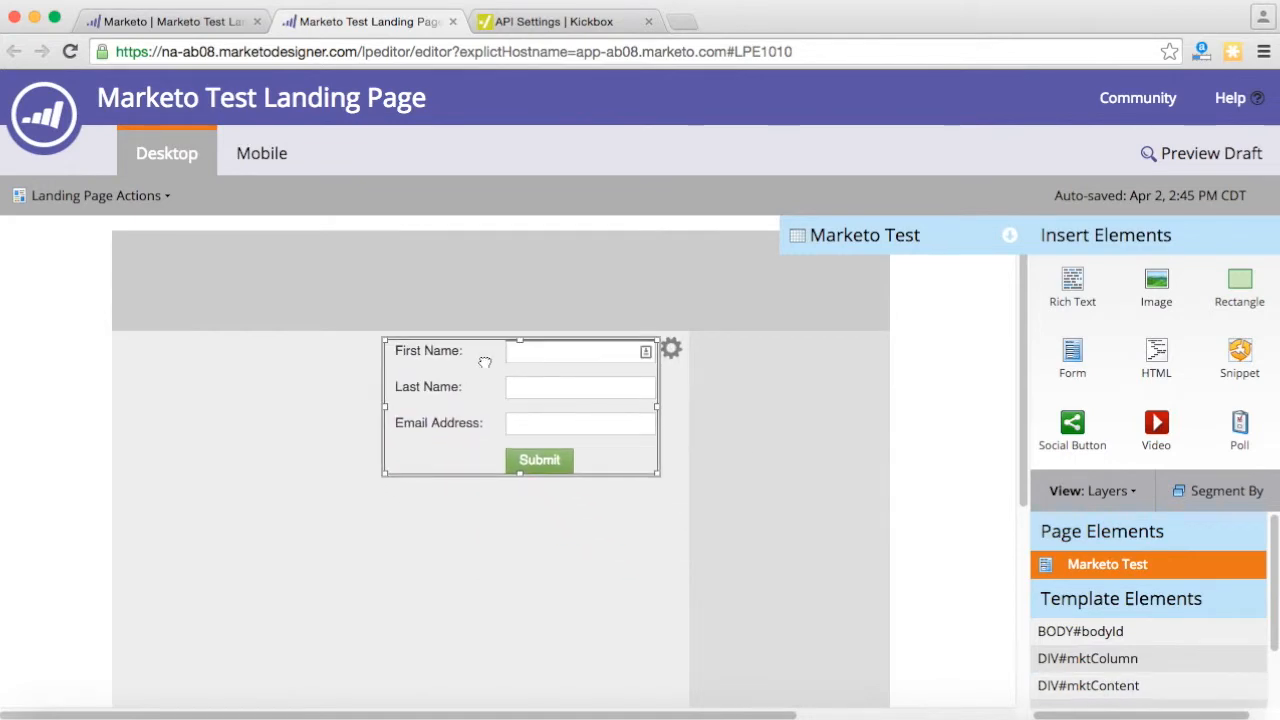
left_click(166, 194)
left_click(108, 229)
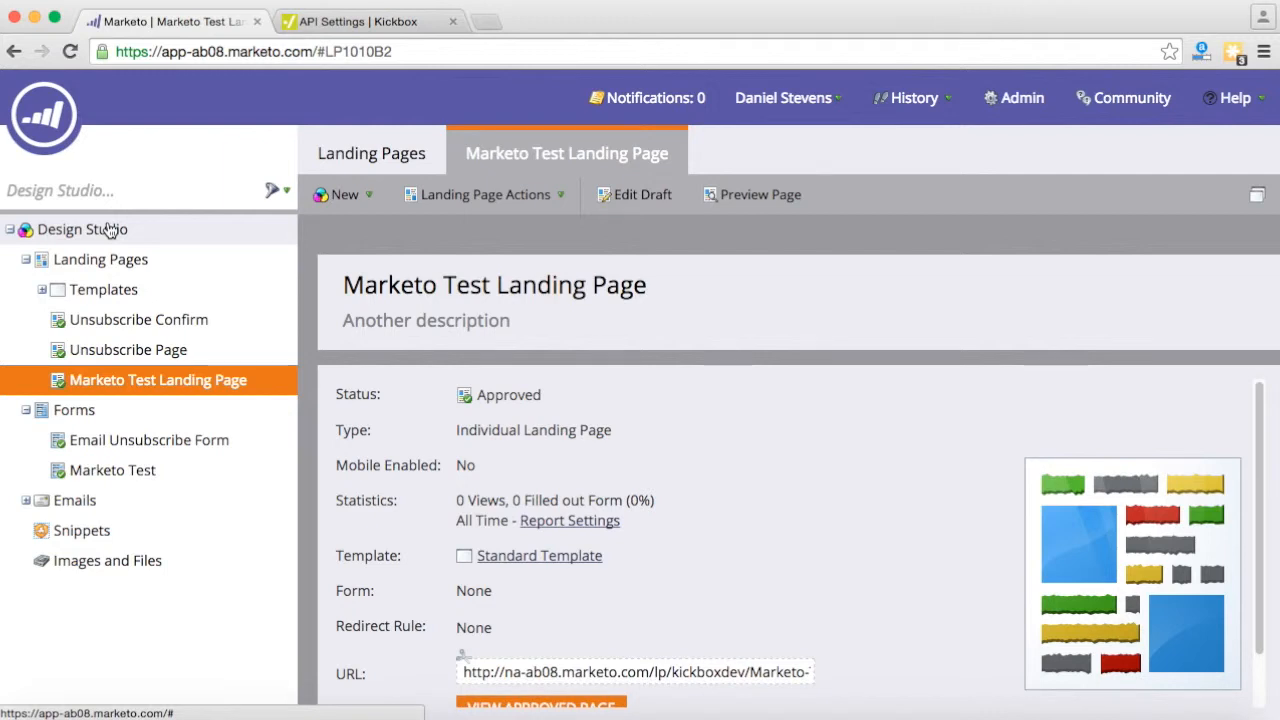
- Switch to Marketing Activities and begin a New Smart Campaign
left_click(47, 108)
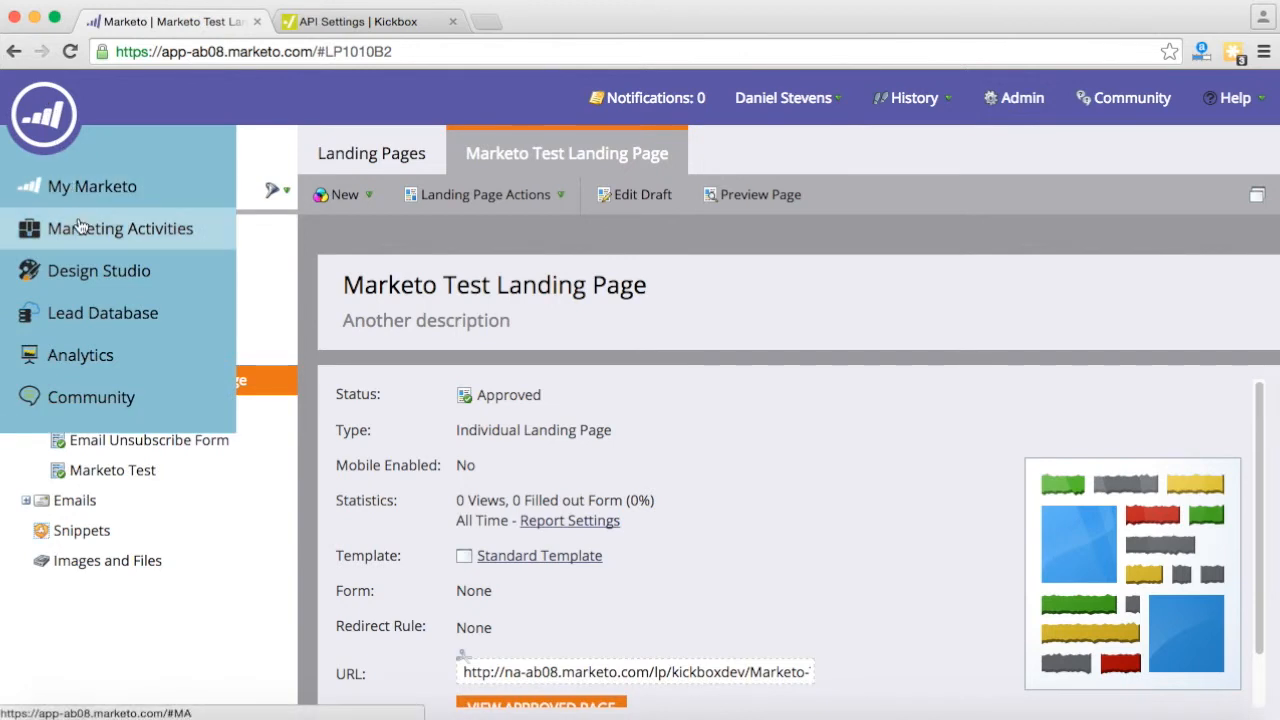
left_click(80, 228)
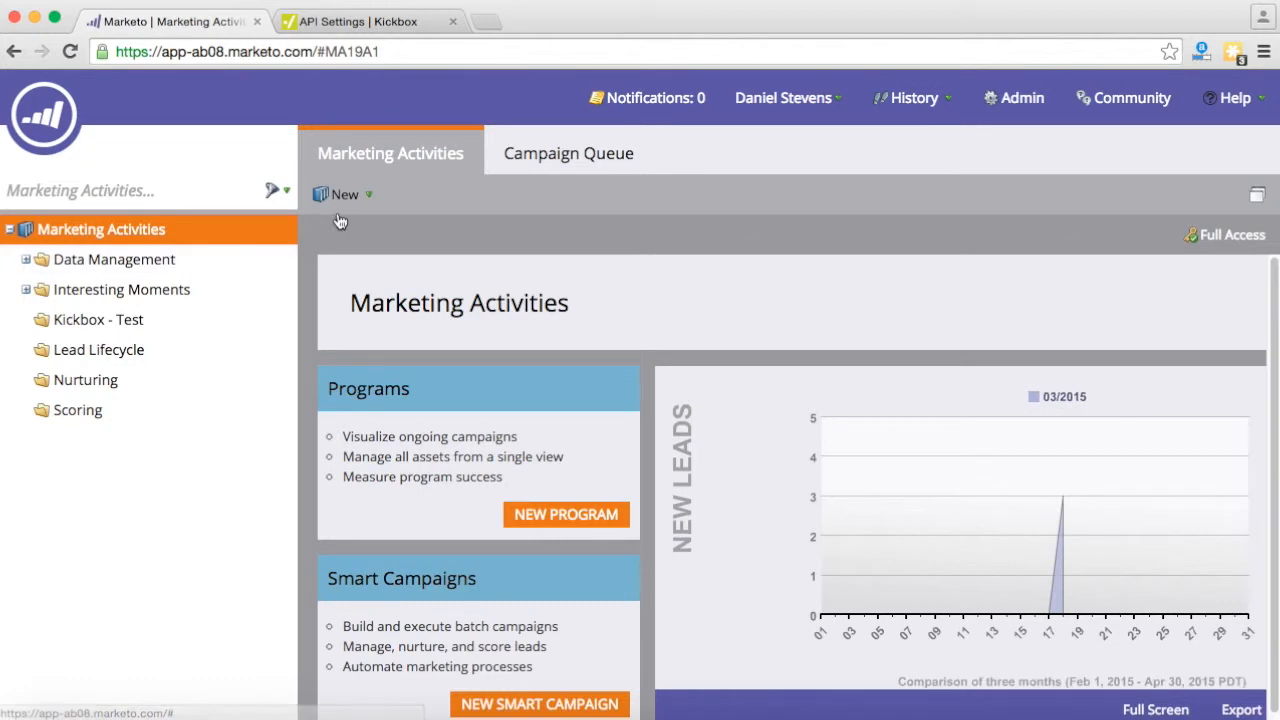
left_click(359, 203)
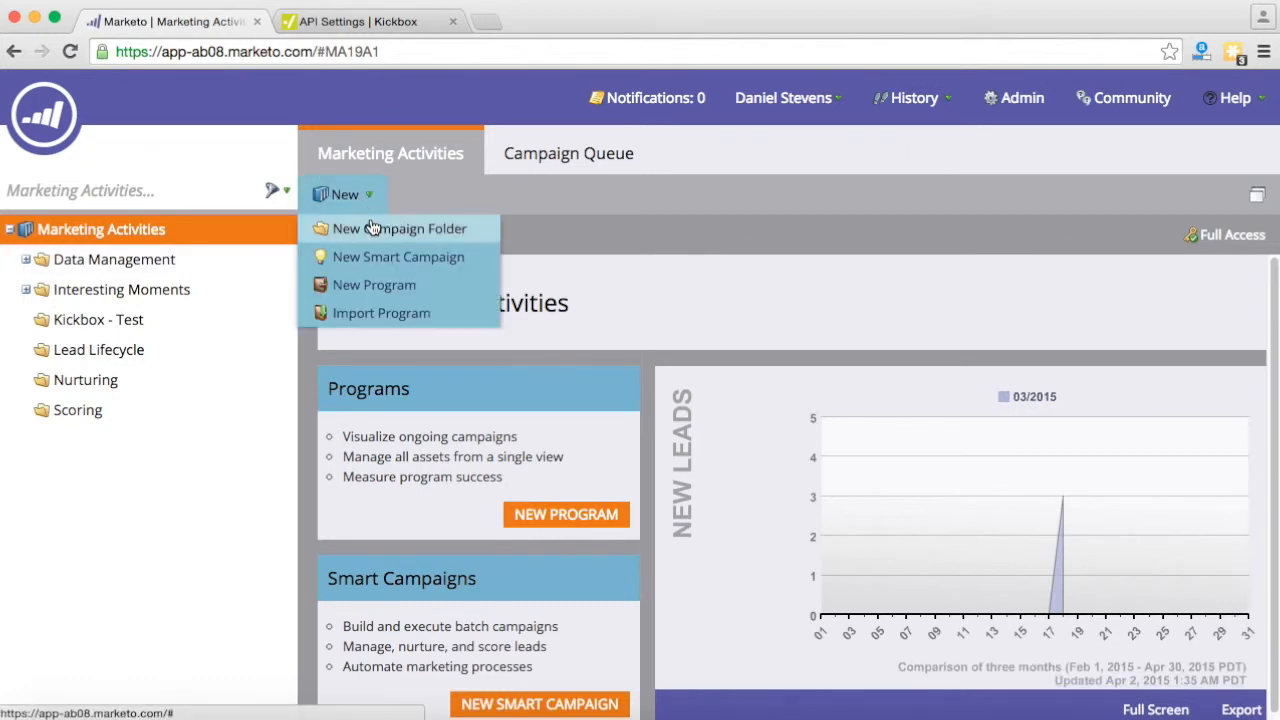
left_click(371, 257)
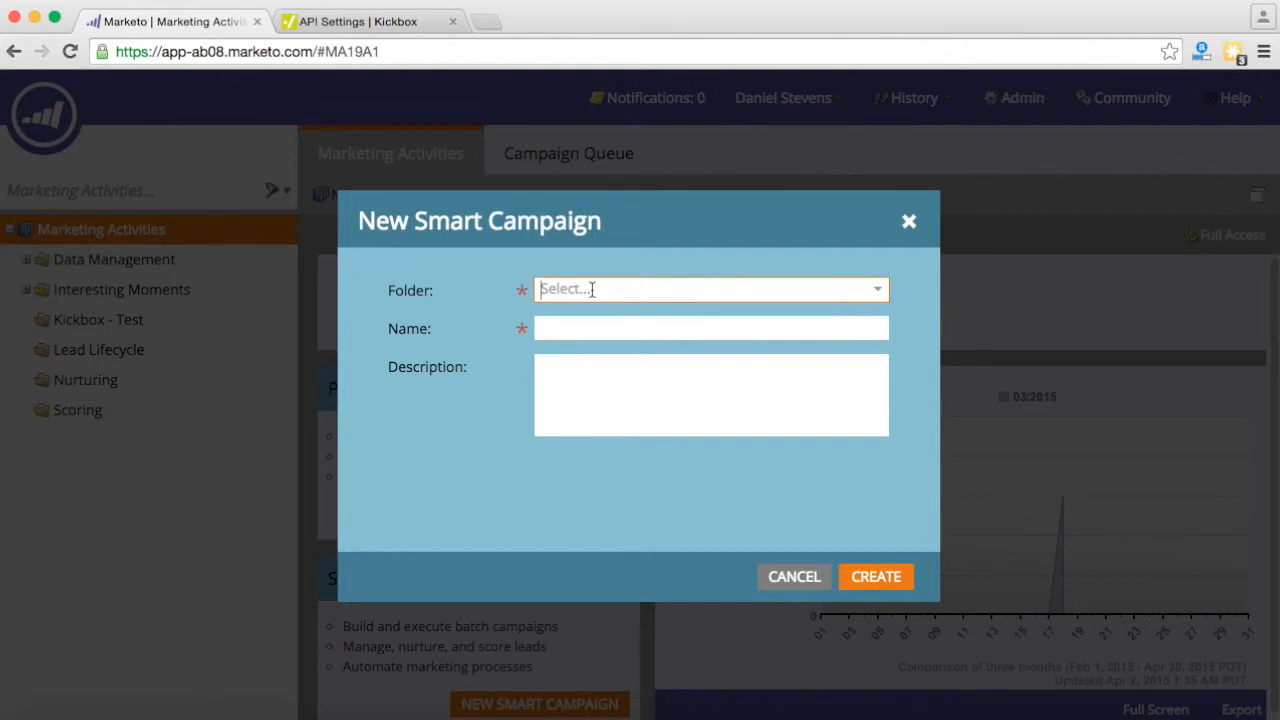
- Create the smart campaign 'Test Campaign' in the Kickbox - Test folder
left_click(877, 289)
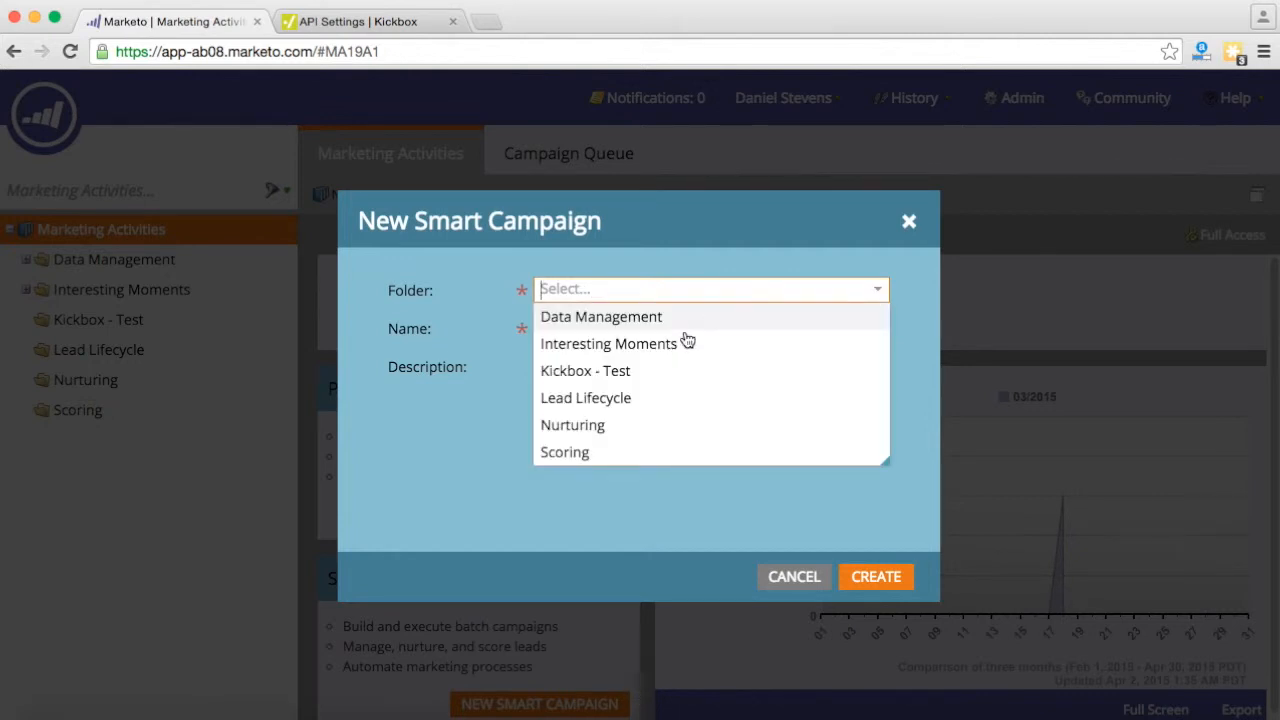
left_click(634, 371)
left_click(593, 327)
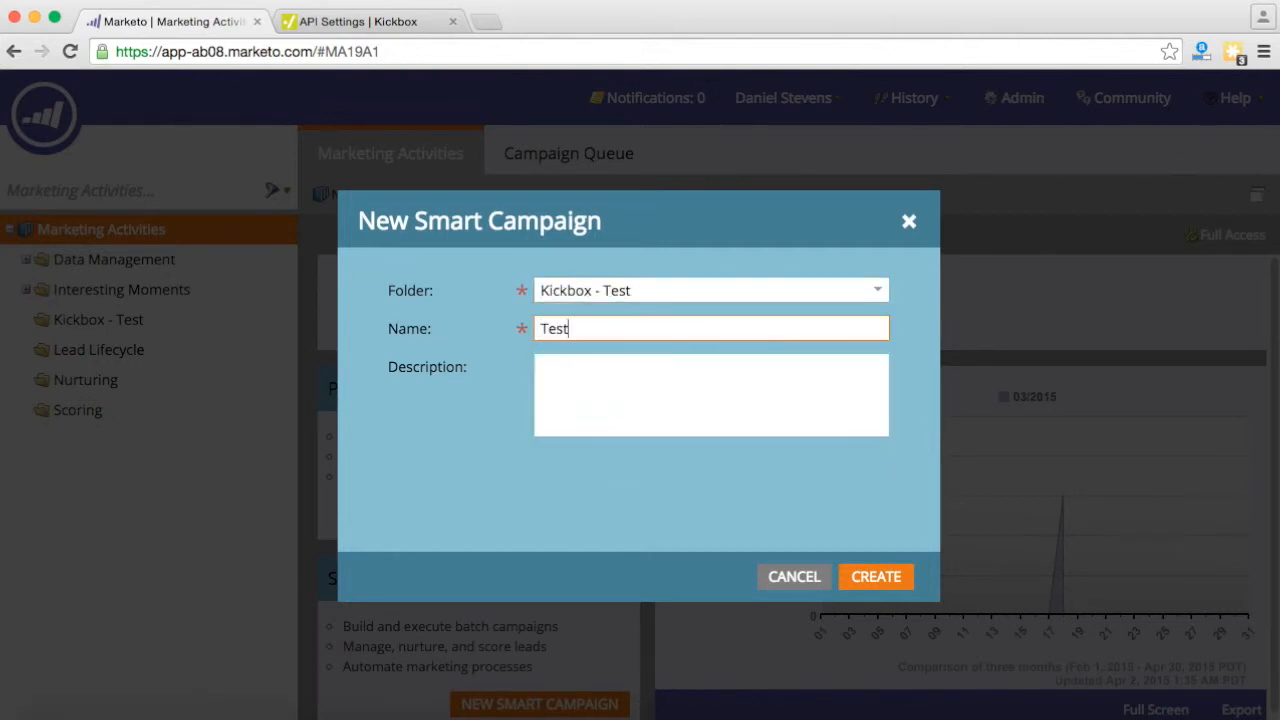
key("Tab")
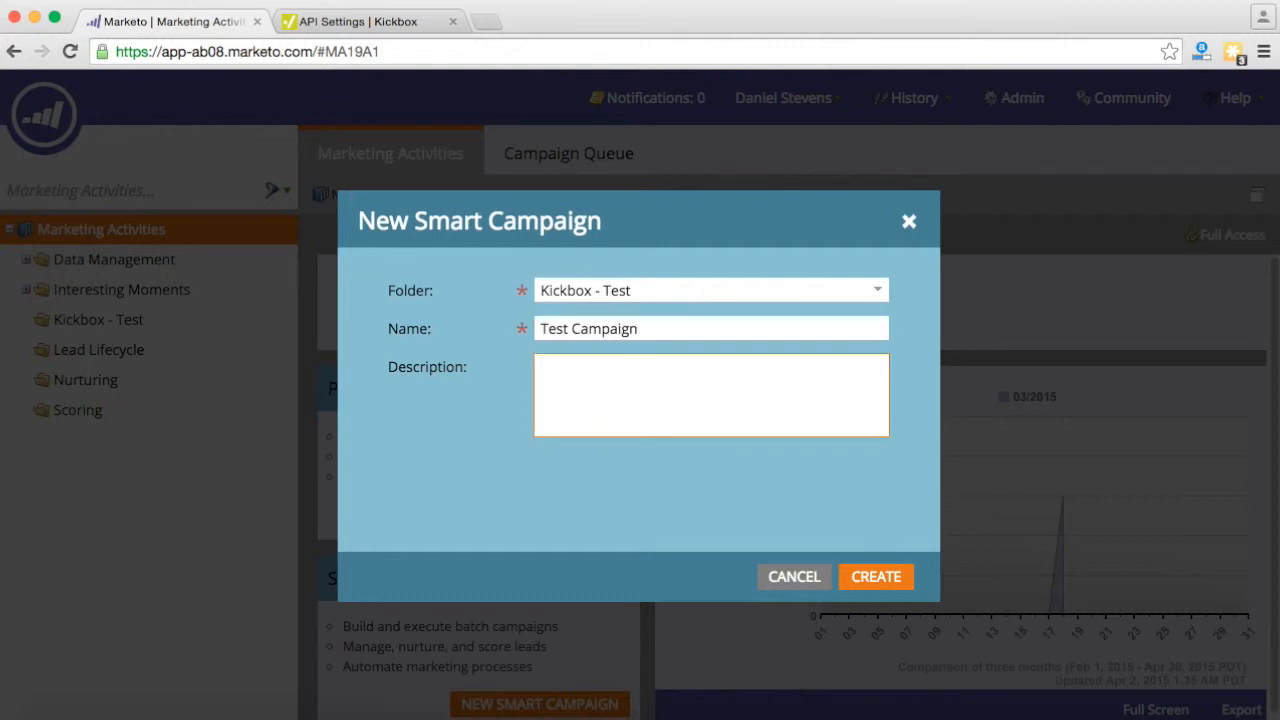
left_click(876, 578)
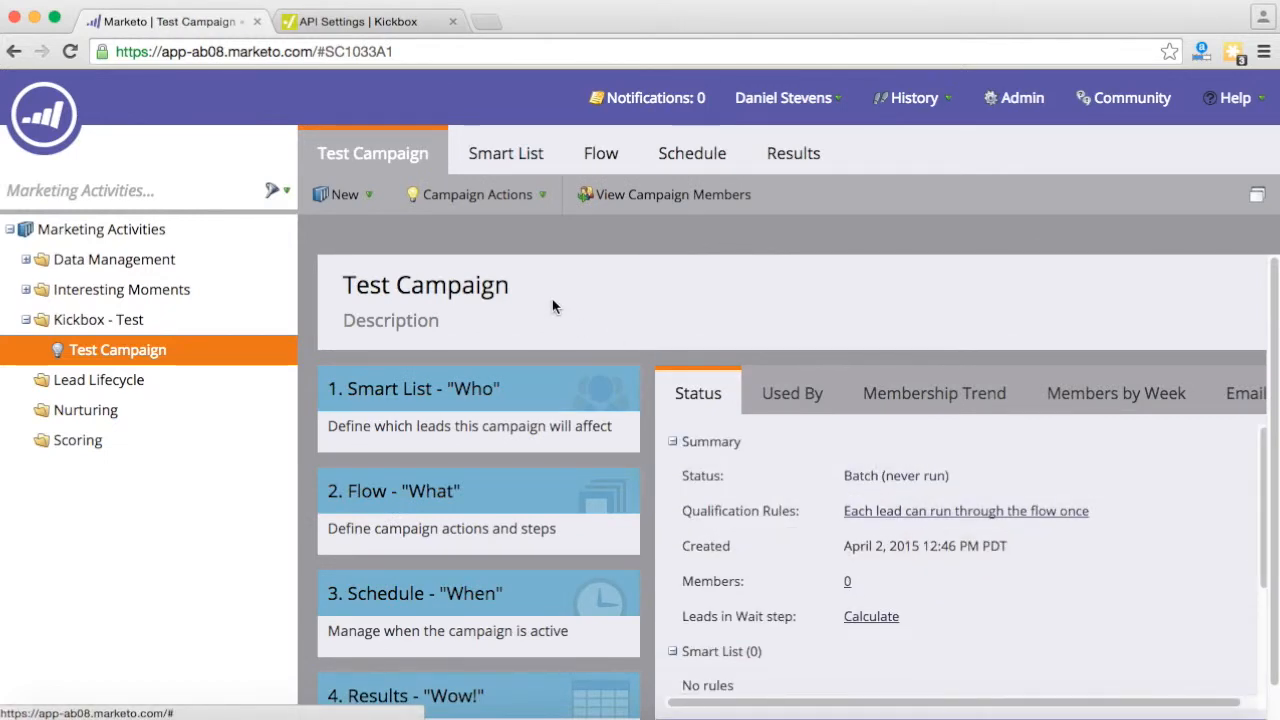
- Add a Fills Out Form trigger with Form Name is Marketo Test to the smart list
left_click(508, 155)
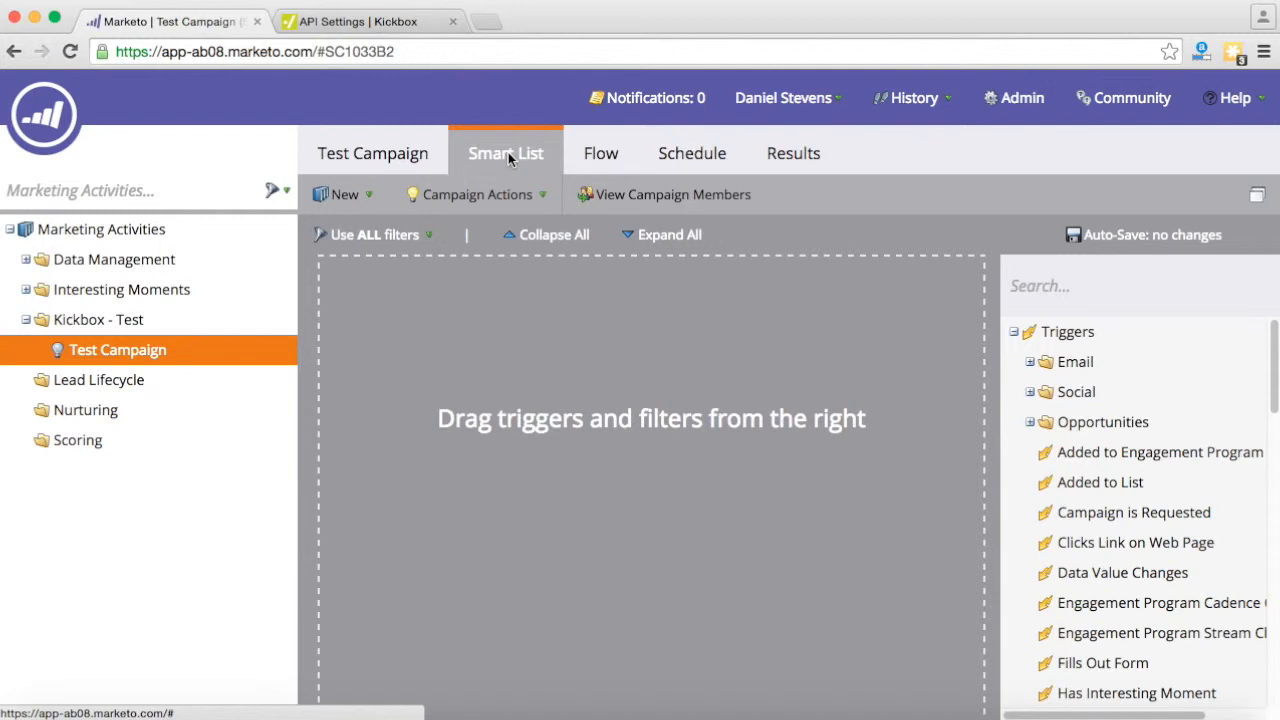
left_click(1112, 670)
left_click_drag(1112, 670, 489, 310)
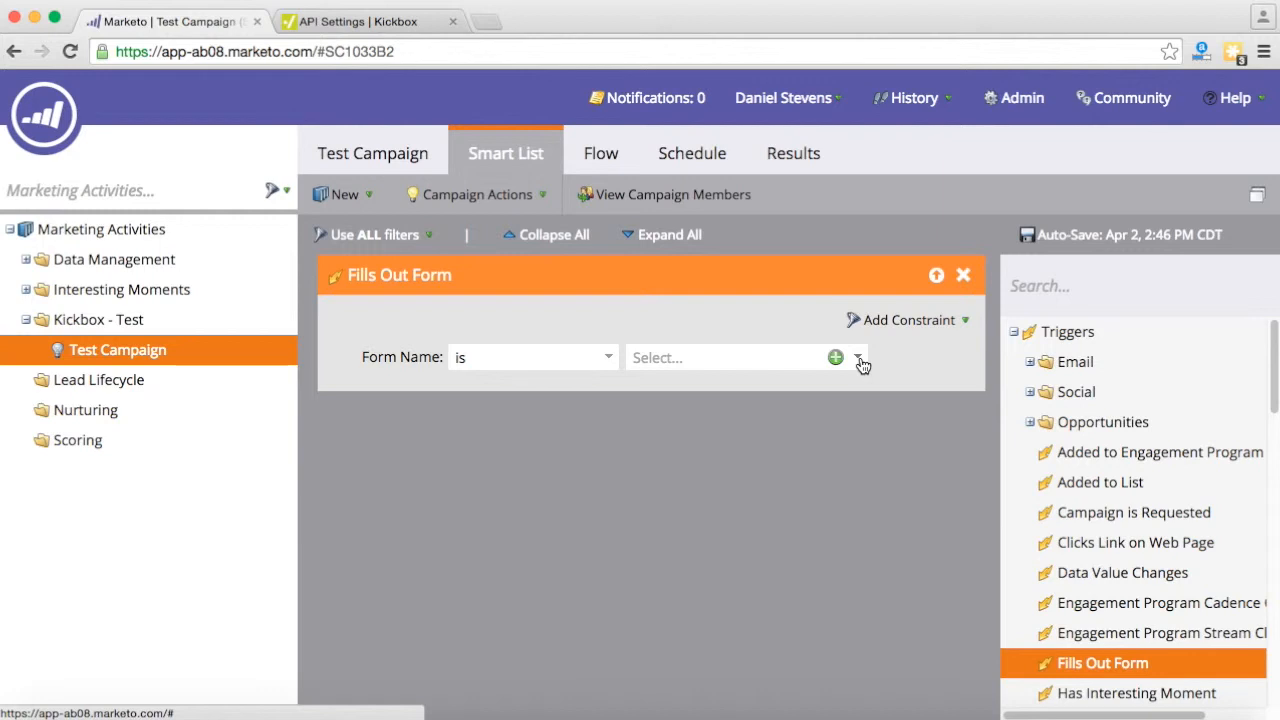
left_click(859, 360)
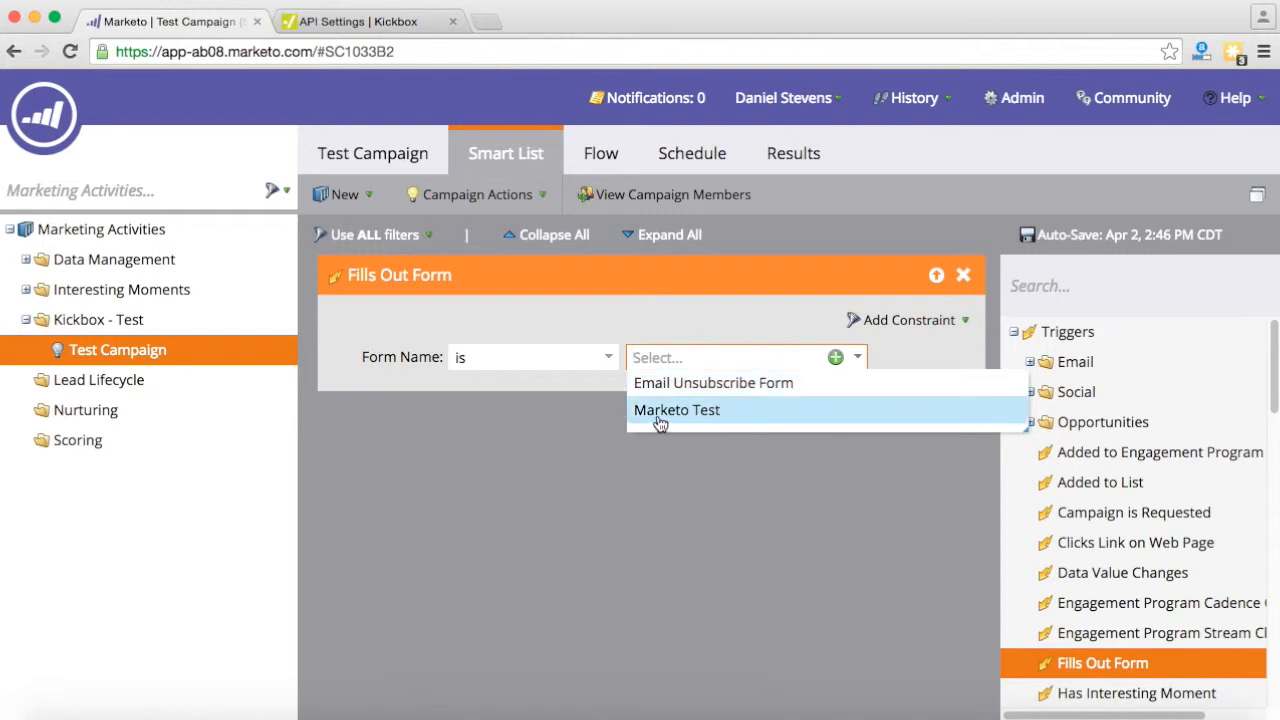
left_click(707, 418)
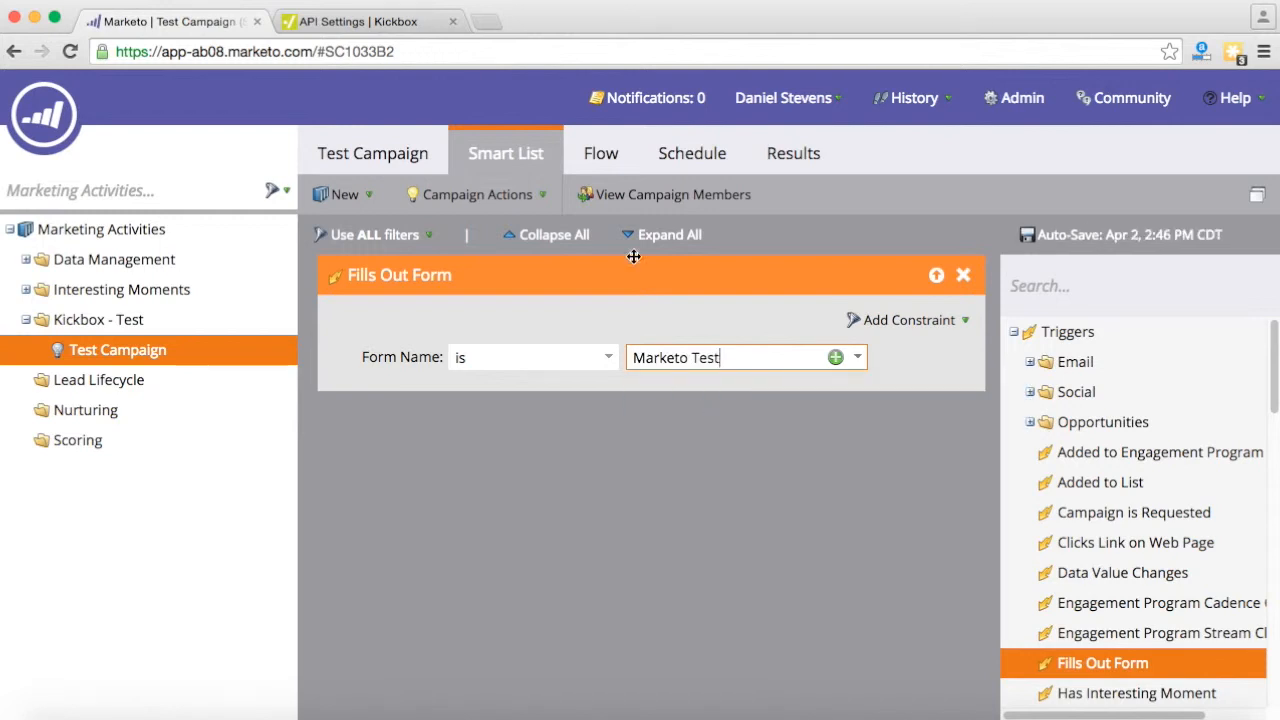
left_click(600, 158)
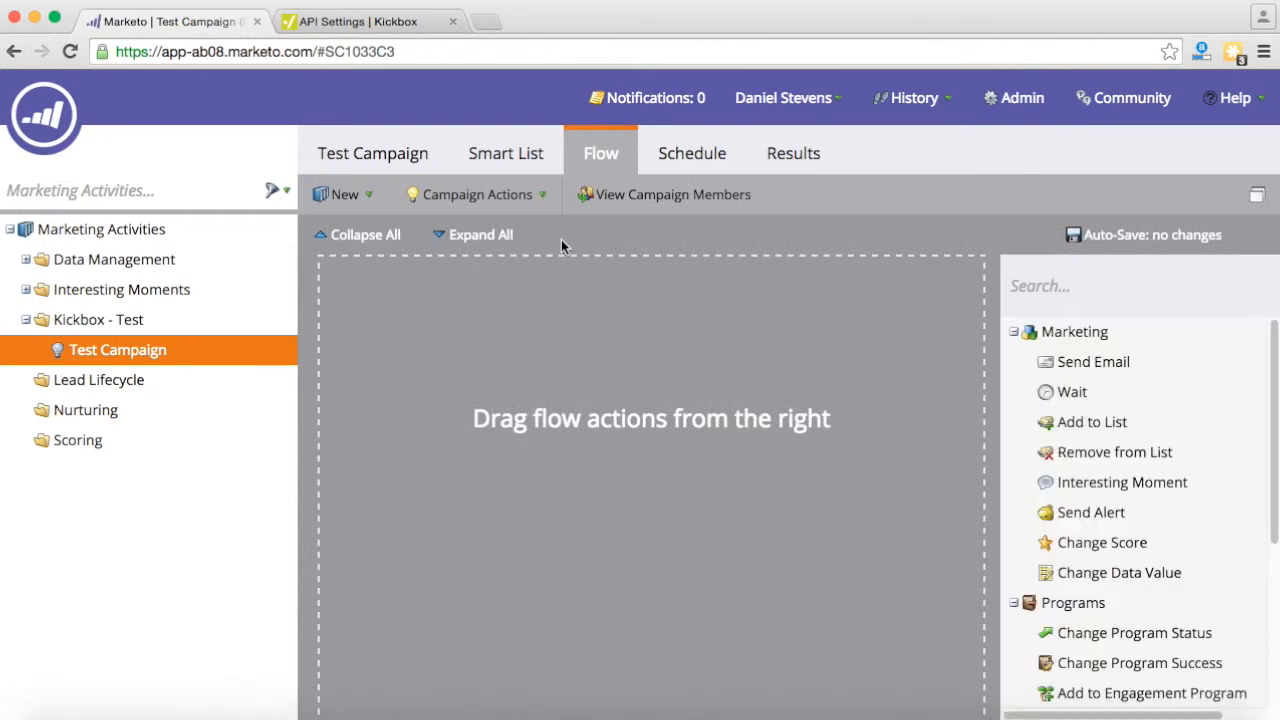
- Add a Call Webhook flow step that uses the Kickbox webhook
scroll(1080, 486, "down", 3)
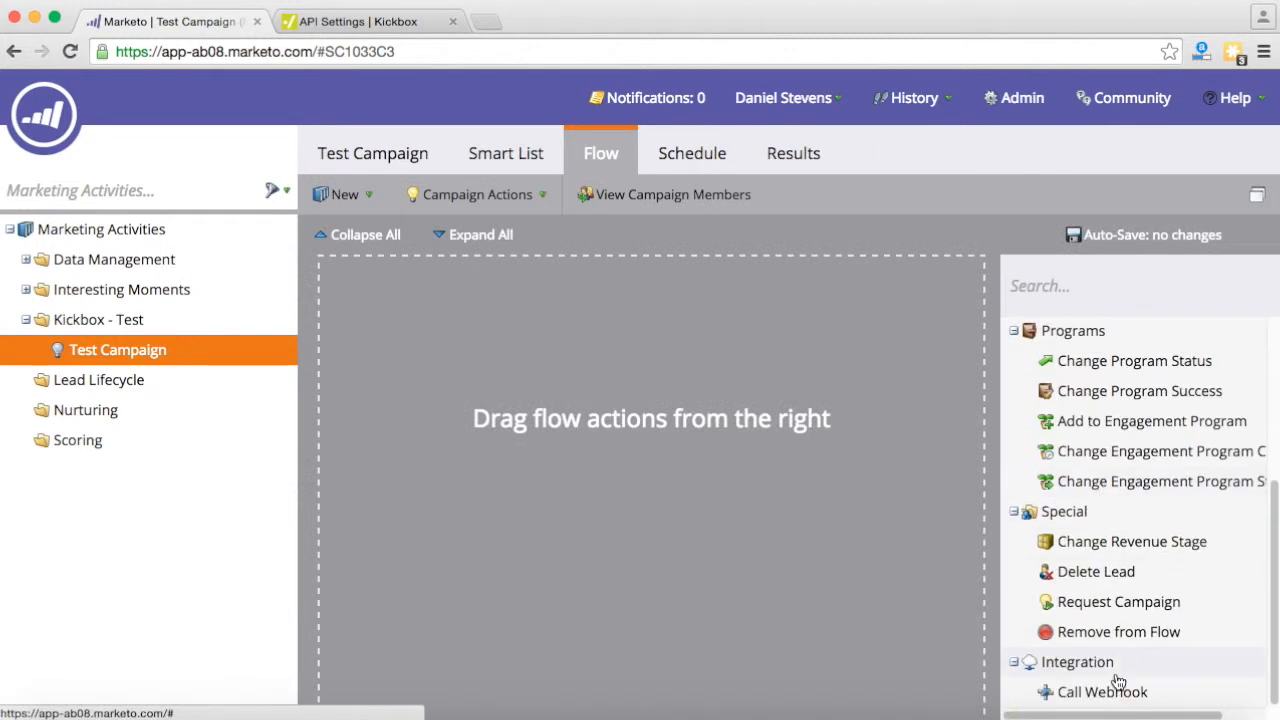
left_click_drag(1104, 702, 505, 285)
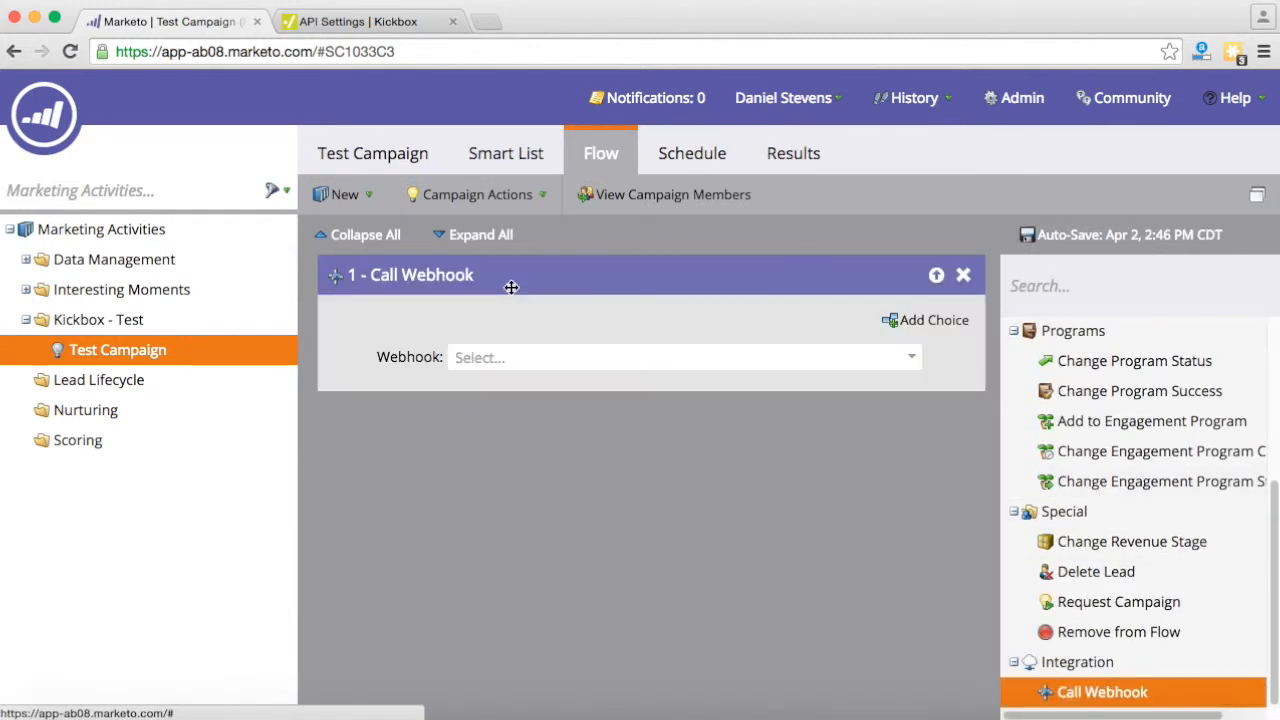
left_click(913, 358)
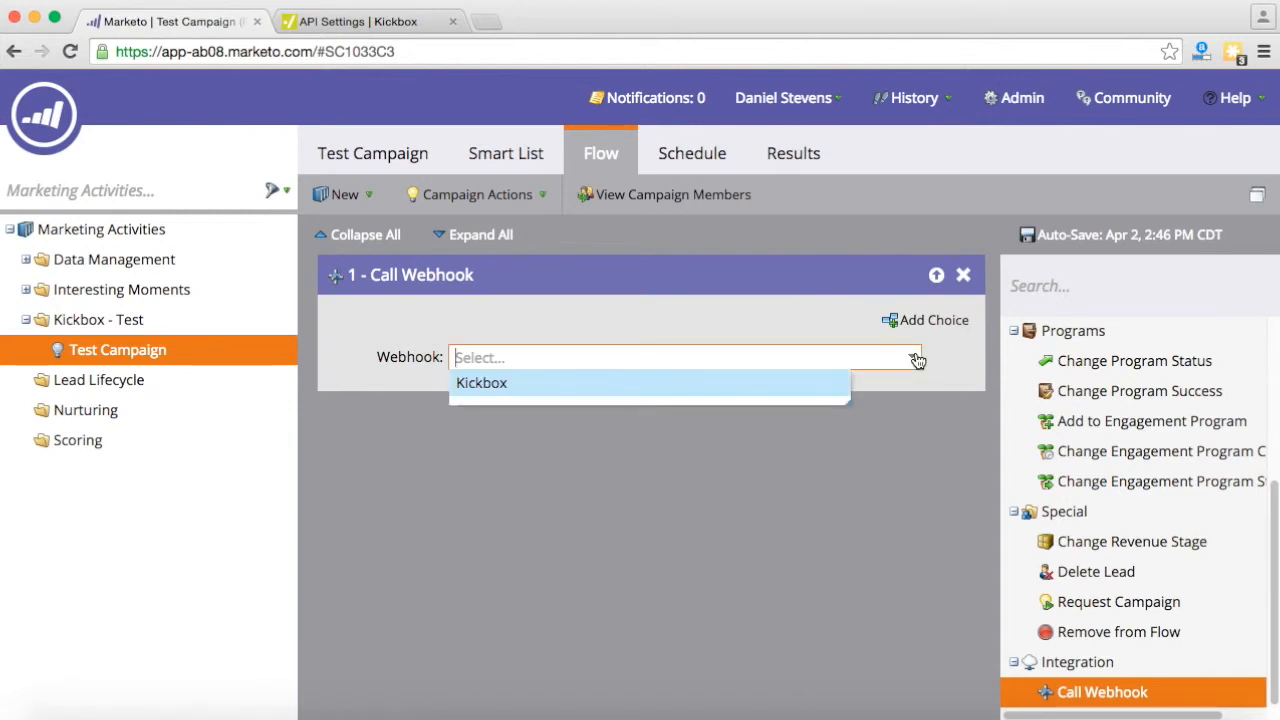
left_click(503, 385)
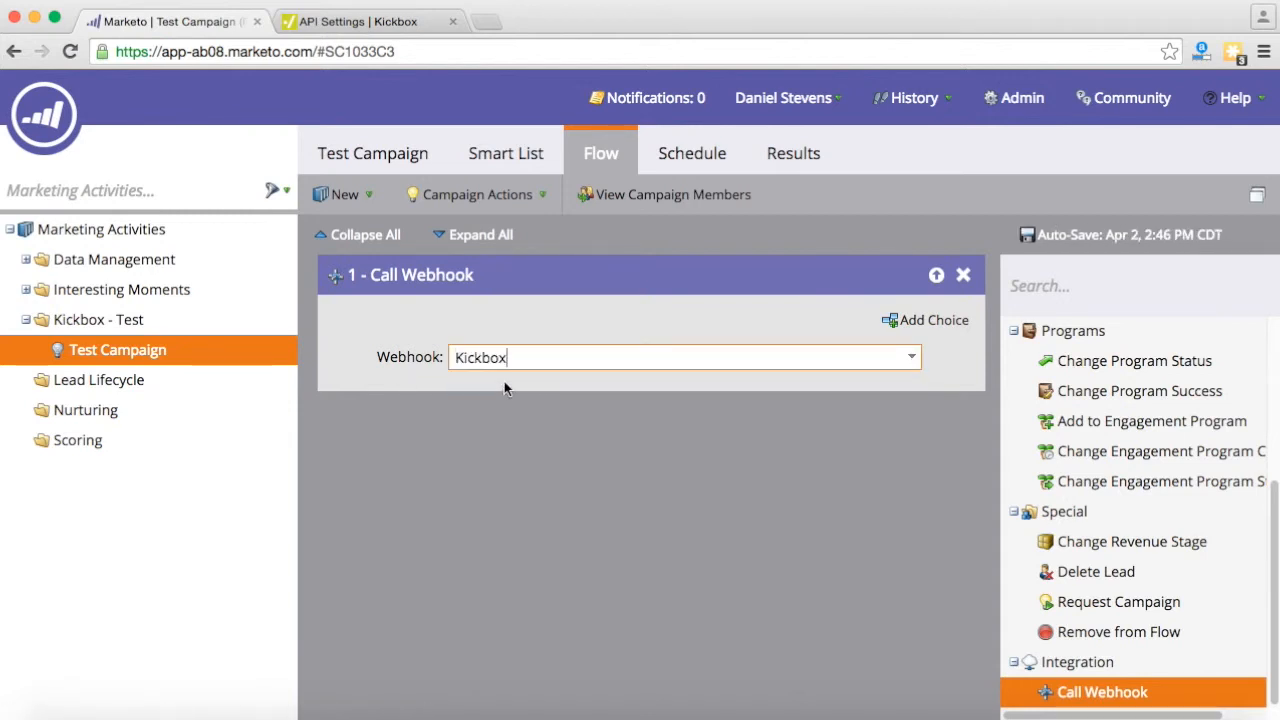
left_click(689, 158)
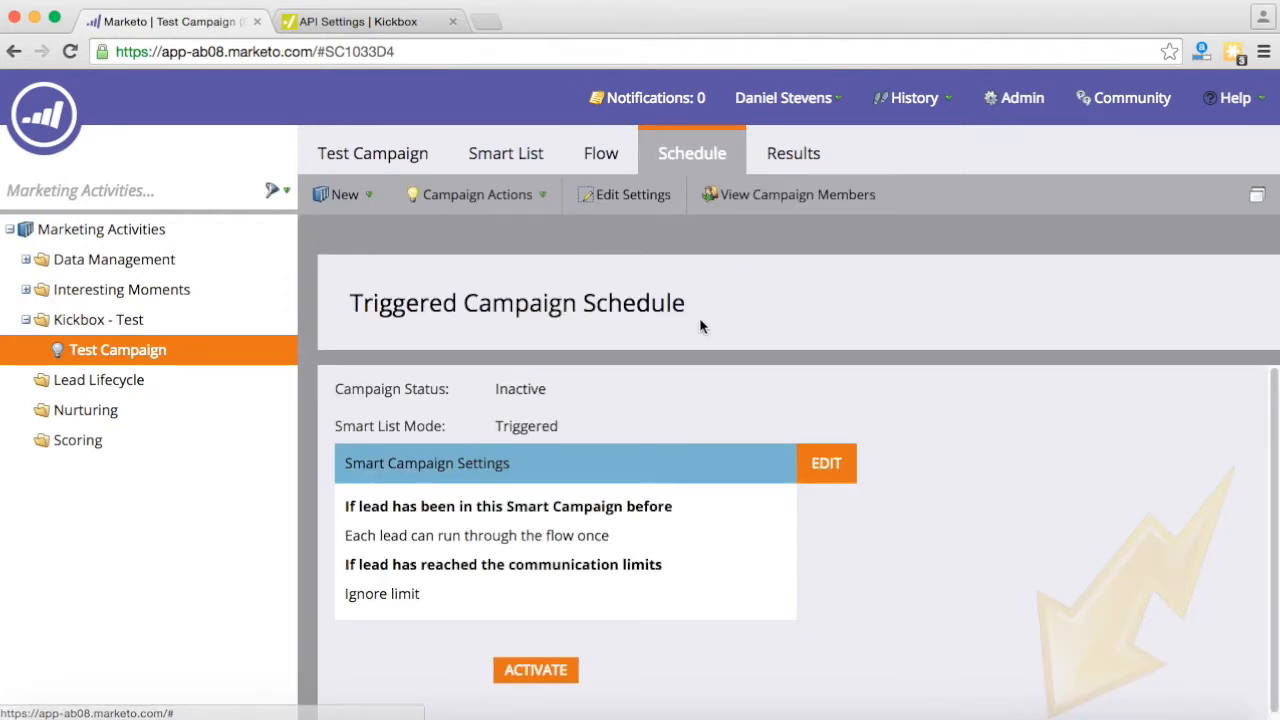
- Let each lead run through the flow every time, then activate Test Campaign
left_click(826, 462)
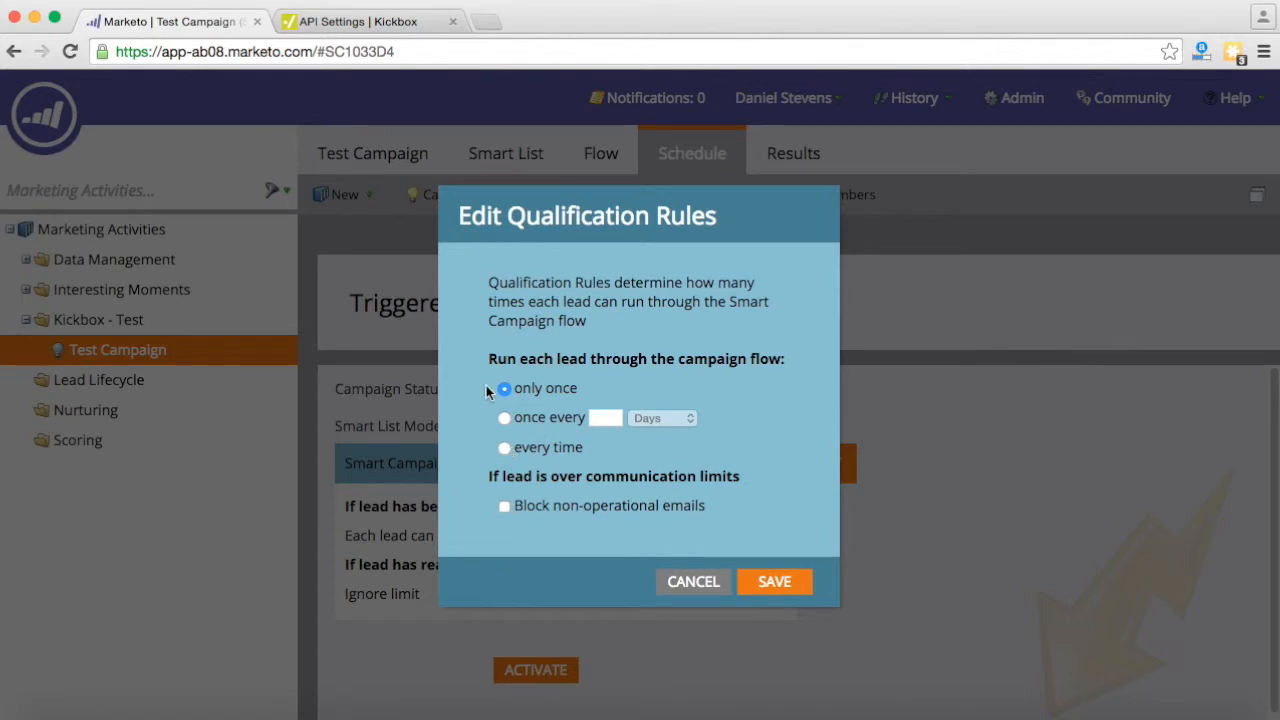
left_click_drag(490, 361, 786, 362)
left_click(504, 448)
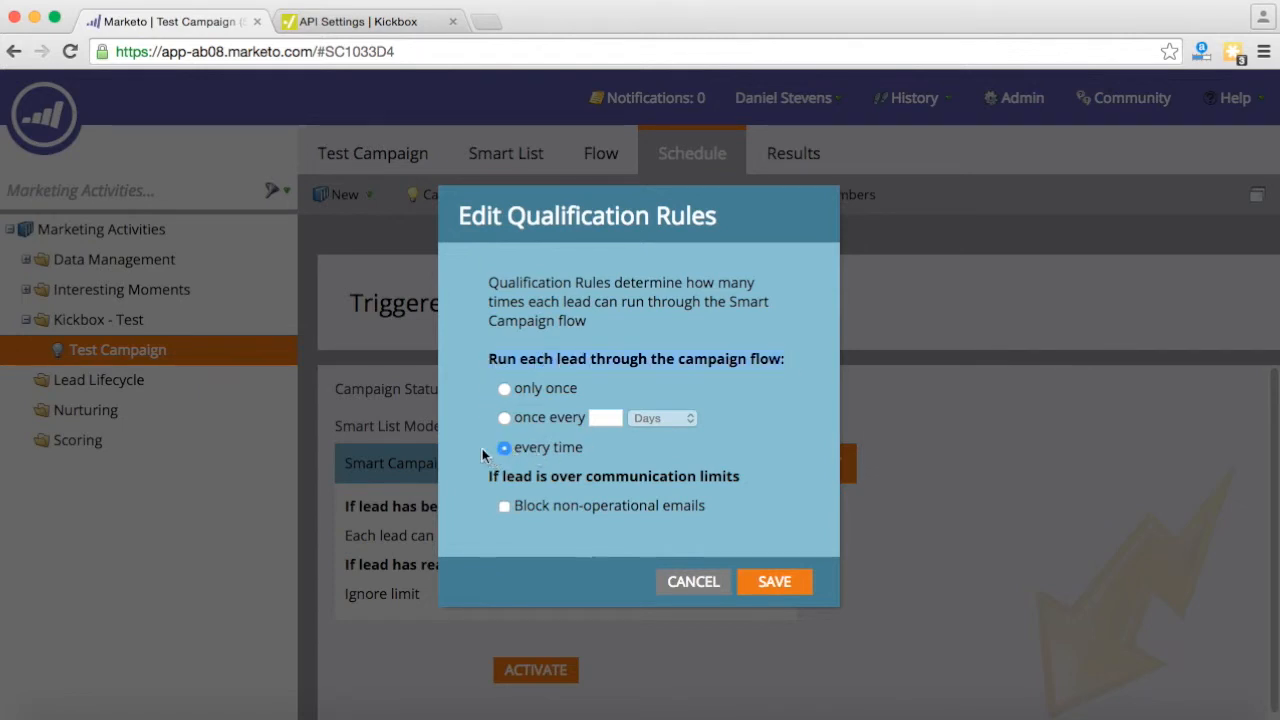
left_click(748, 581)
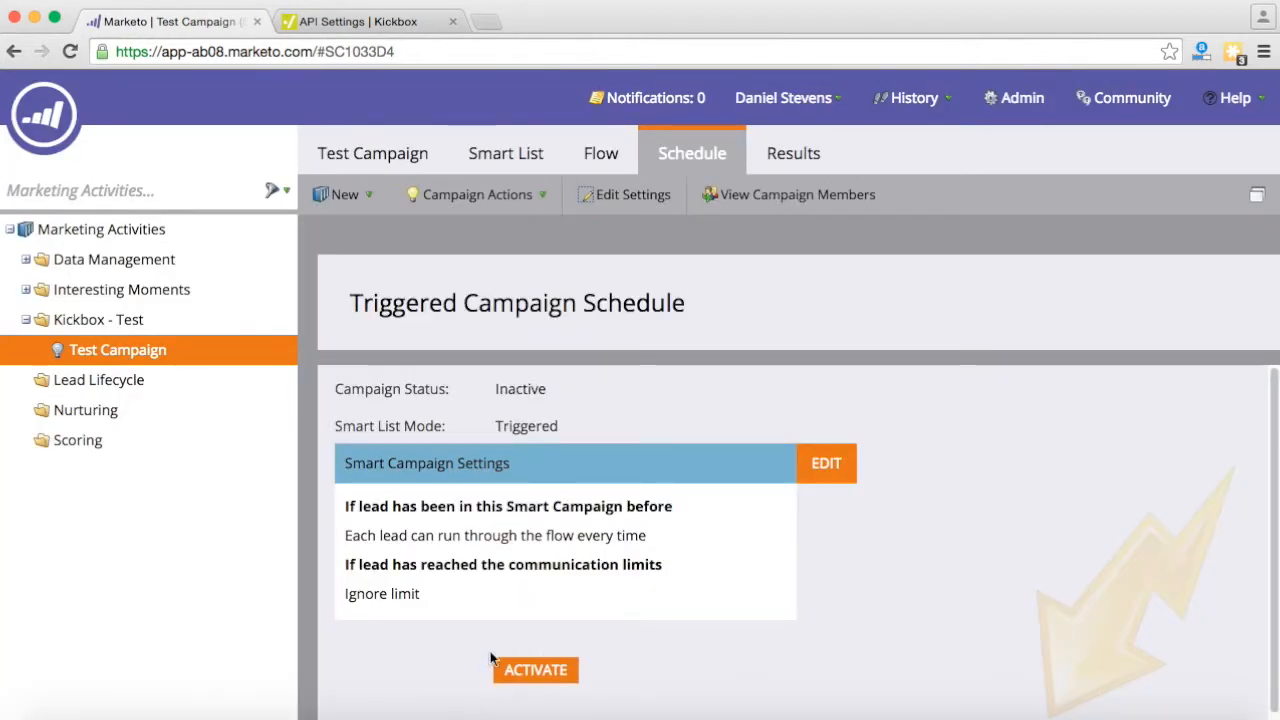
left_click(533, 672)
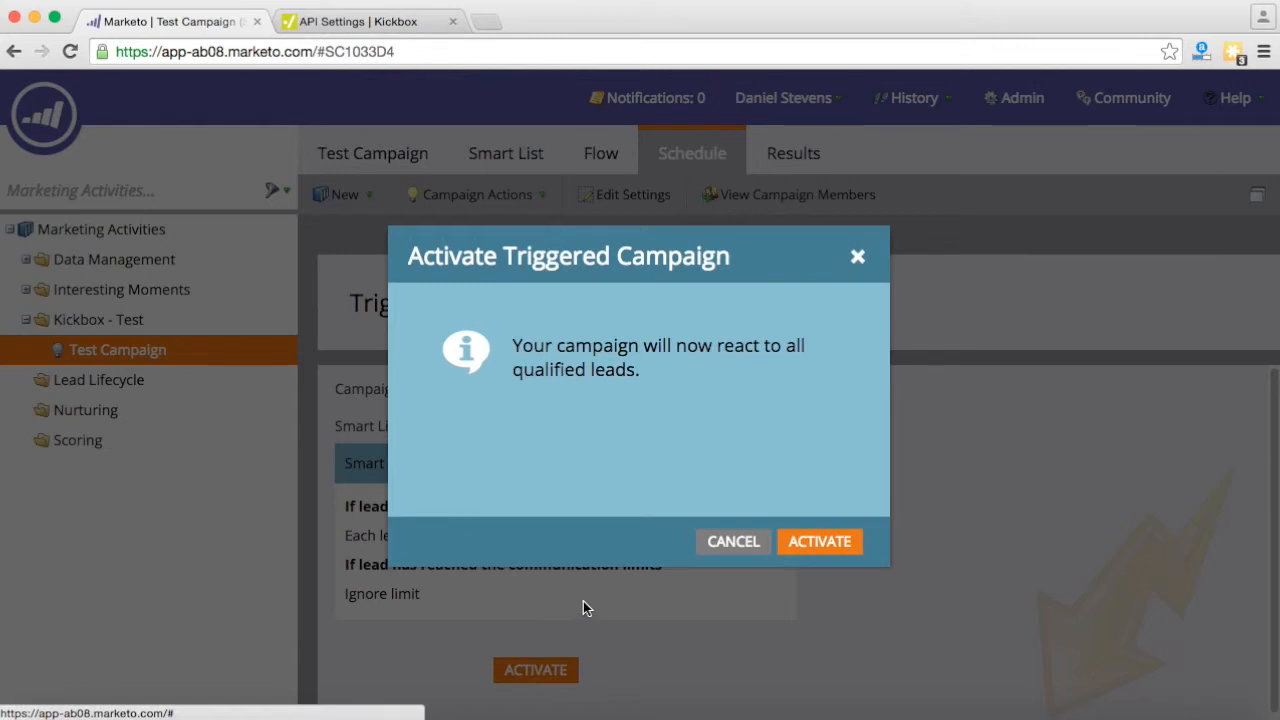
left_click(817, 540)
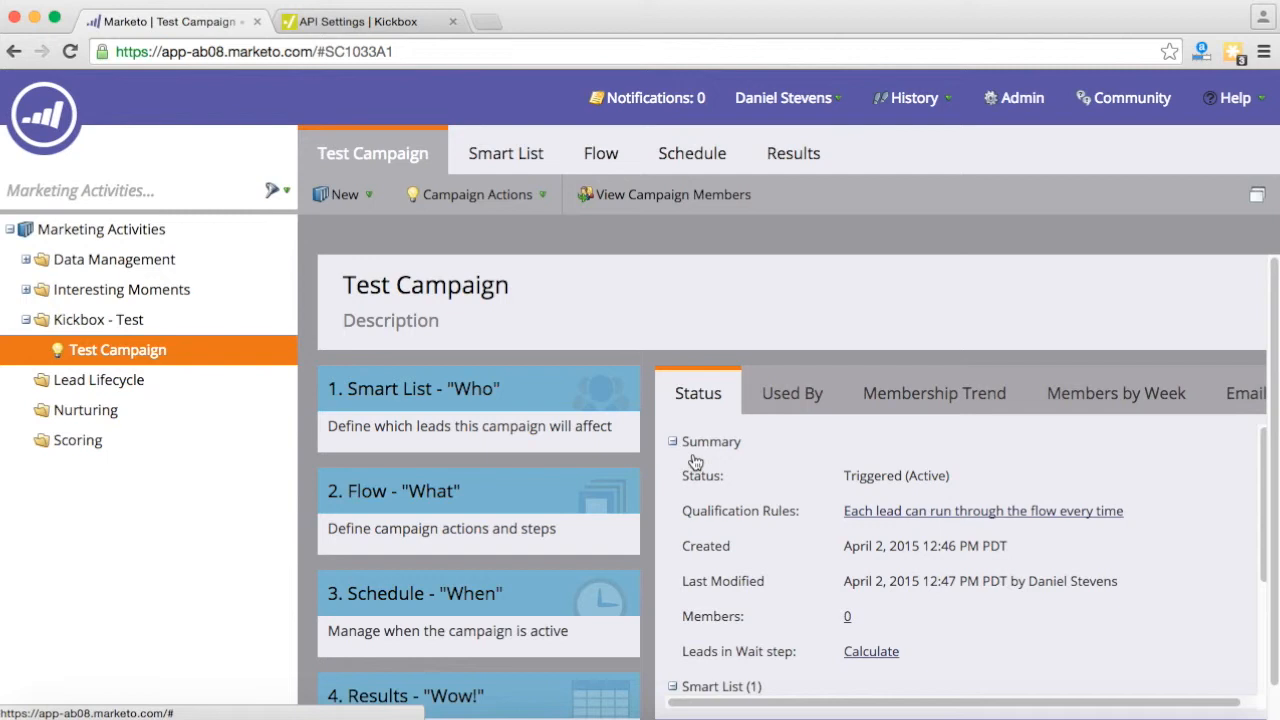
- In Lead Database, create the static list 'Marketo Test List' with a description, then return to Marketing Activities
left_click(57, 122)
left_click(135, 329)
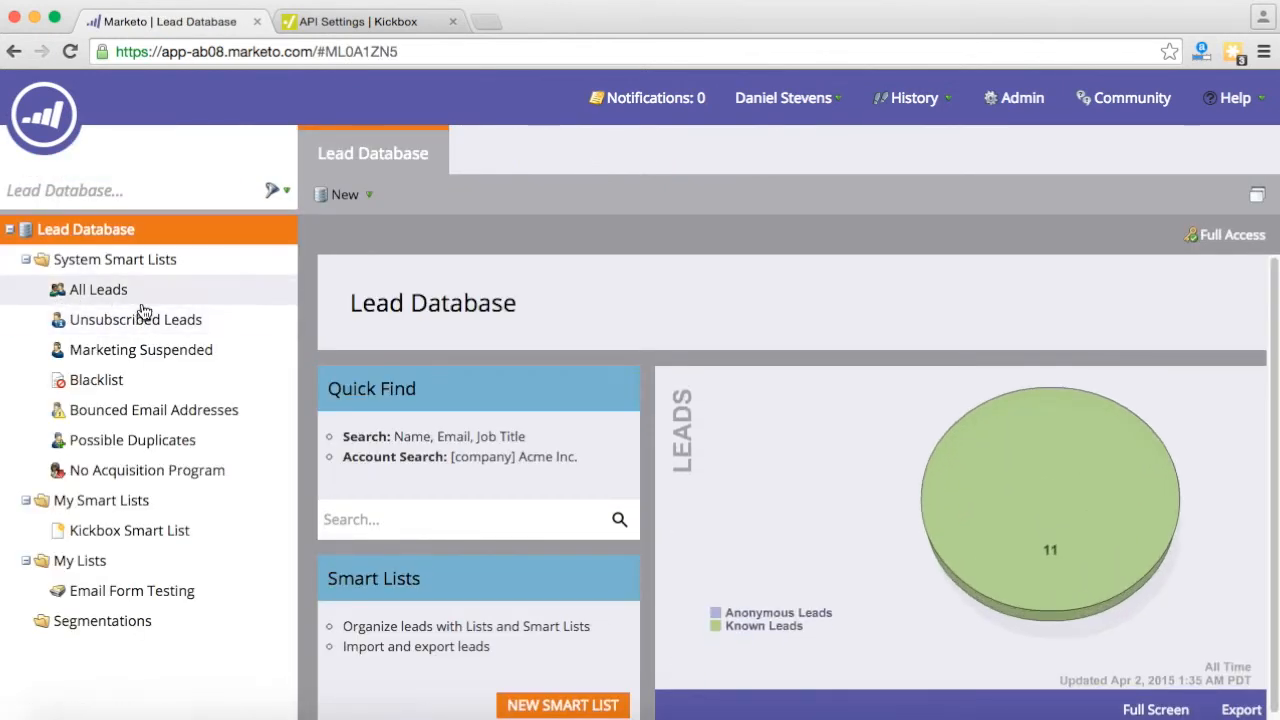
left_click(369, 198)
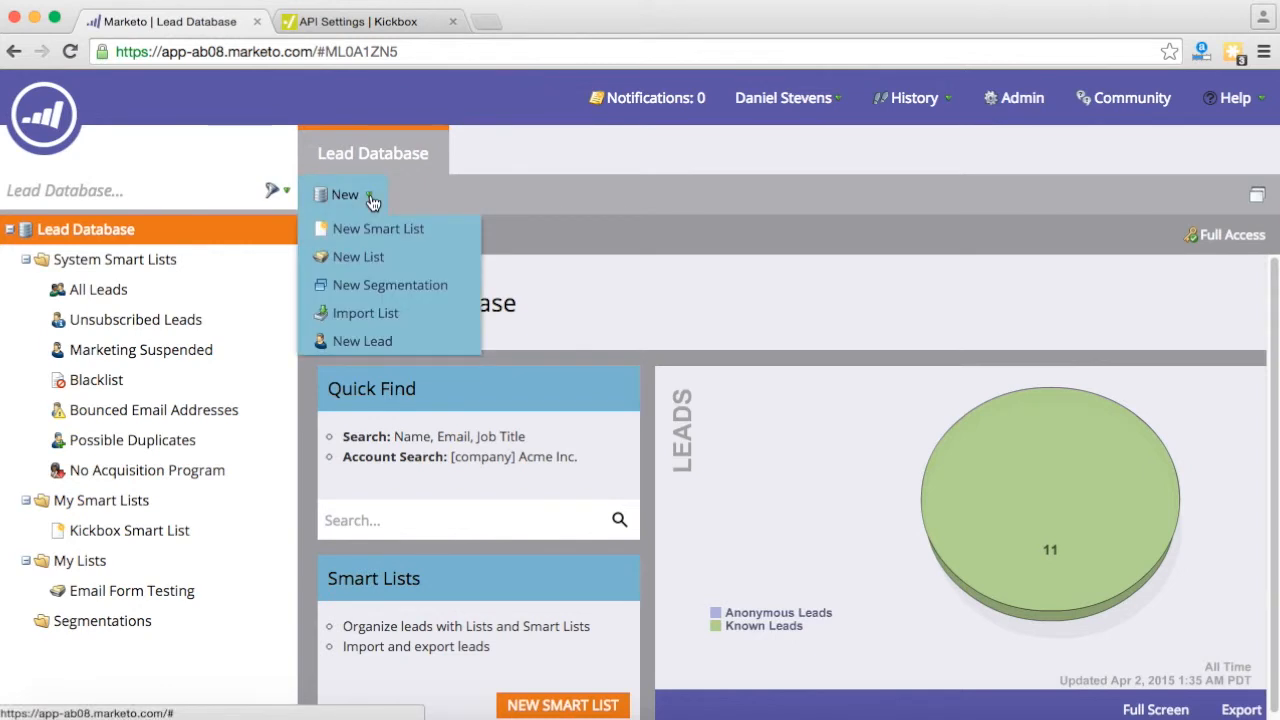
left_click(365, 258)
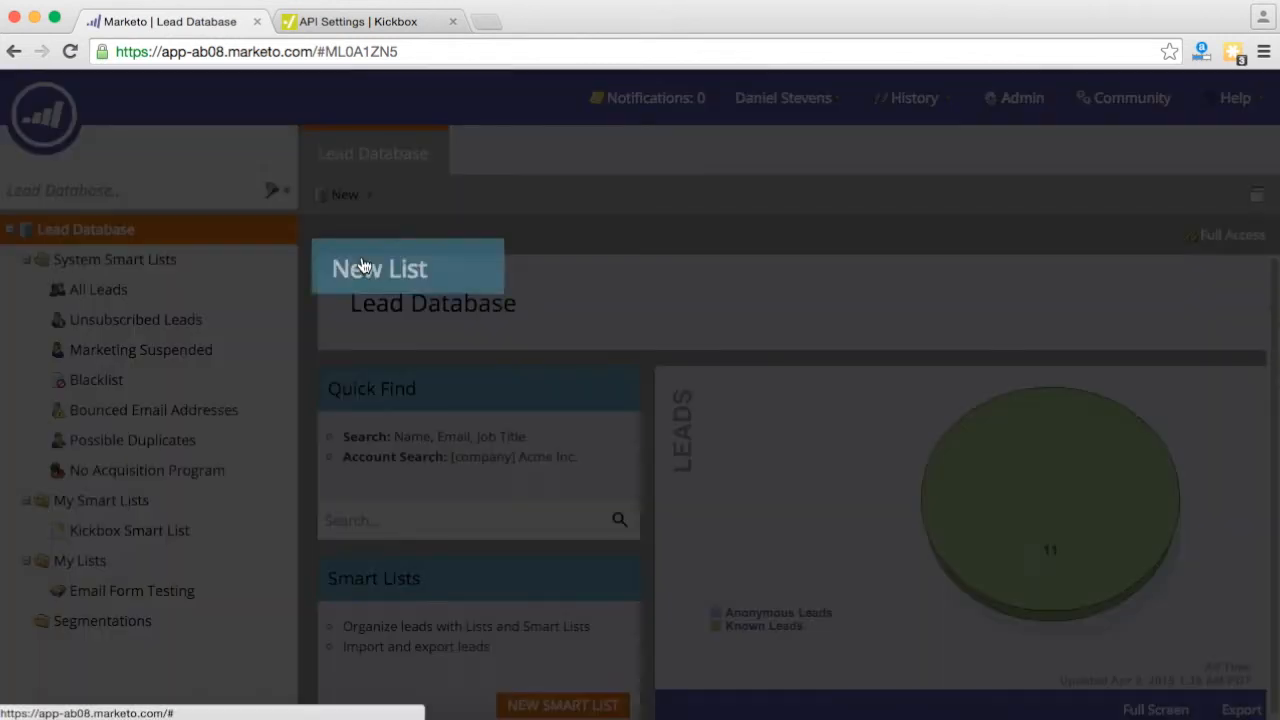
left_click(604, 318)
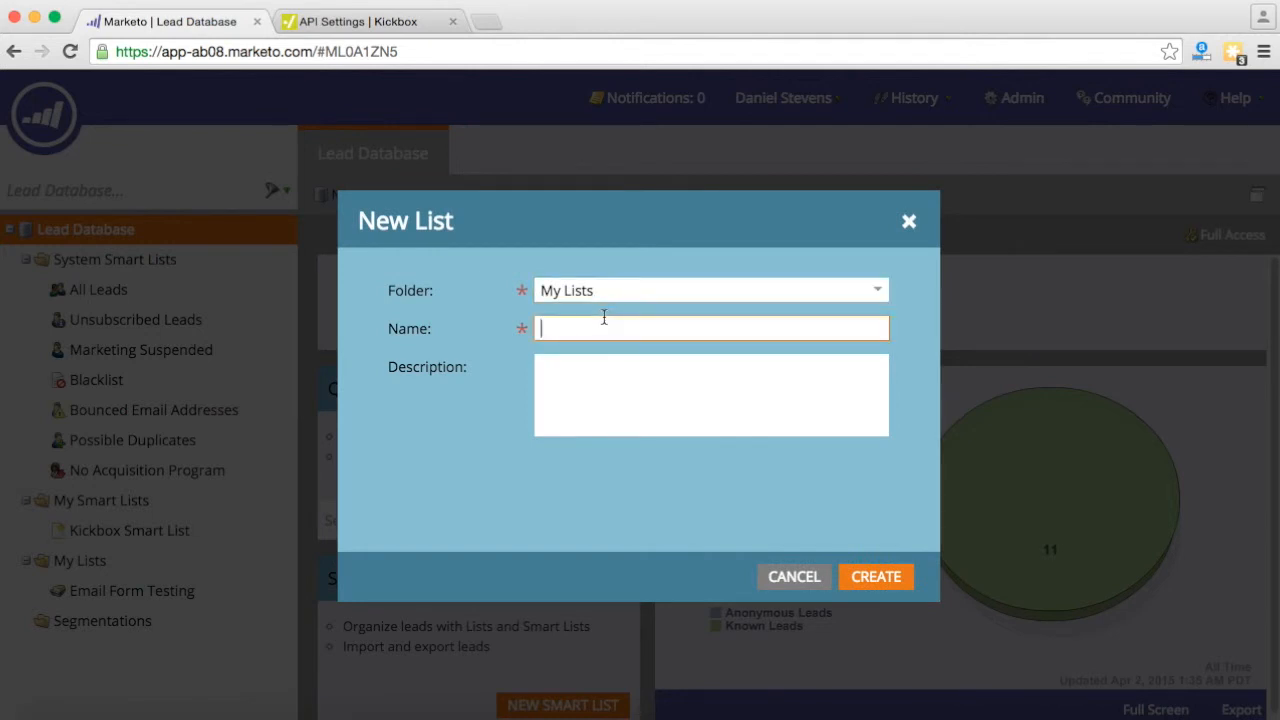
type("Marketo Test List")
key("Tab")
type("Descriptio")
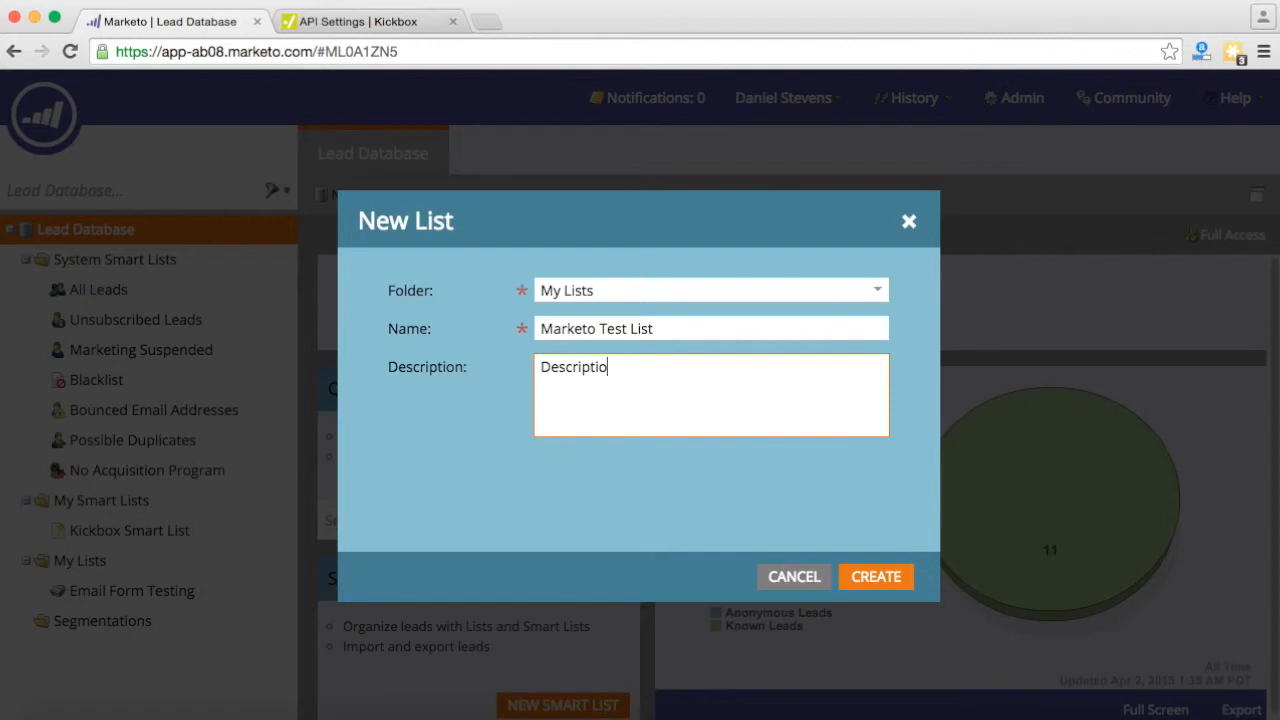
left_click(870, 584)
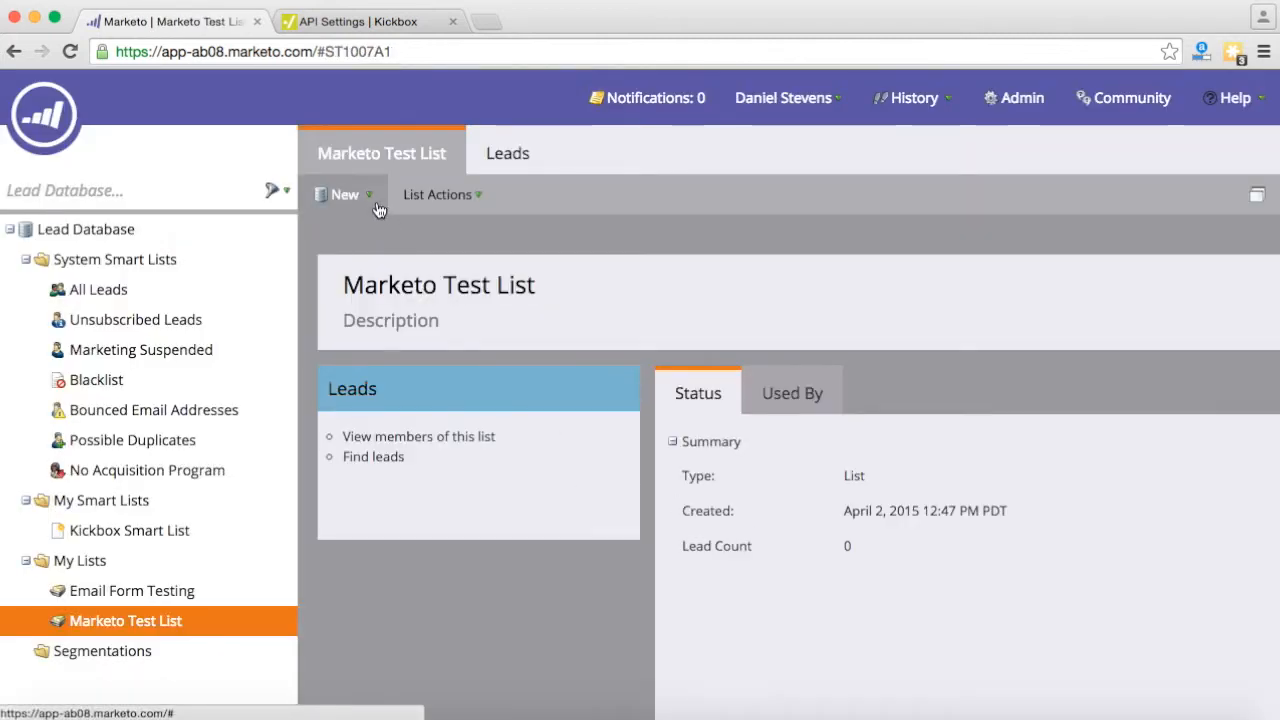
mouse_move(63, 118)
left_click(94, 228)
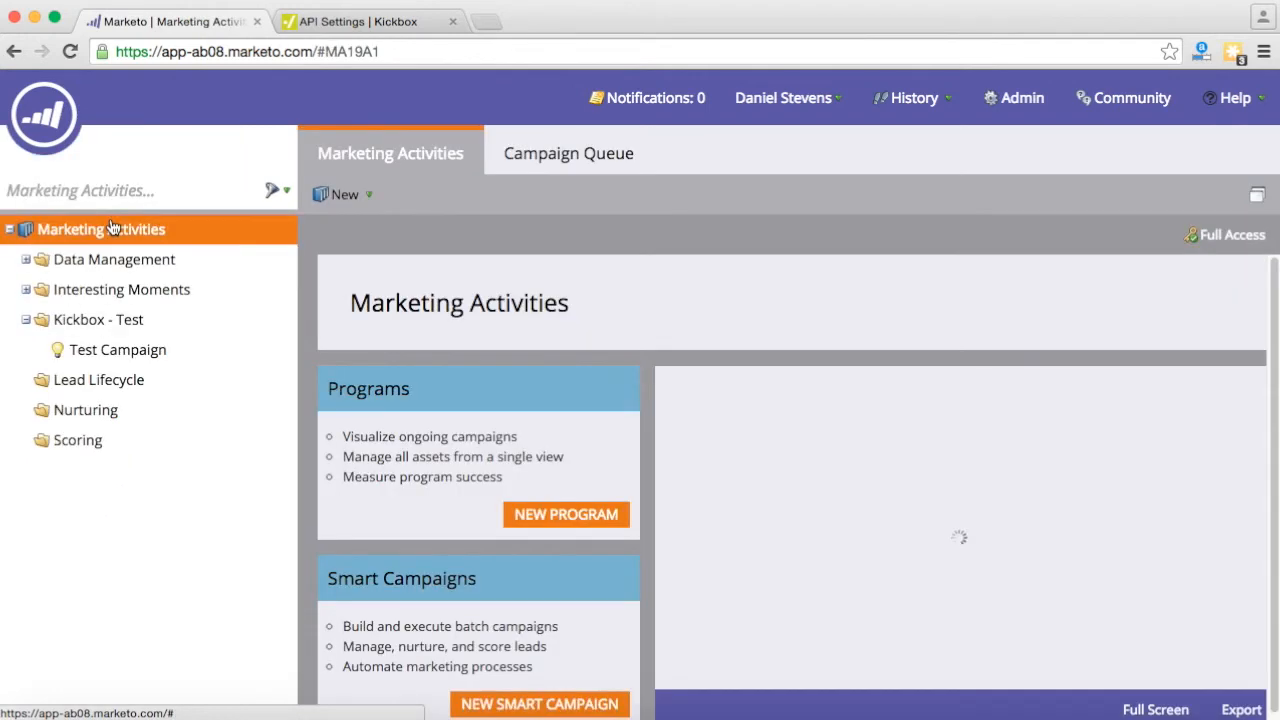
- Drag an Add to List step into Test Campaign's flow and target Marketo Test List
left_click(117, 350)
left_click(601, 155)
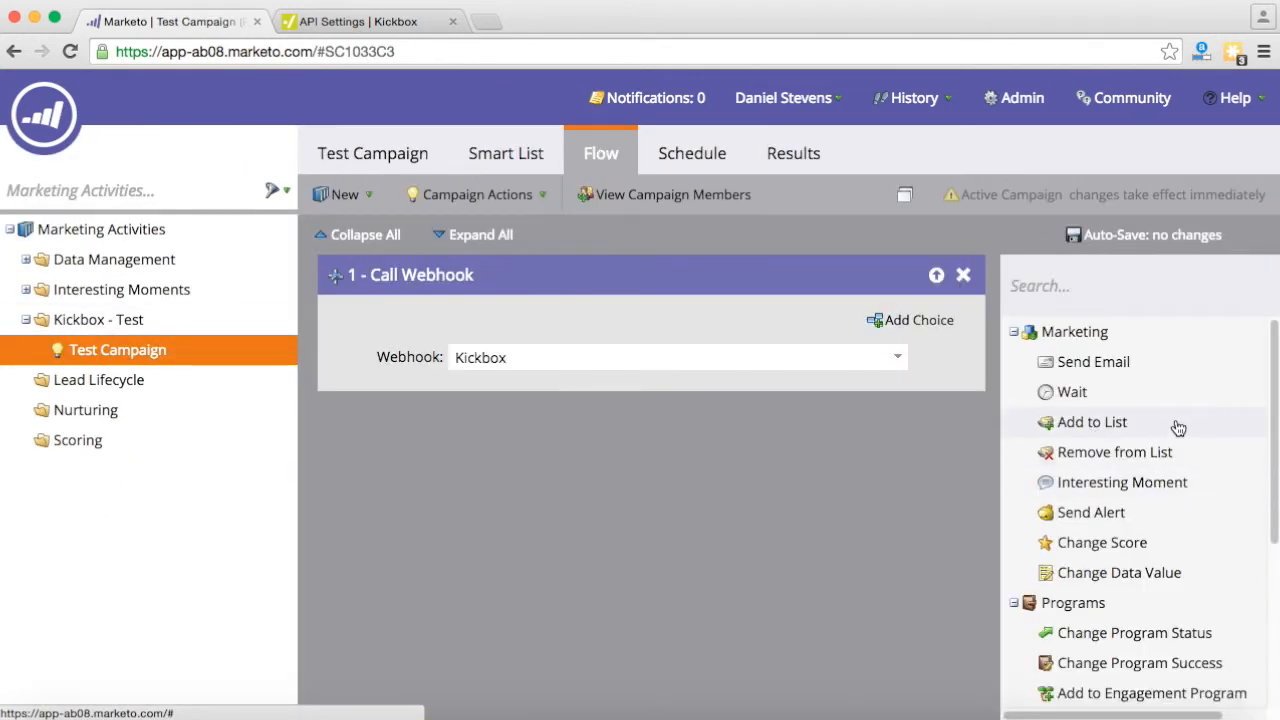
left_click_drag(1094, 423, 705, 468)
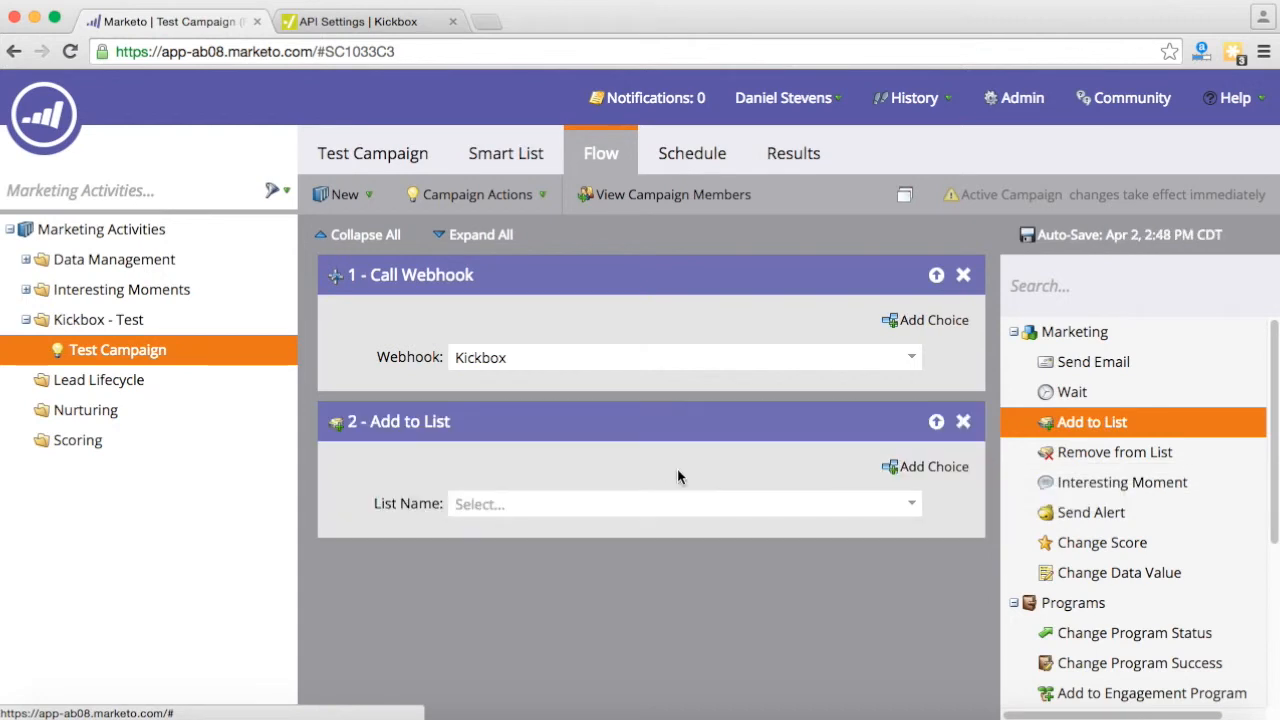
left_click(915, 505)
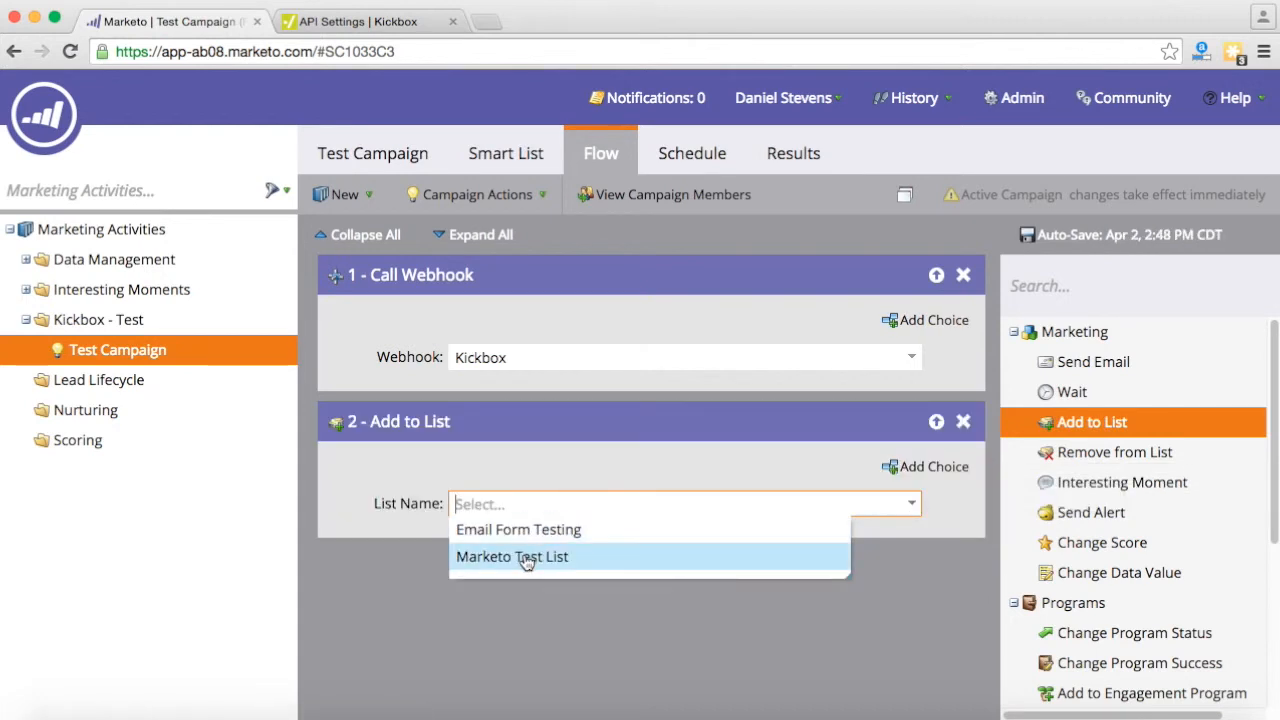
left_click(525, 558)
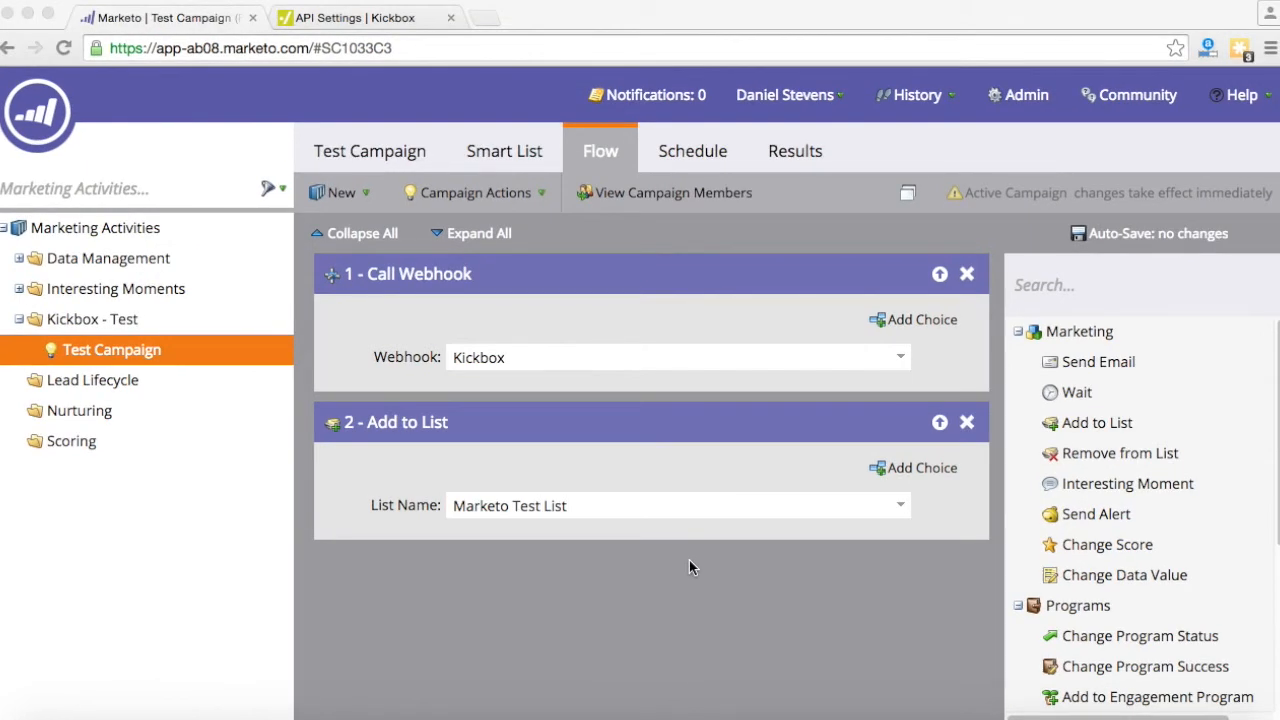
left_click(44, 106)
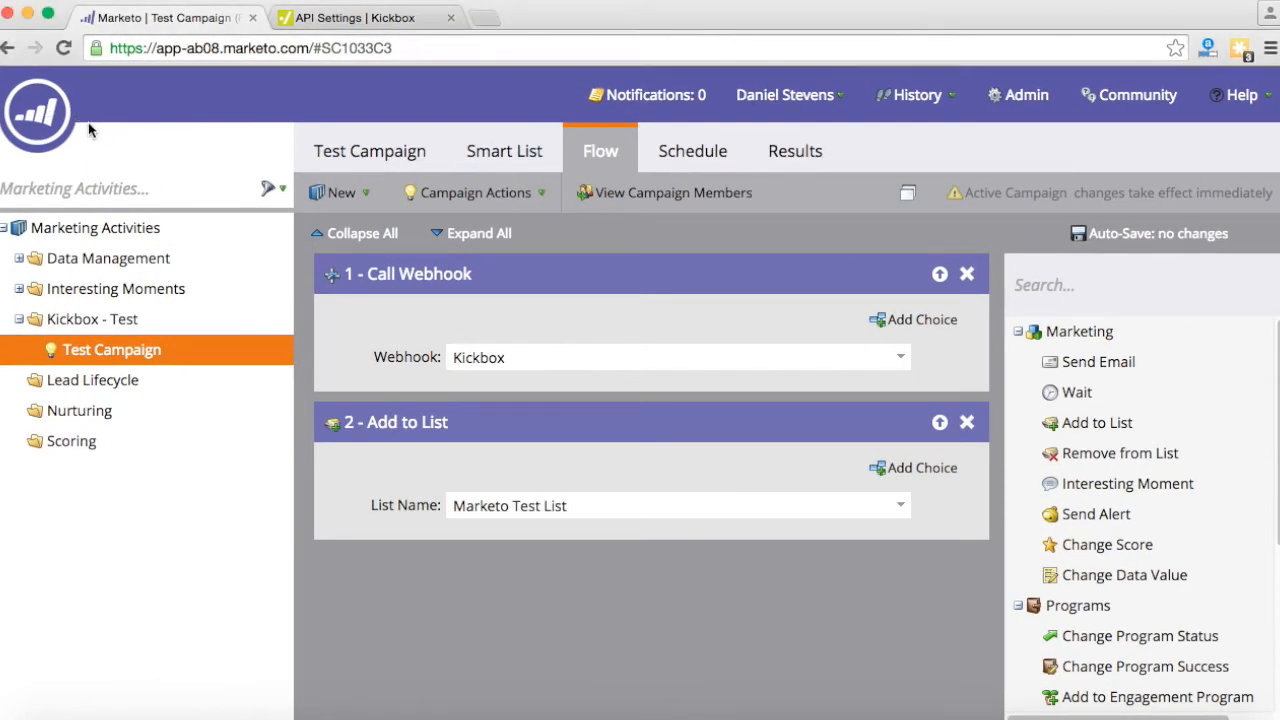
mouse_move(48, 116)
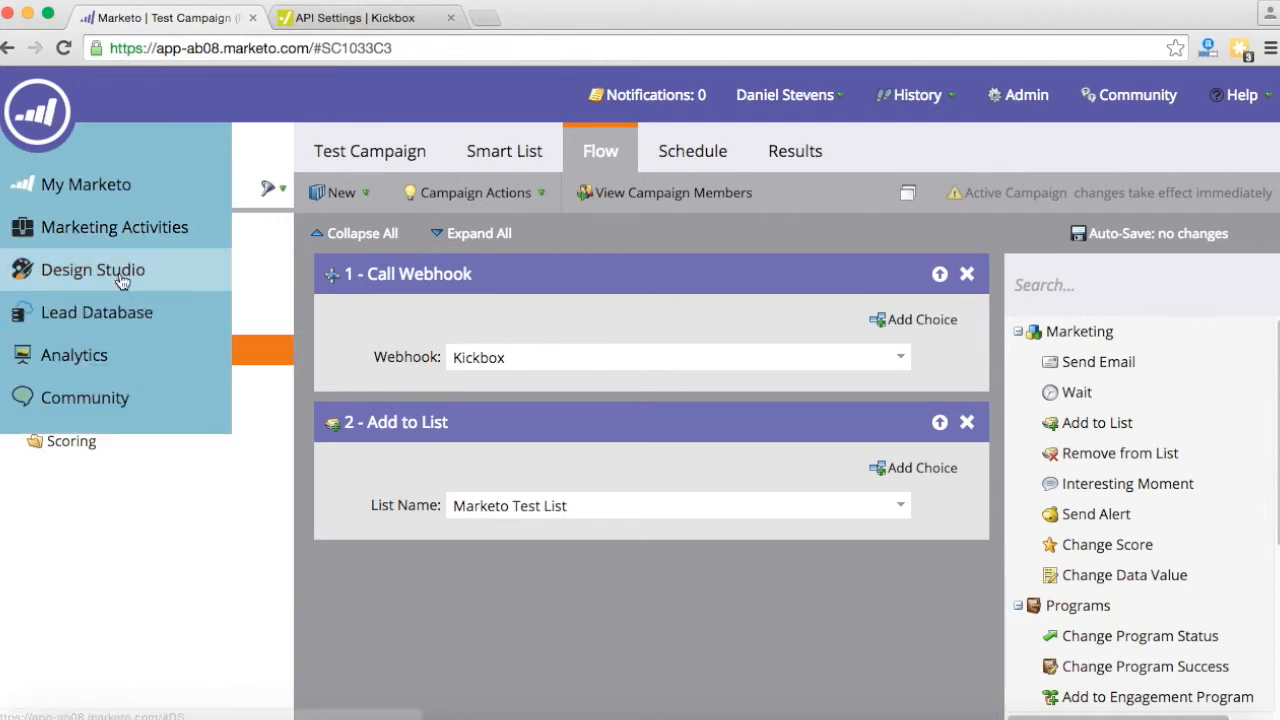
- Open the live Marketo Test Landing Page and submit it with 1, 2, 3 appended to the name and email fields
left_click(127, 284)
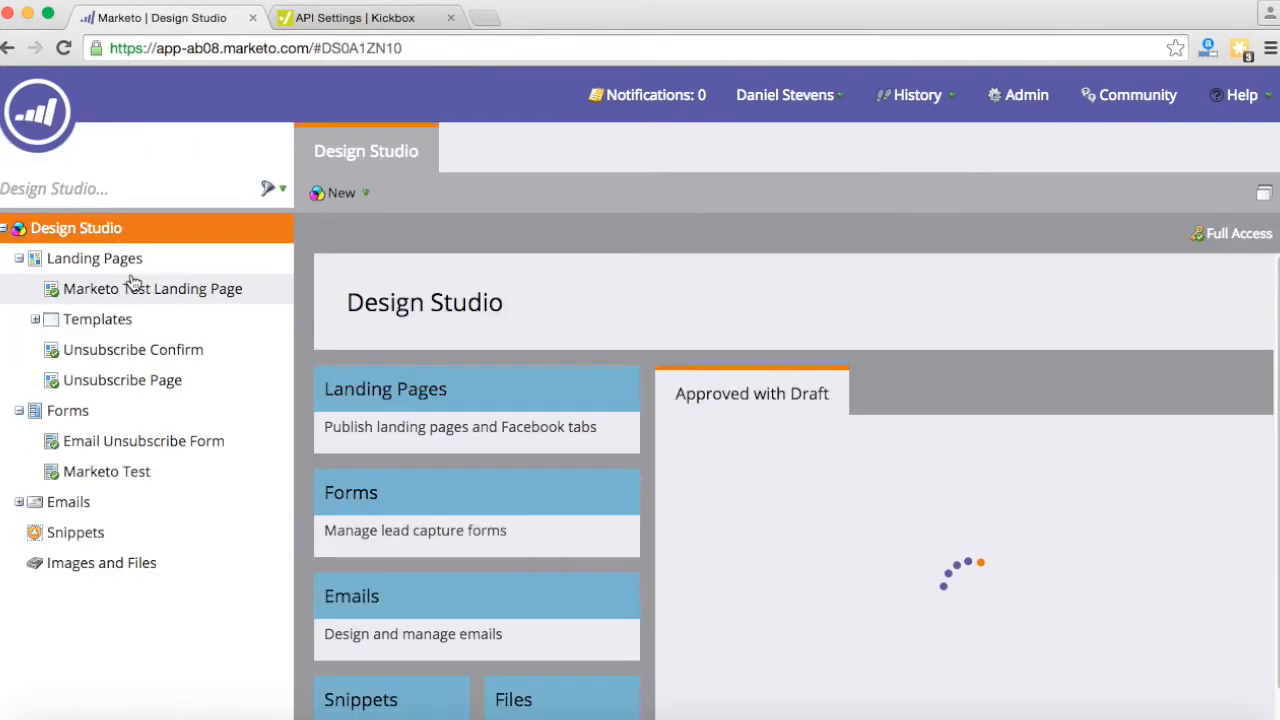
left_click(160, 289)
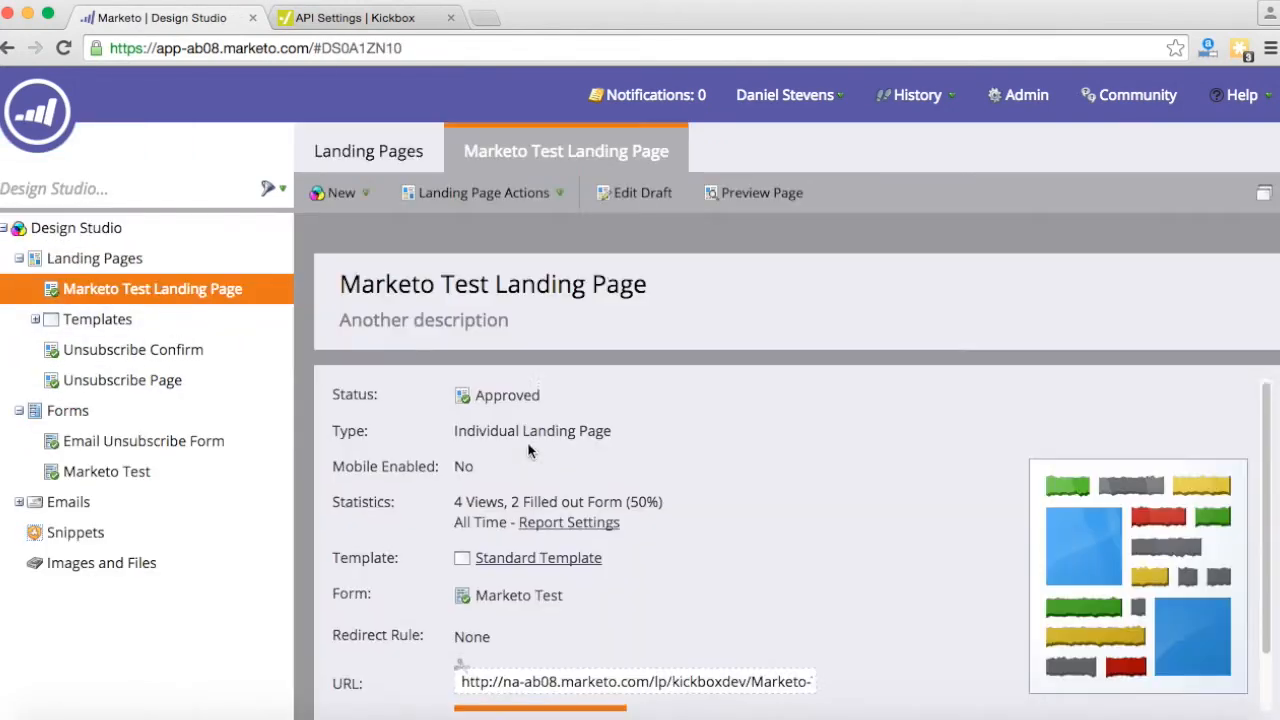
left_click(545, 654)
left_click(674, 205)
type("1")
left_click(684, 241)
type("2")
left_click(671, 277)
type("3@domain.com")
left_click(680, 322)
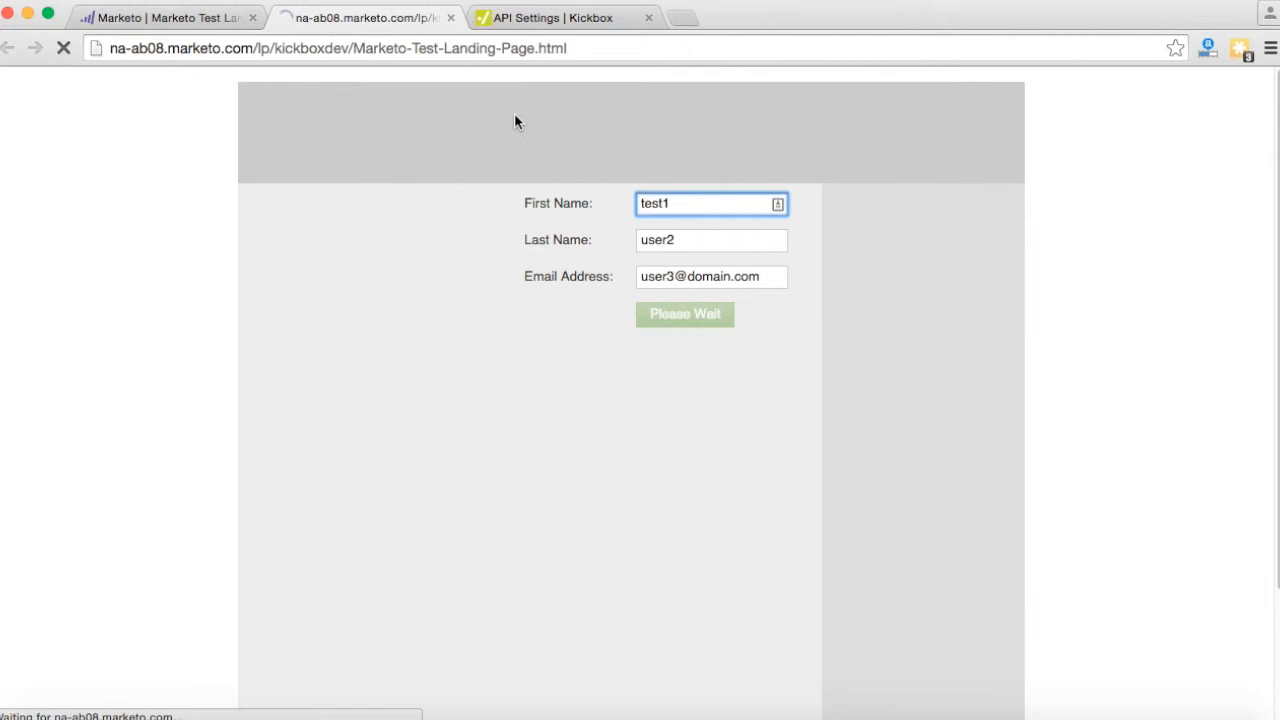
- Submit a second lead named 'something different' with a new test email address, then return to Marketo
left_click_drag(688, 203, 575, 191)
type("something")
key("Tab")
type("different")
key("Tab")
type("user@google.com")
left_click(662, 320)
left_click(188, 20)
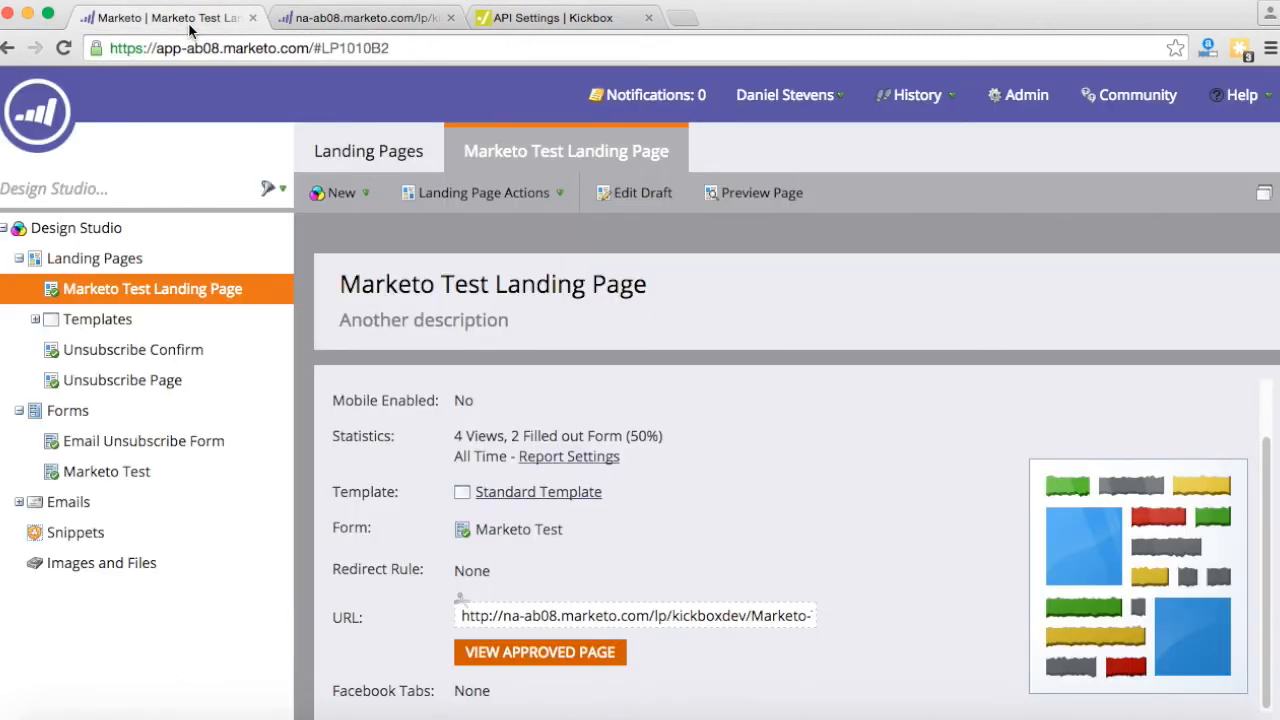
- View Marketo Test List's leads in Lead Database, showing four leads with Kickbox values
left_click(37, 108)
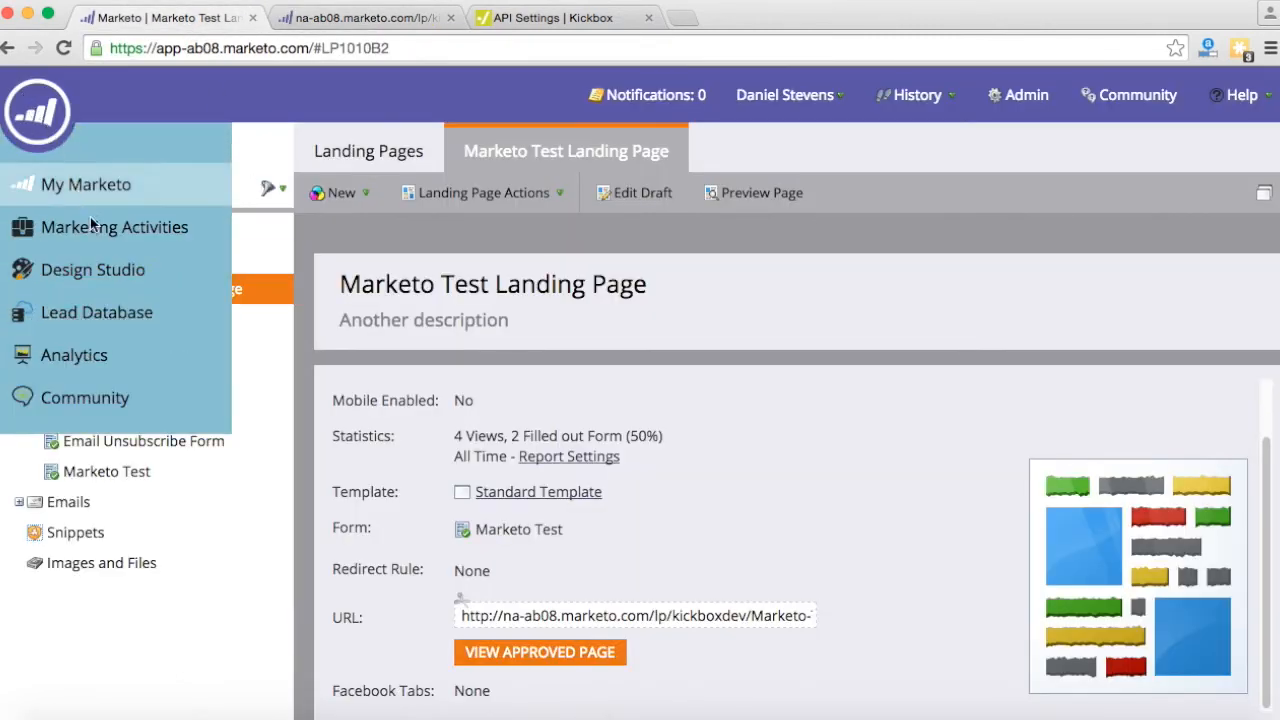
left_click(108, 306)
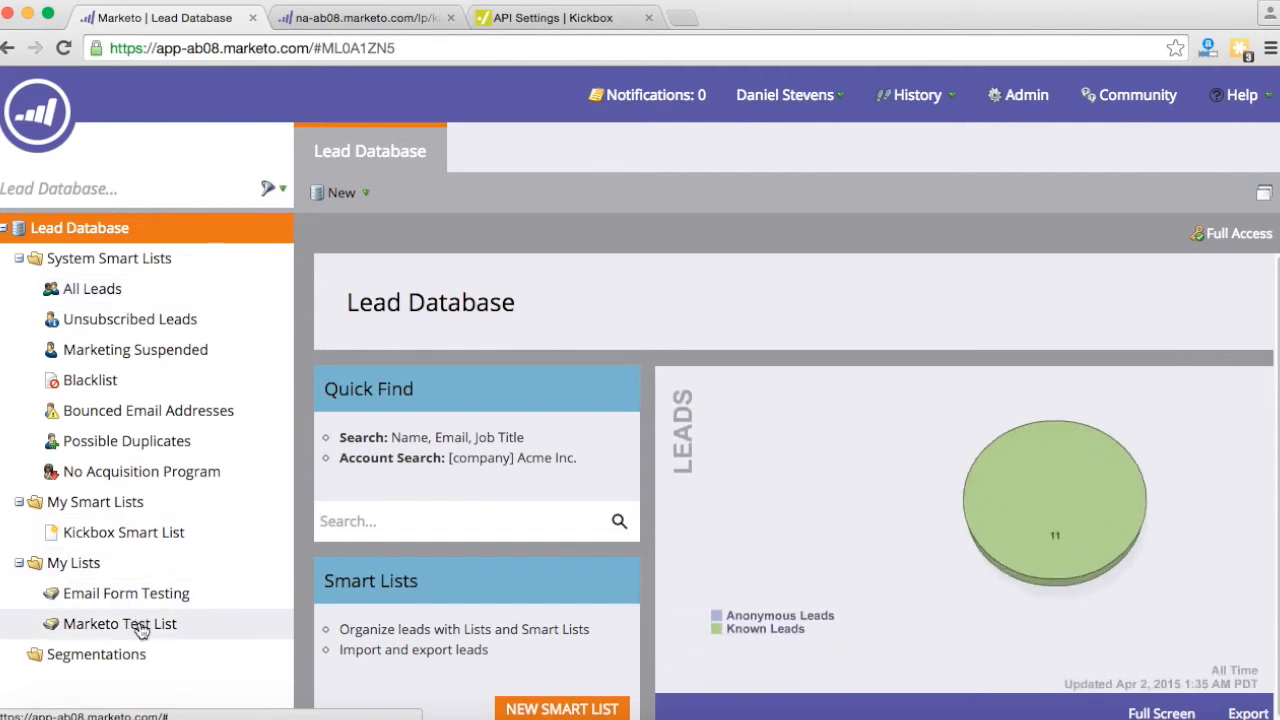
left_click(146, 634)
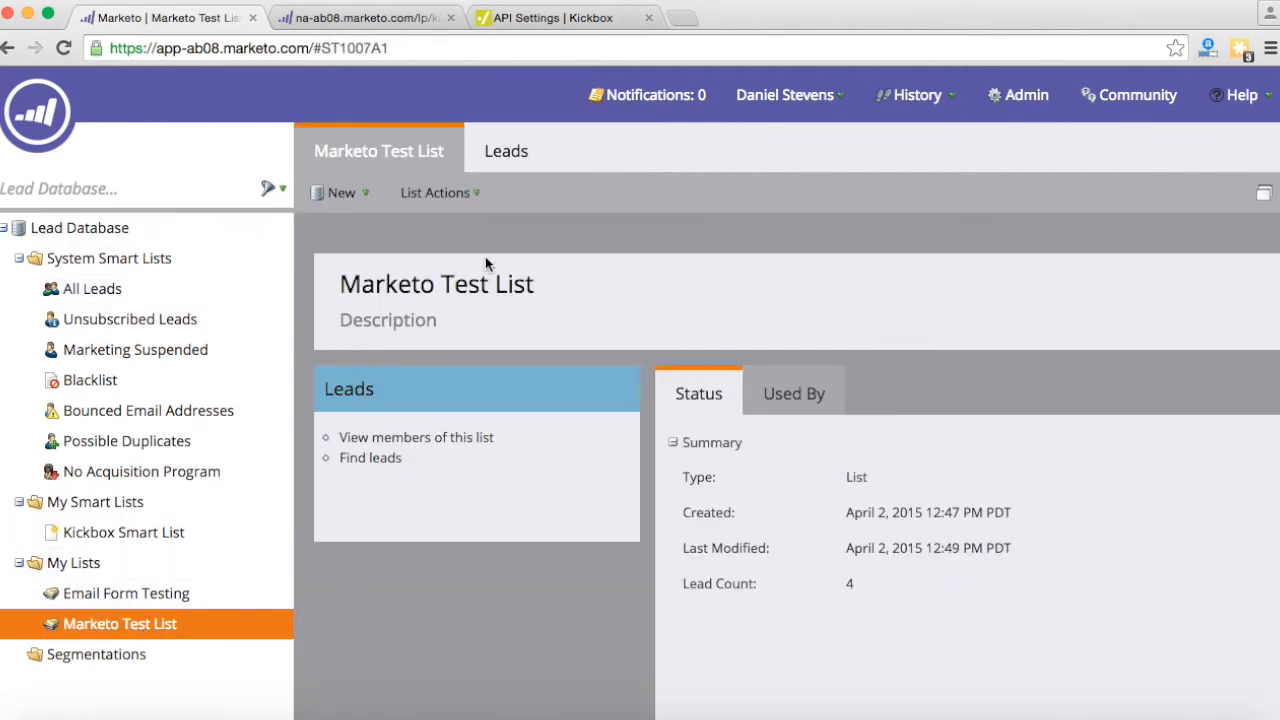
left_click(491, 158)
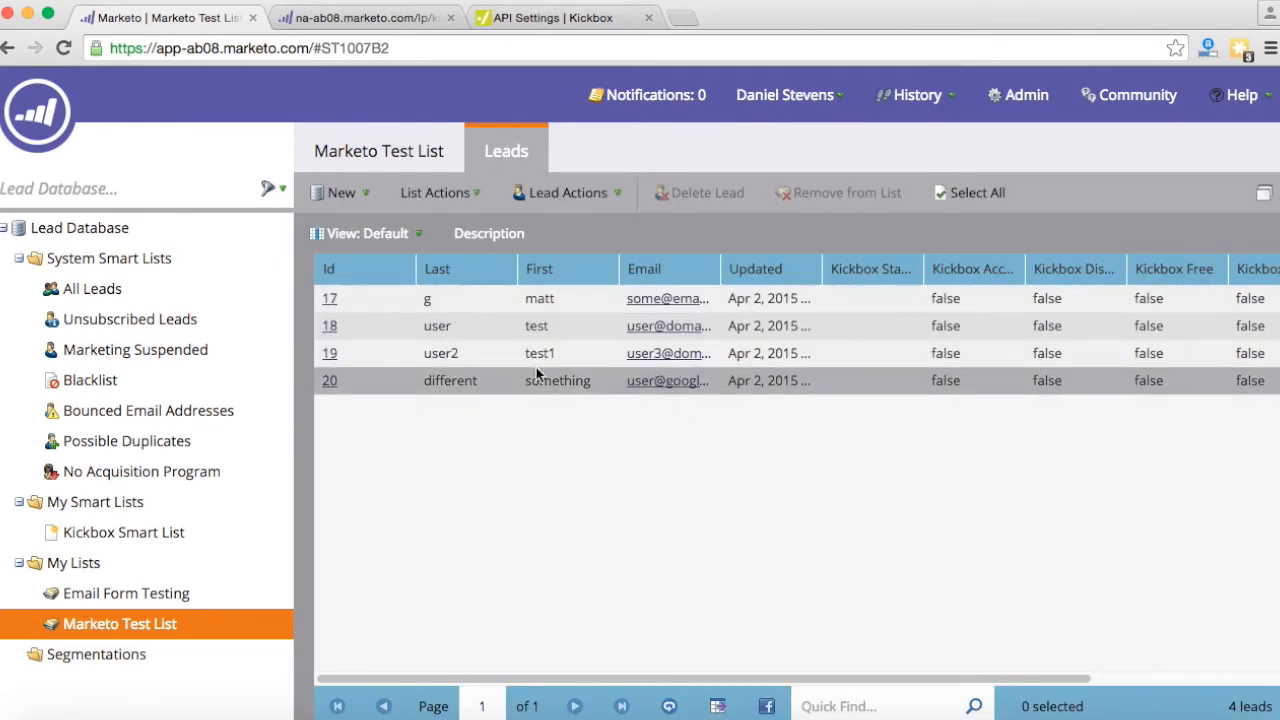
scroll(537, 350, "right", 3)
scroll(537, 345, "left", 3)
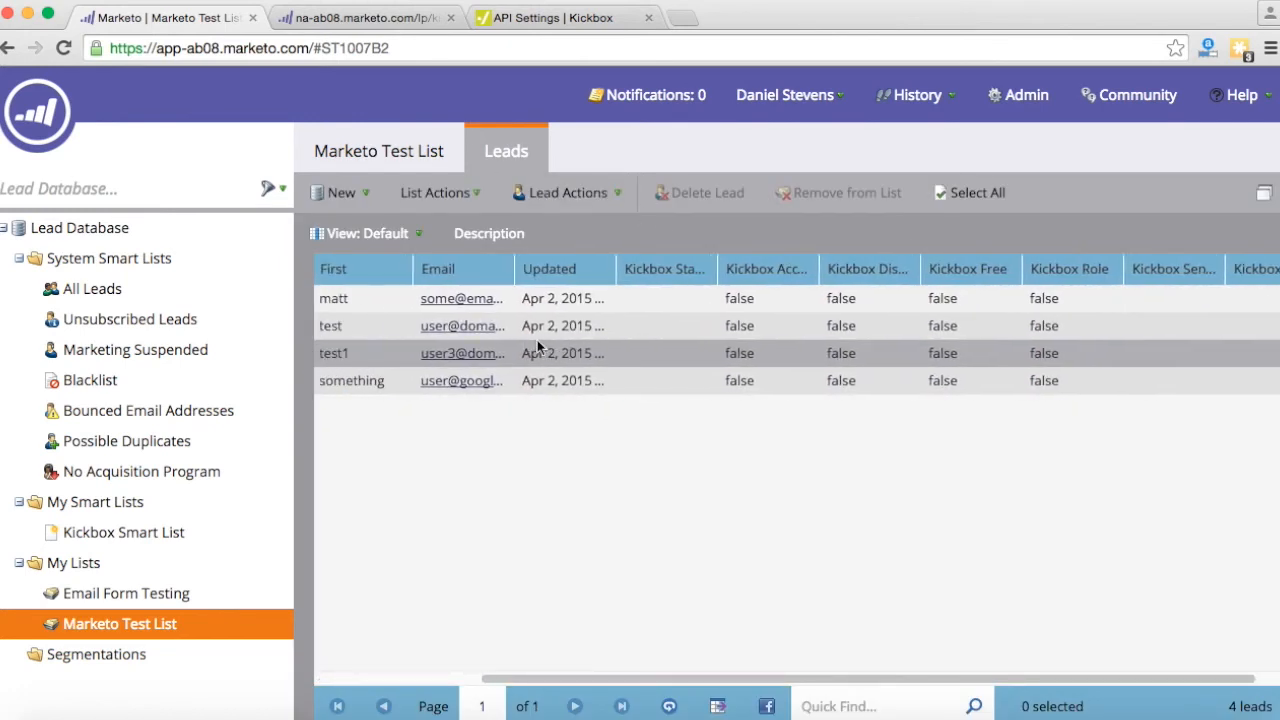